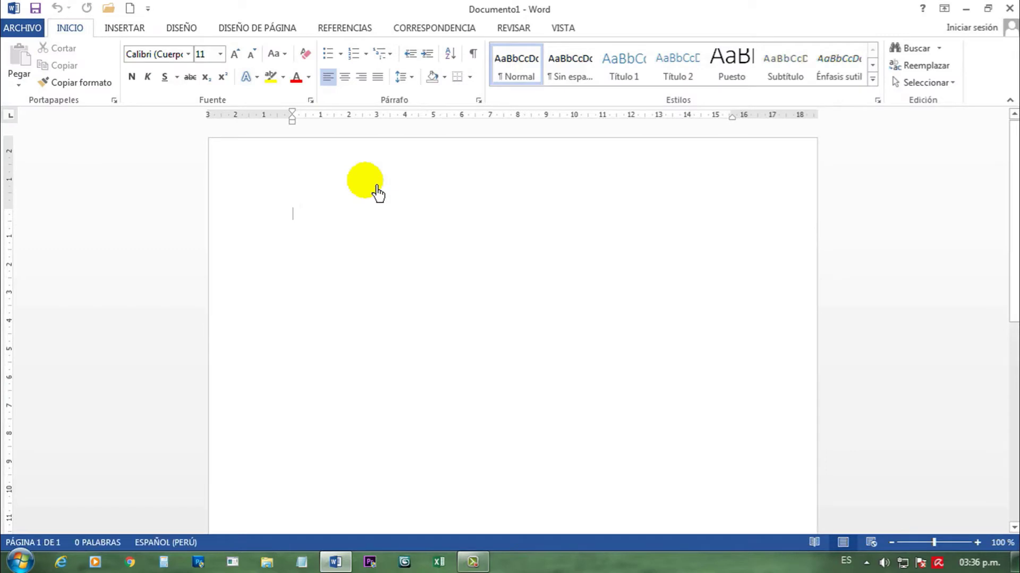
Step: Begin the first numbered note in the blank Word document with "1.-"
text(1.-)
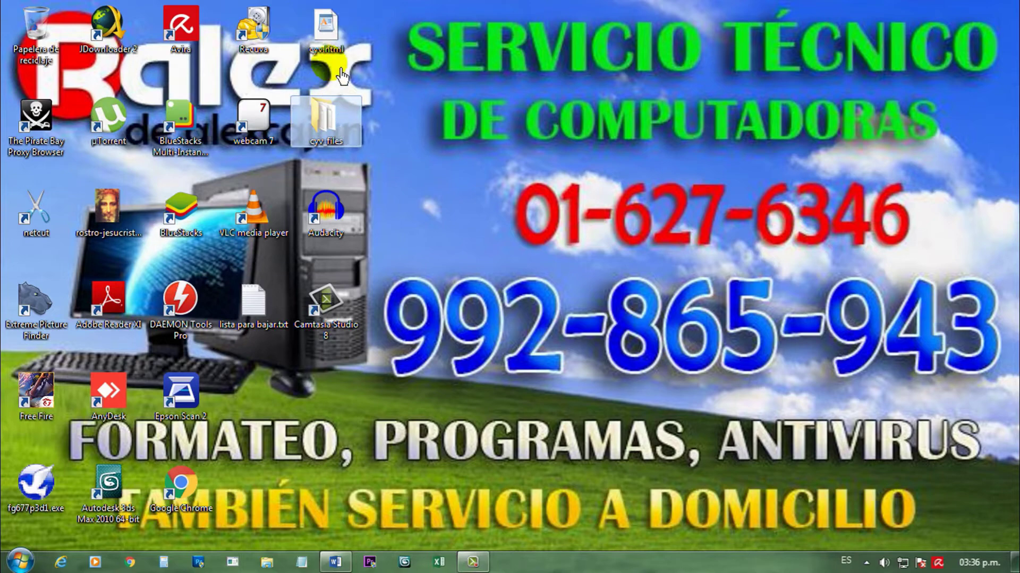
Step: Gather cyv.html, cyv_files and lista para bajar.txt from the desktop into Nueva carpeta and move that folder to the Datos (F:) drive
mouse_move(336, 40)
mouse_down()
mouse_move(45, 32)
mouse_move(330, 44)
mouse_up()
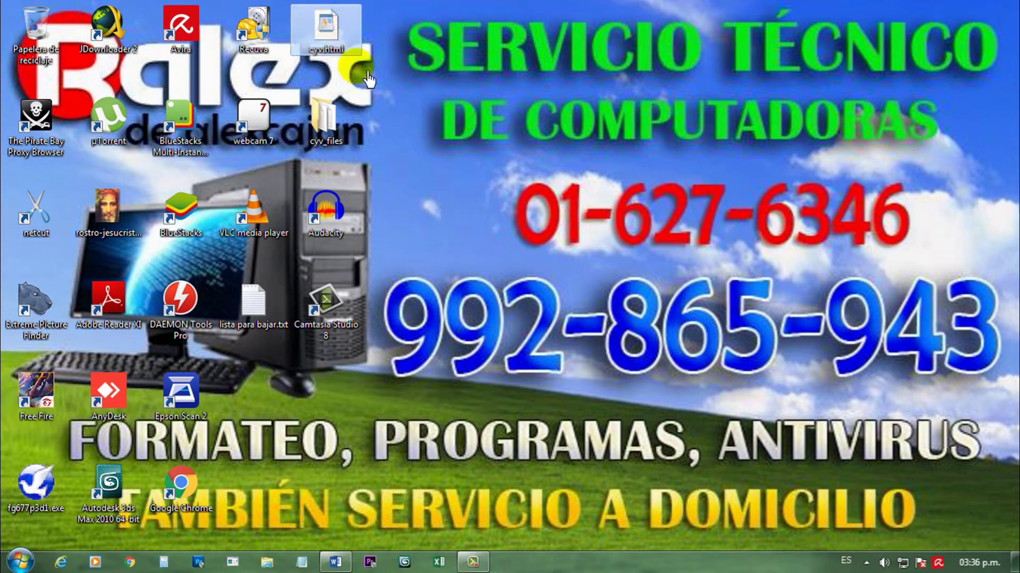
right_click(460, 212)
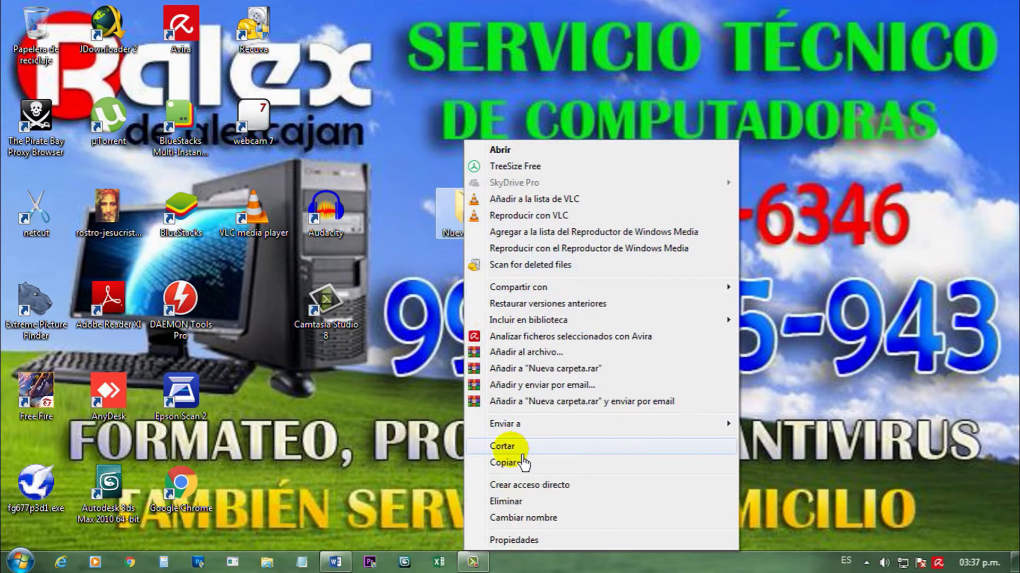
click(522, 452)
double_click(480, 220)
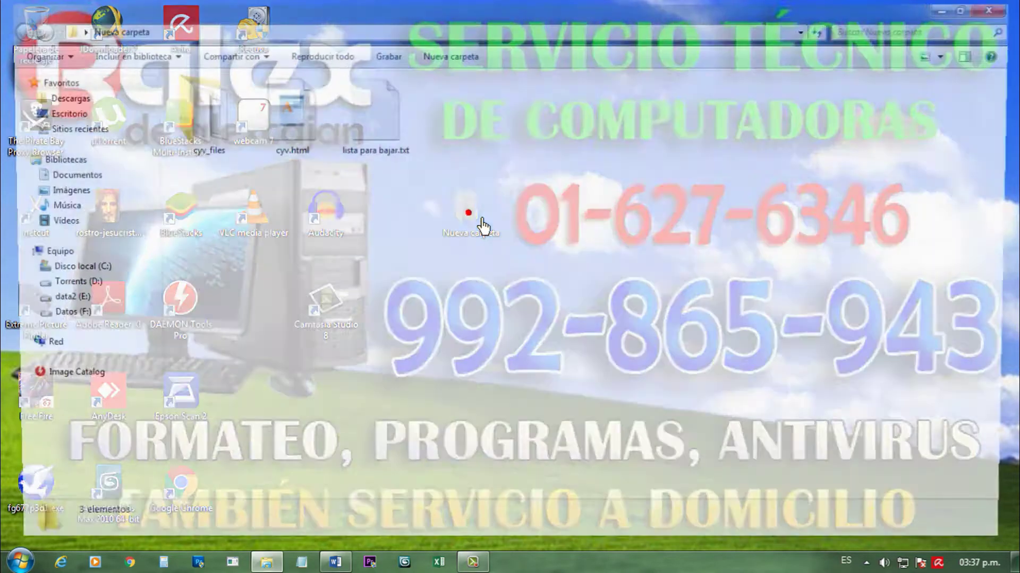
click(85, 319)
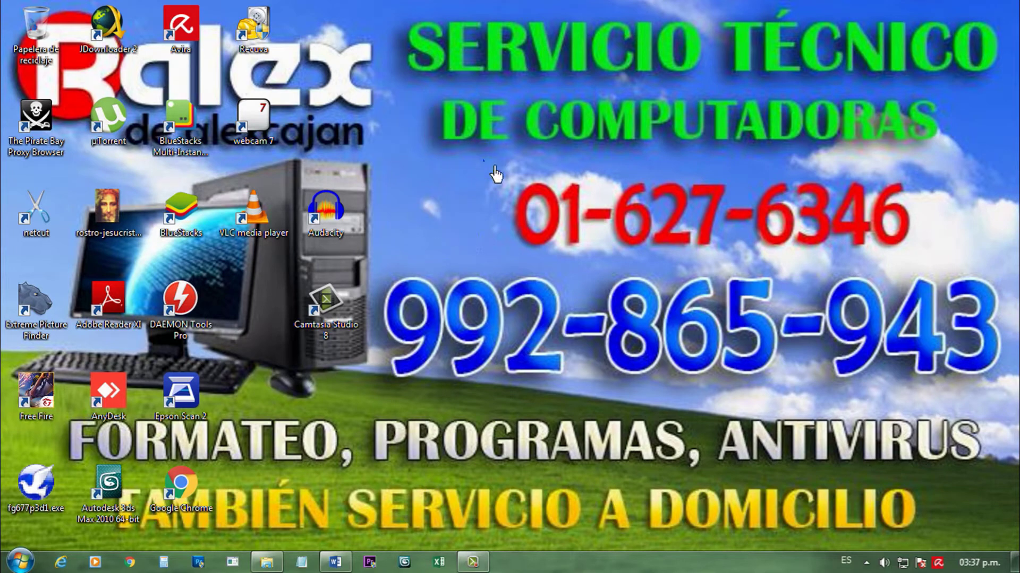
Step: Apply the Windows clásico theme to the desktop and open its desktop background settings
right_click(485, 163)
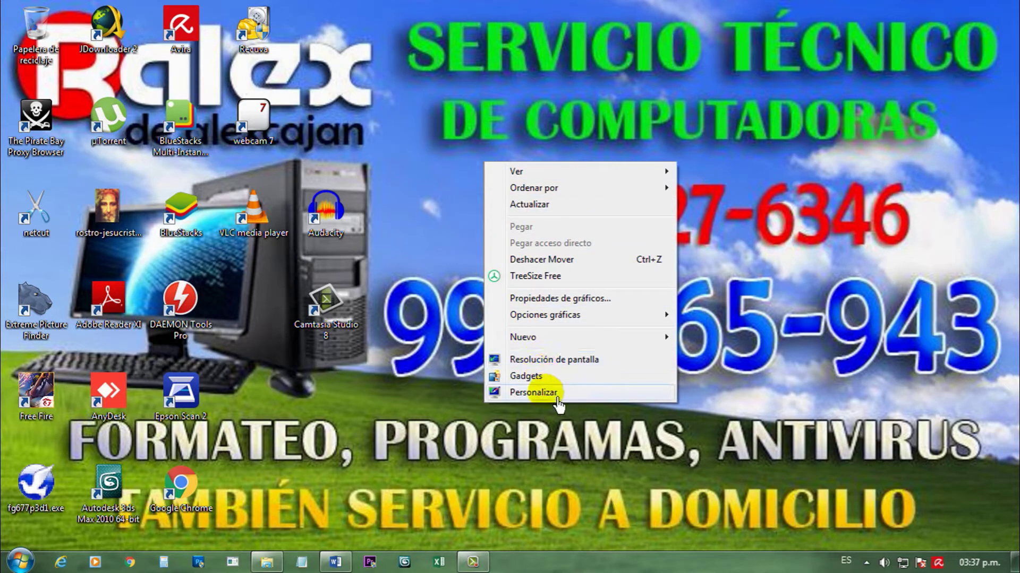
click(557, 399)
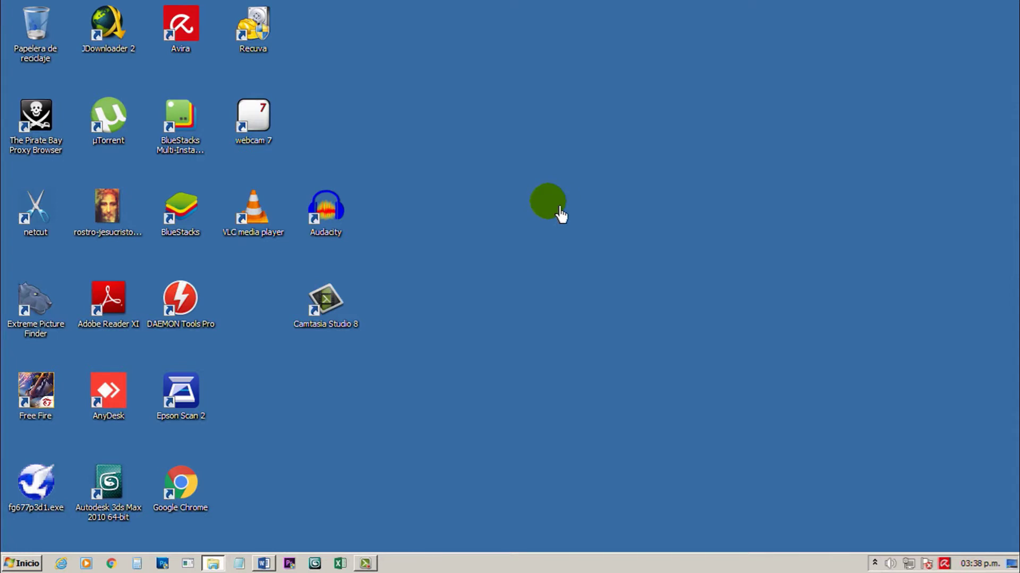
right_click(559, 209)
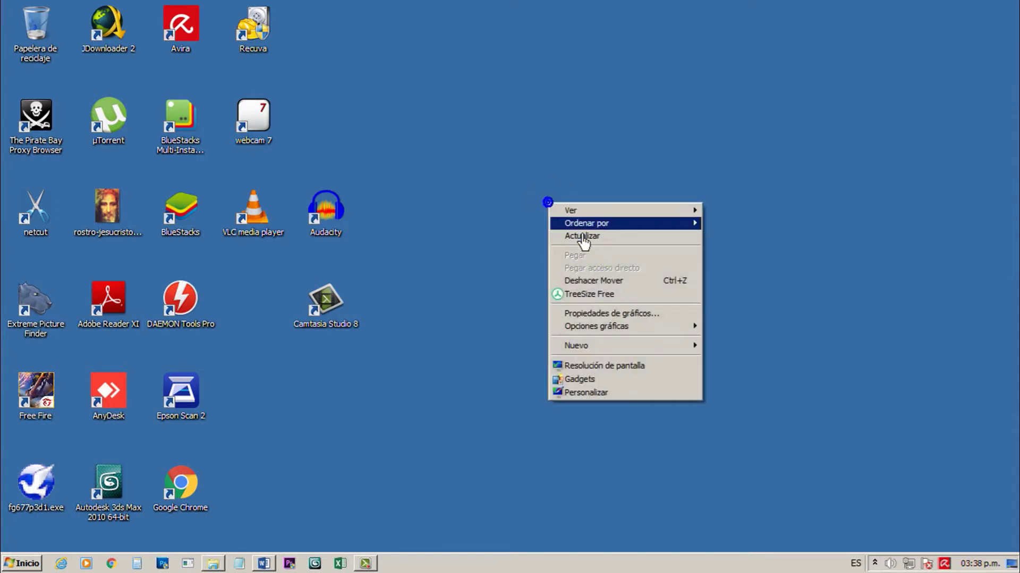
click(634, 393)
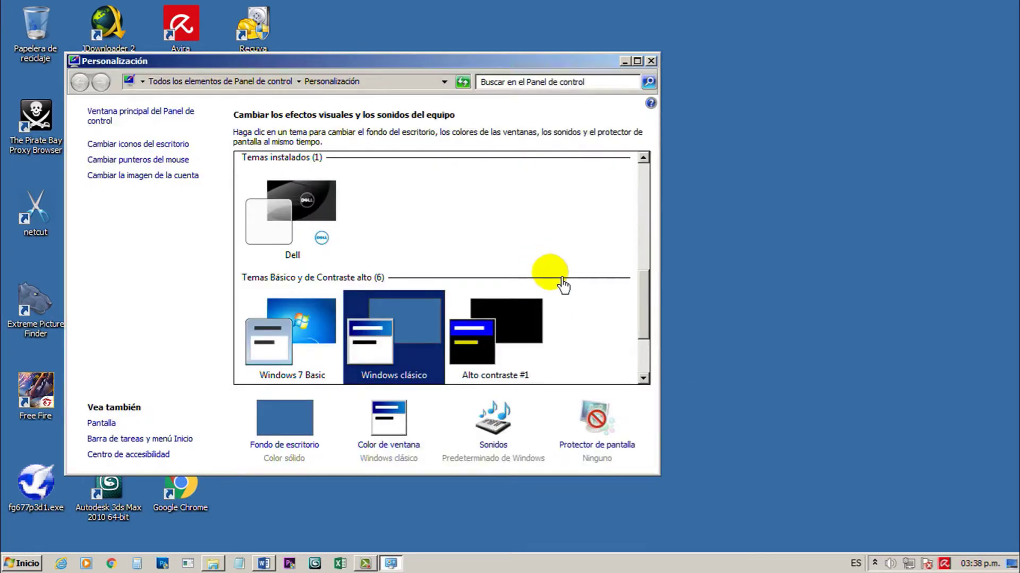
click(286, 446)
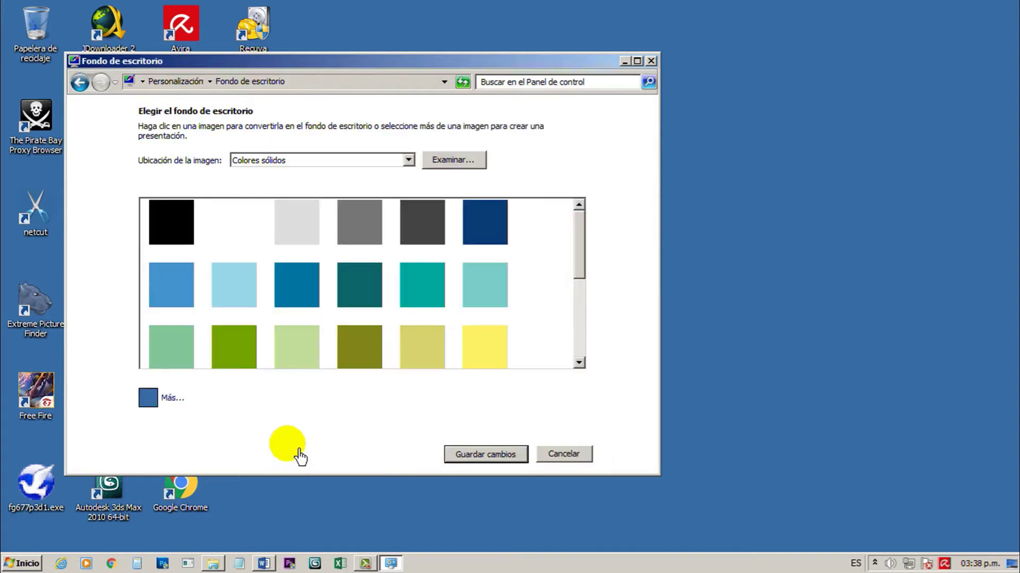
Step: Try several orange and rust solid colours as the desktop background
drag(583, 266, 593, 348)
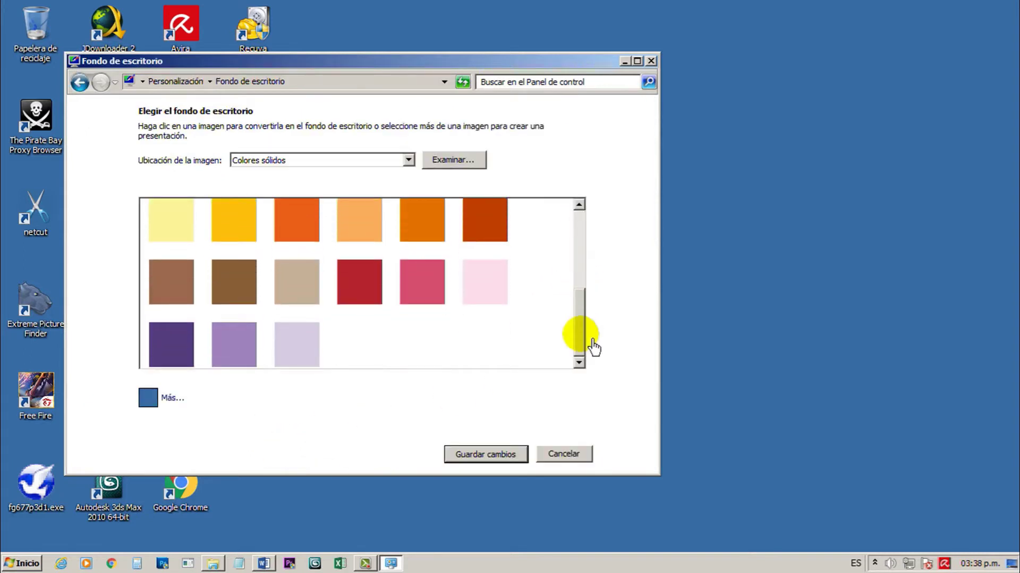
scroll(594, 348, up, 1)
click(314, 259)
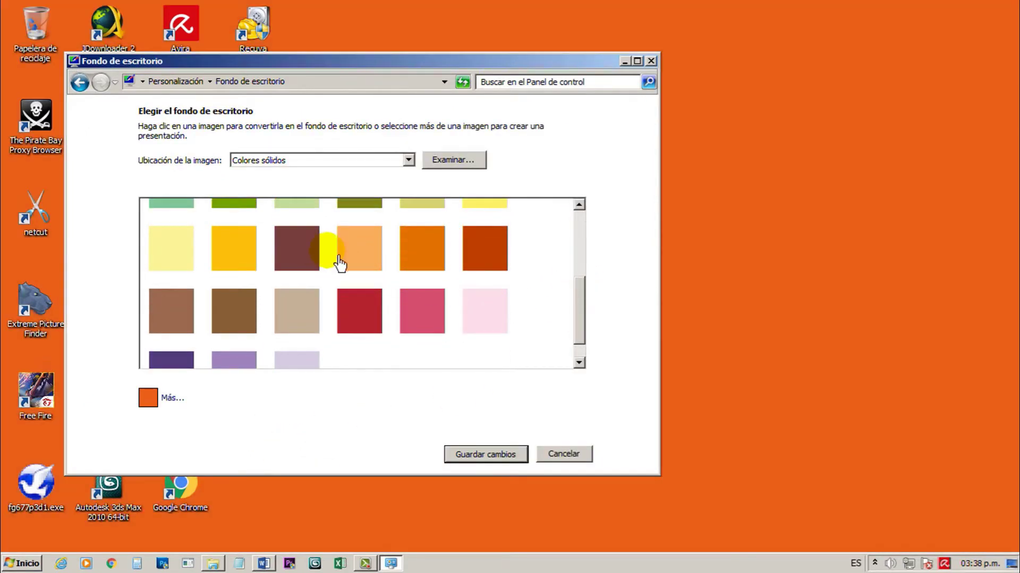
click(359, 247)
click(441, 260)
click(496, 261)
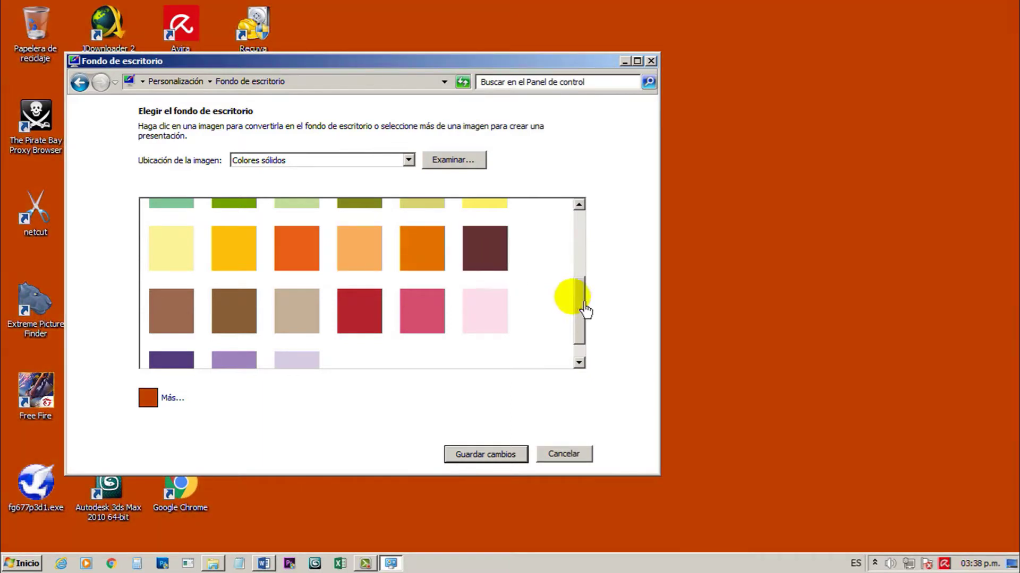
Step: Compare the dark blue and teal solid colours, set the desktop background to dark slate green and save the change
drag(586, 311, 579, 205)
click(492, 225)
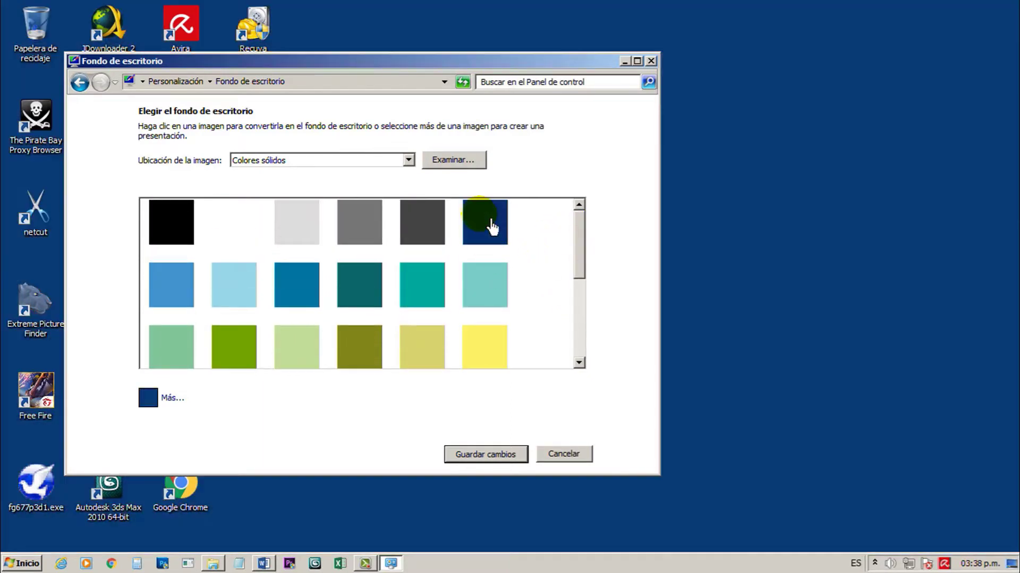
click(312, 281)
click(375, 291)
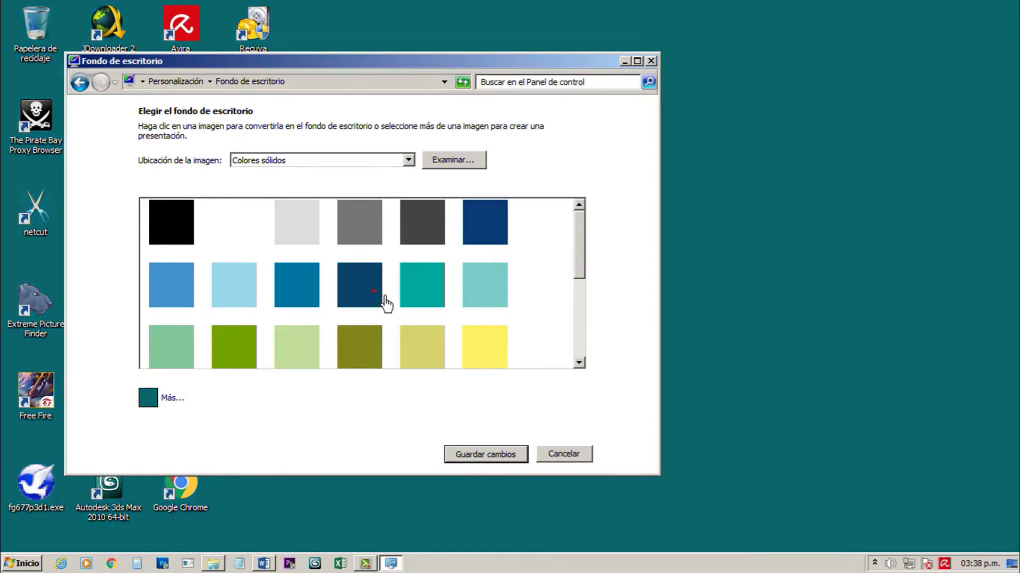
click(488, 458)
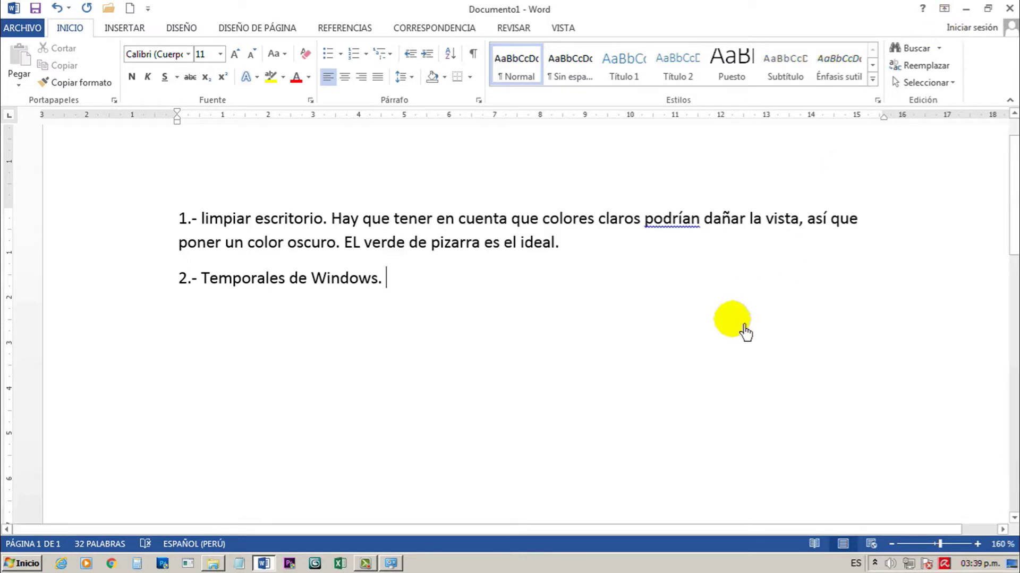
Step: Add "WIN+R" to the "Temporales de Windows" note and bring up the on-screen keyboard below it with the osk command
text(WIN+R)
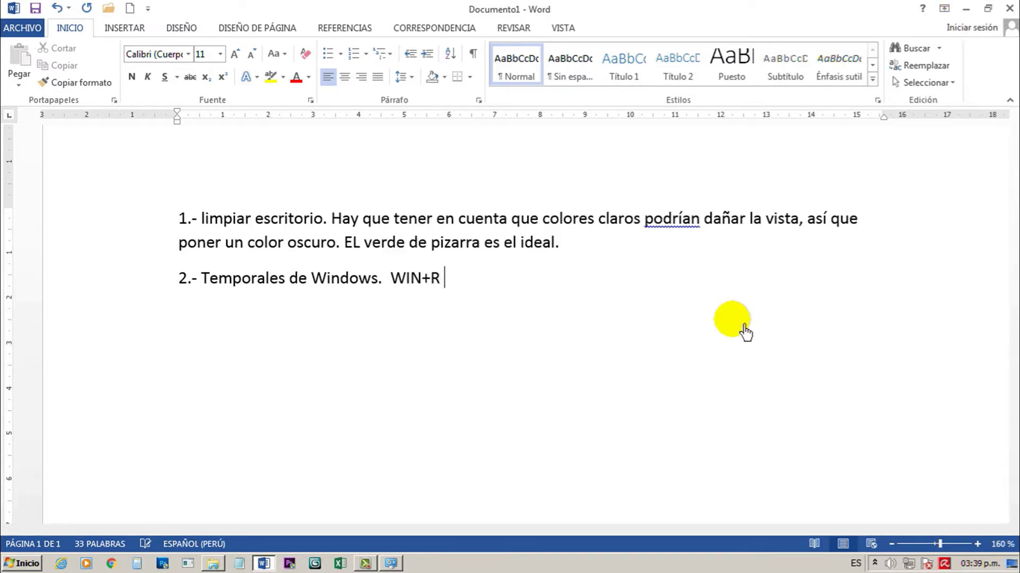
key(super+r)
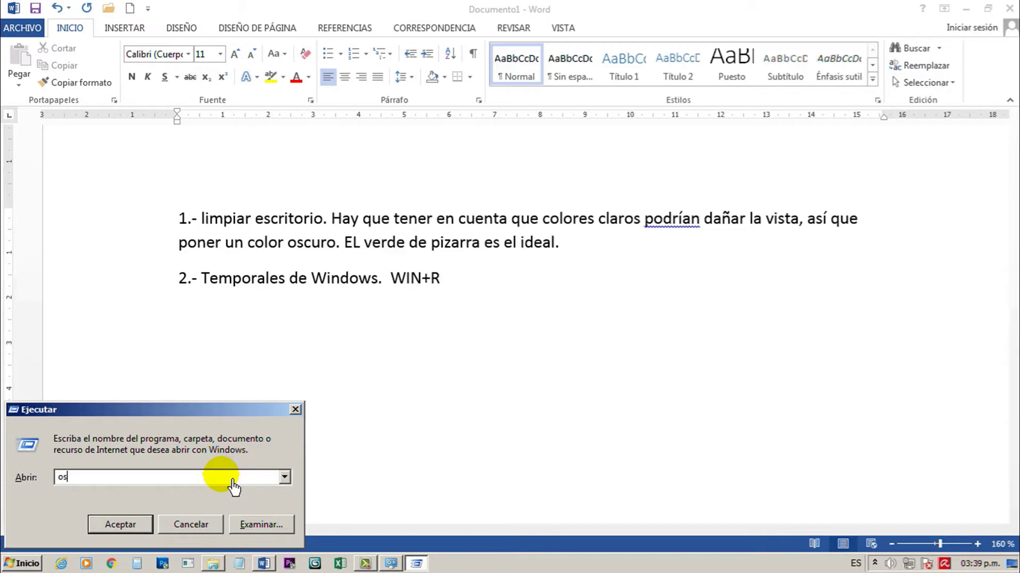
key(Return)
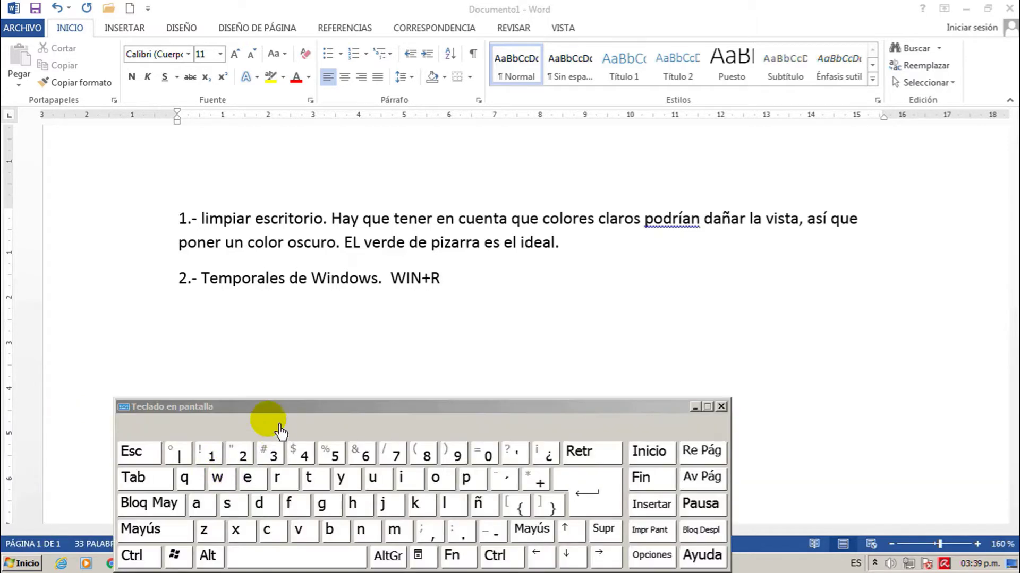
drag(432, 419, 543, 347)
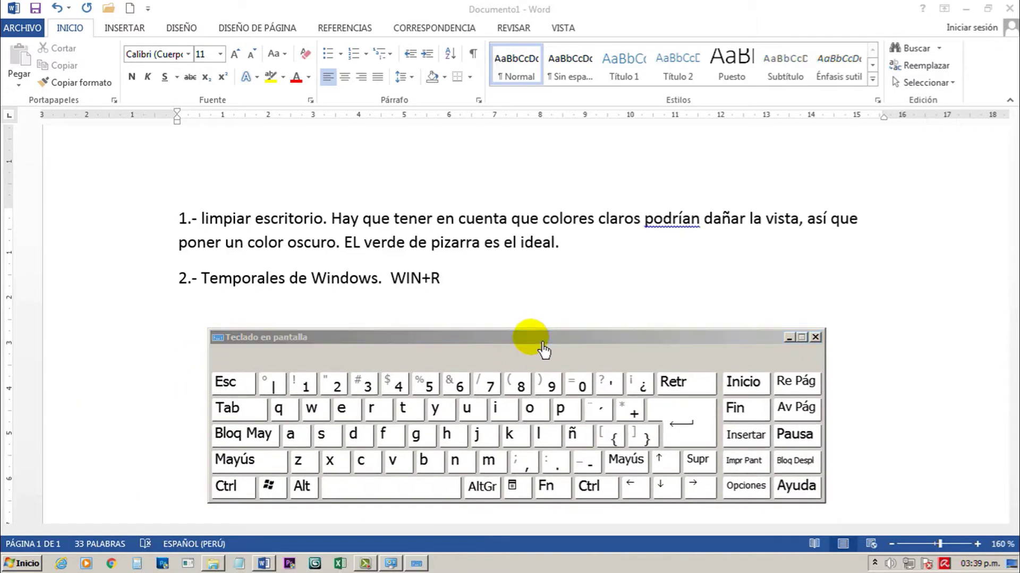
Step: Use the on-screen keyboard to bring up the Run dialog and open the temporary files folder with %temp%
click(269, 486)
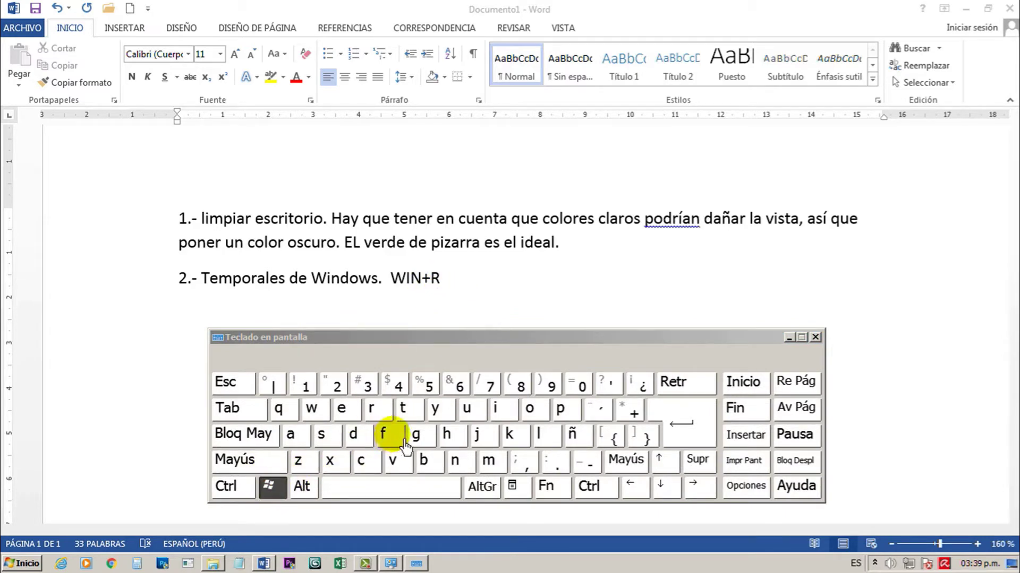
click(388, 417)
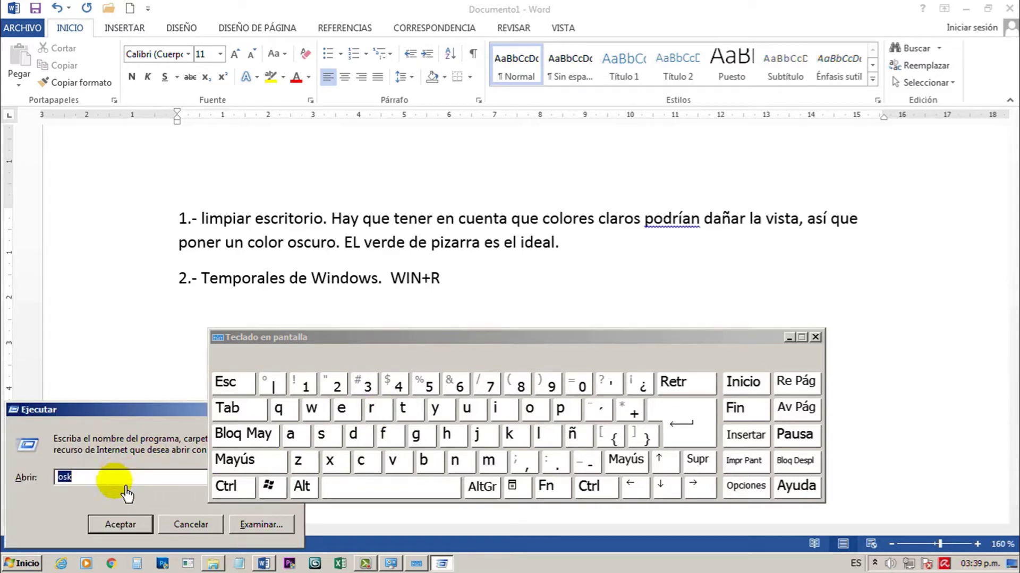
key(shift)
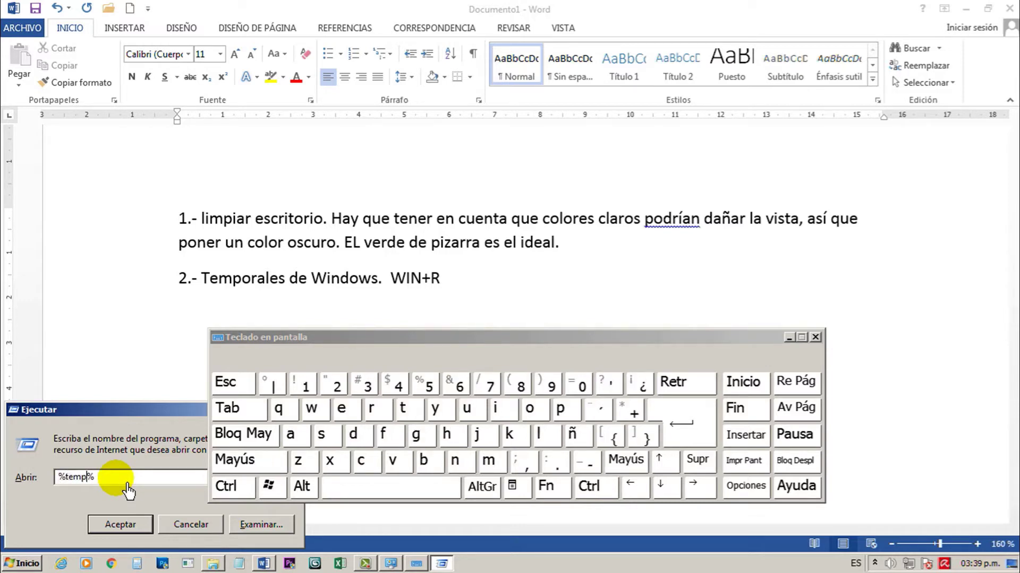
click(134, 529)
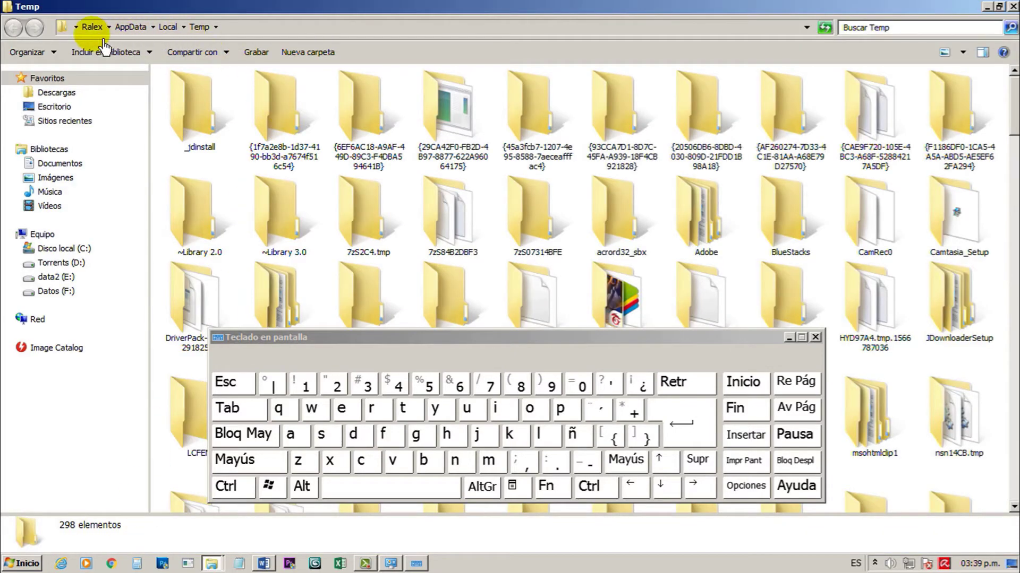
Step: Copy the full path of the Temp folder and paste it below the second note in the Word document
click(248, 31)
click(194, 38)
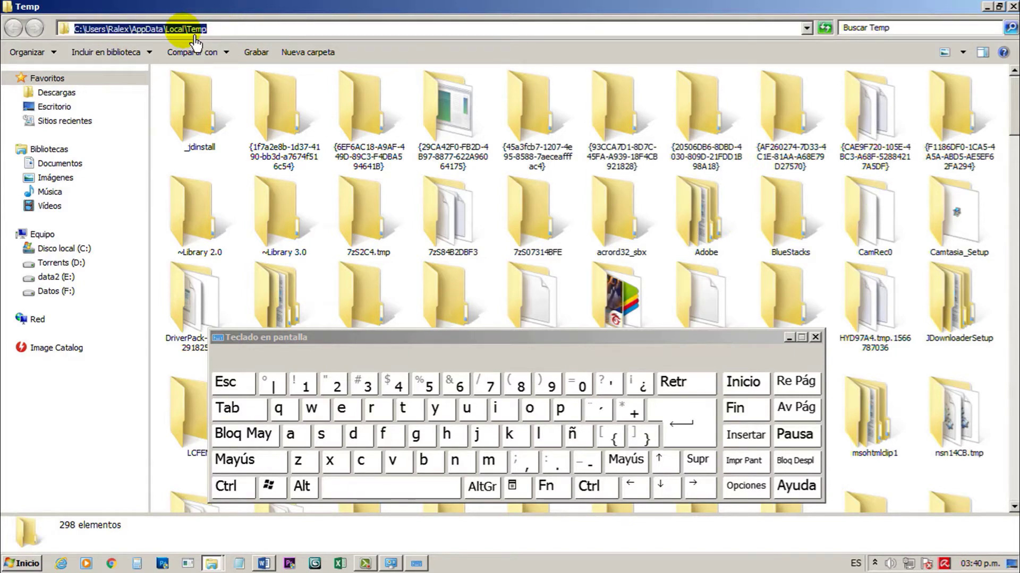
right_click(194, 38)
click(212, 72)
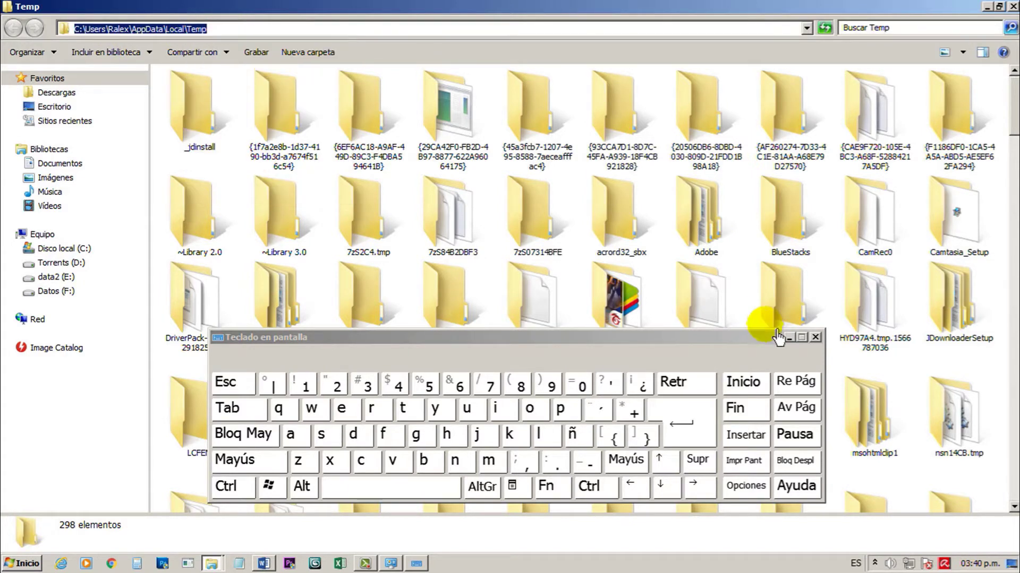
click(263, 564)
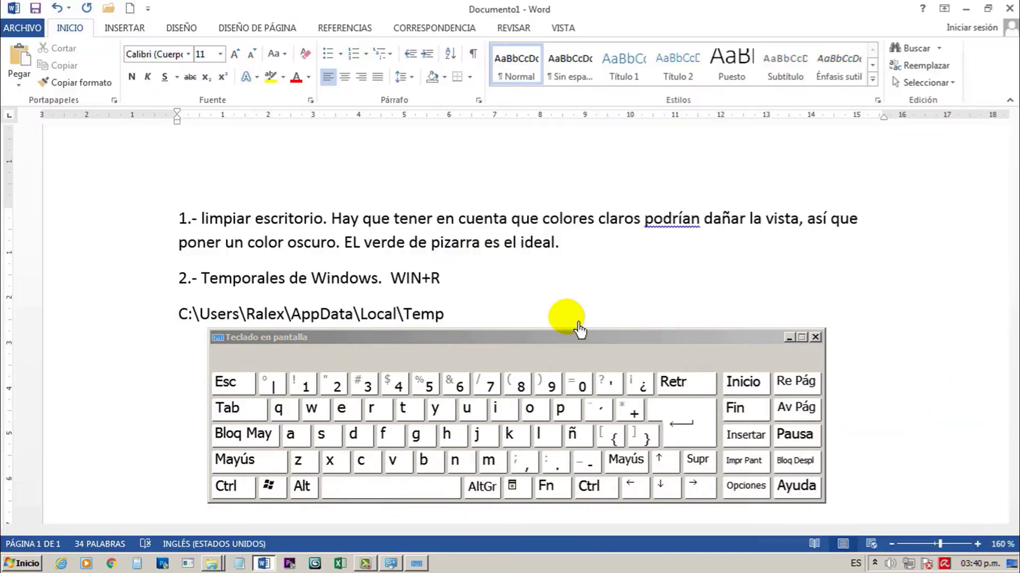
Step: Replace the account name in the pasted path with "usuario" in quotation marks and minimize the on-screen keyboard
click(247, 318)
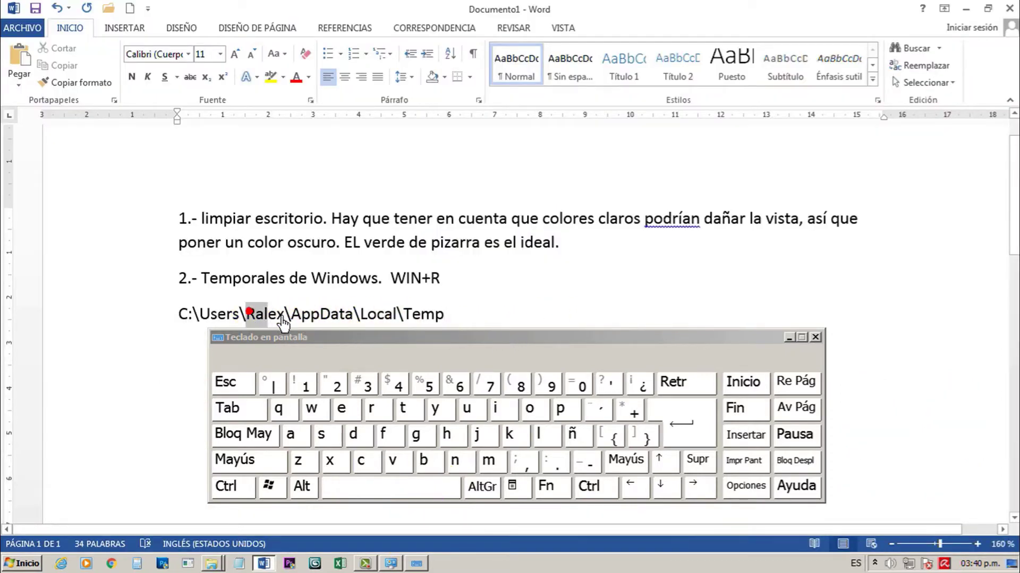
shift+click(294, 322)
text(")
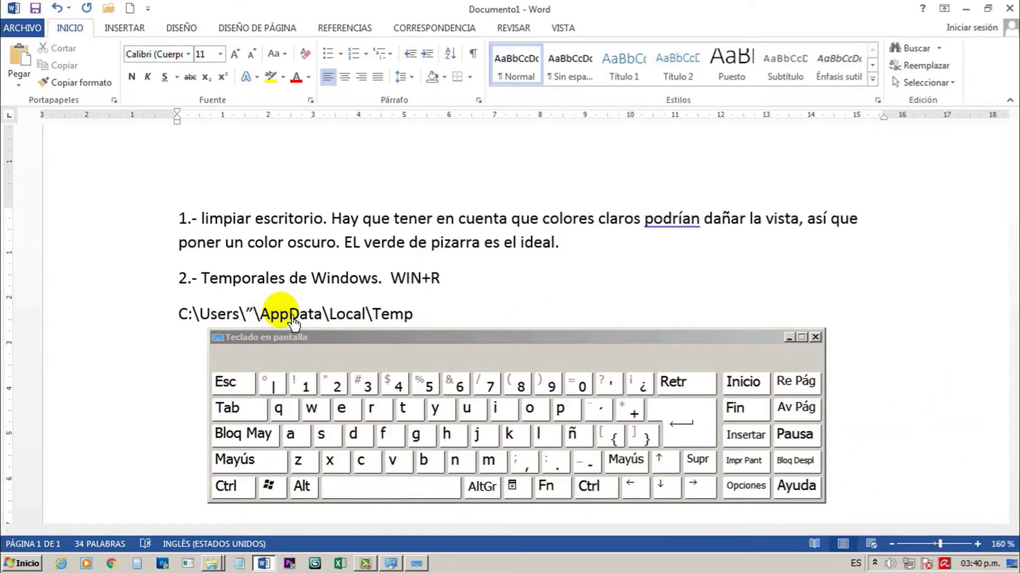
text(usuario)
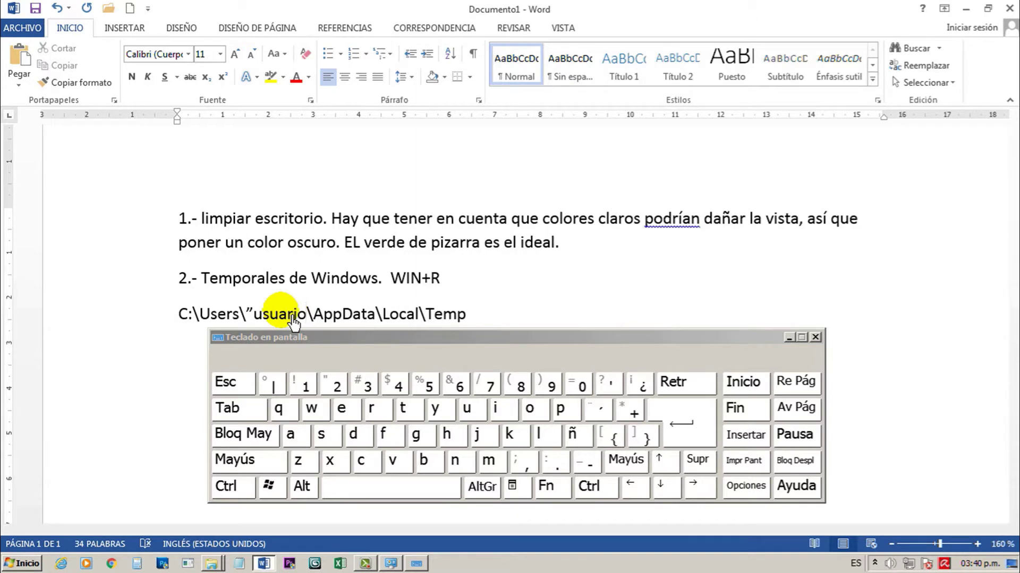
text(")
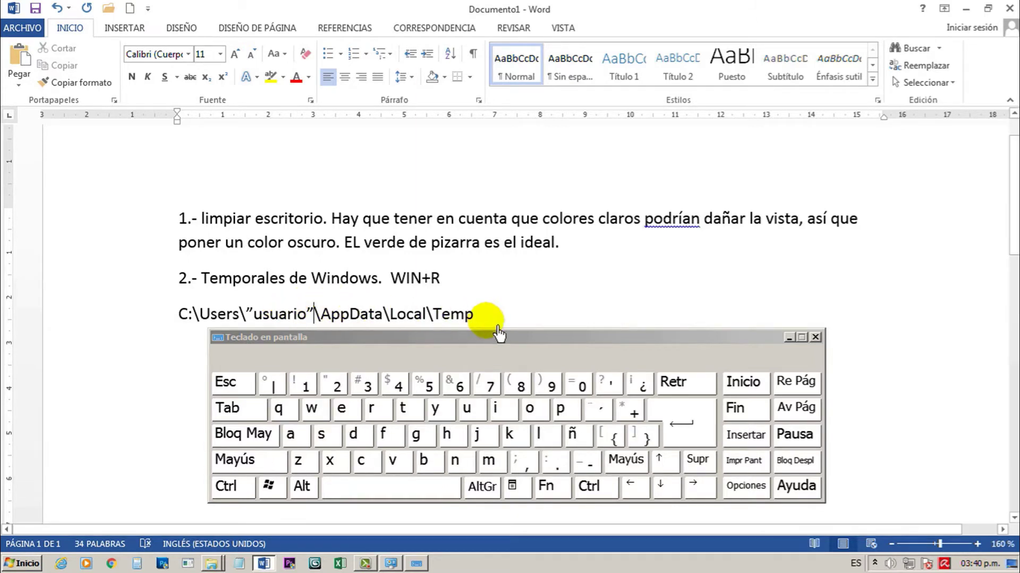
click(789, 337)
click(517, 324)
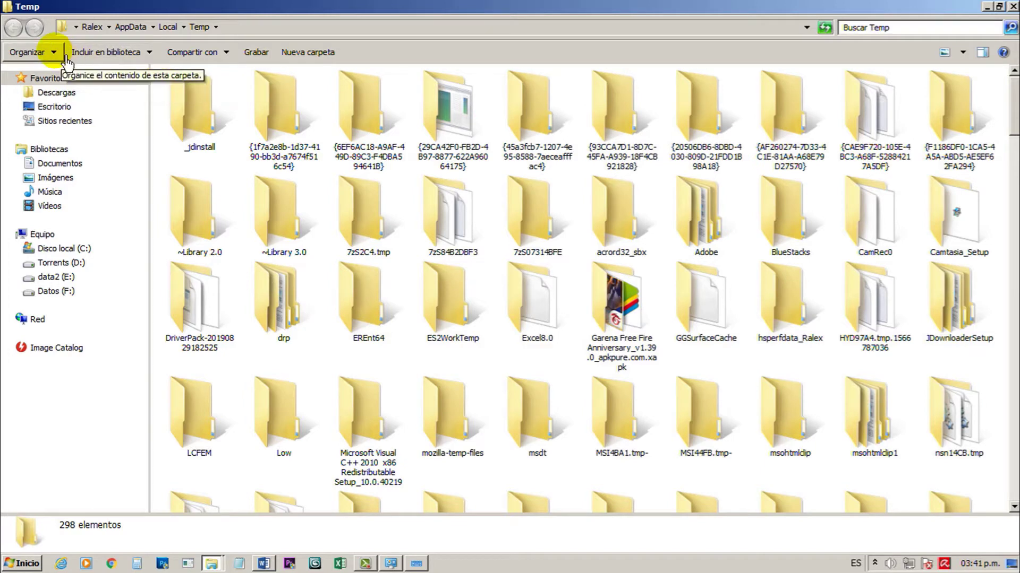
Step: Select everything in the Temp folder and check the total size of the selection in its properties
click(52, 52)
click(80, 142)
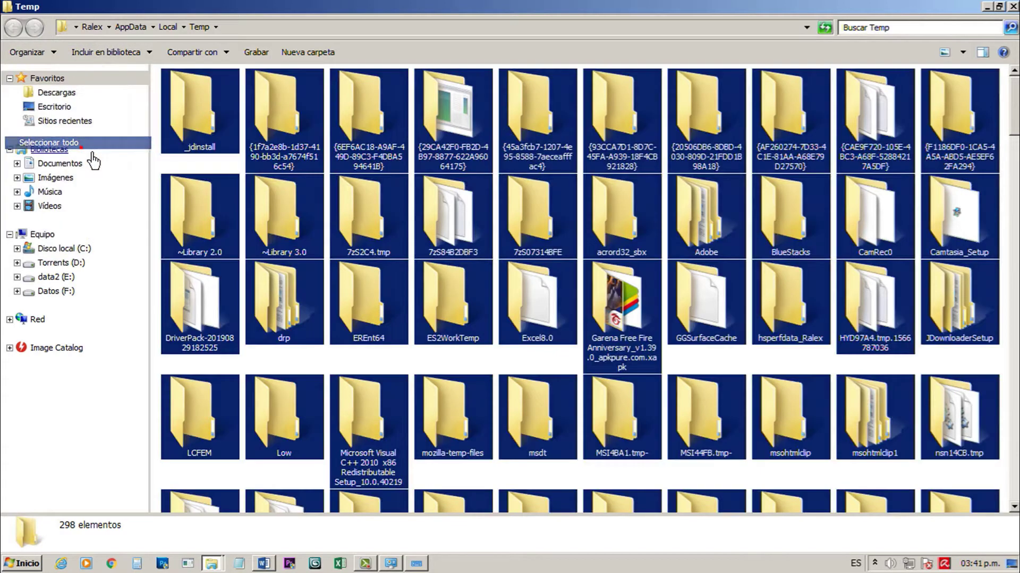
right_click(286, 128)
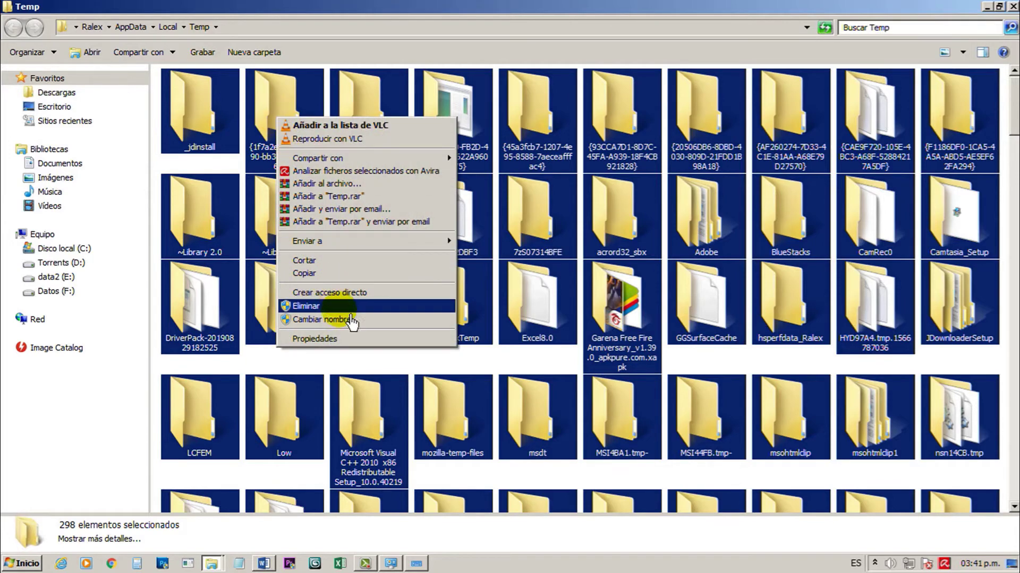
click(348, 333)
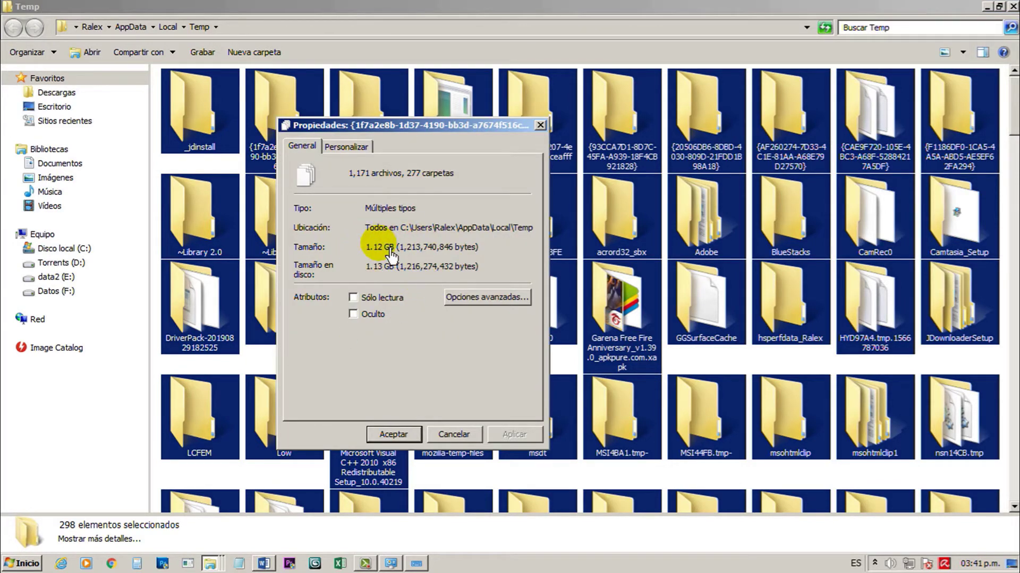
Step: Close the size properties and add "Eso se puede borrar sin ningún problema, es más se DEBE de borrar" after the 1.12 gigas note in Word
key(Escape)
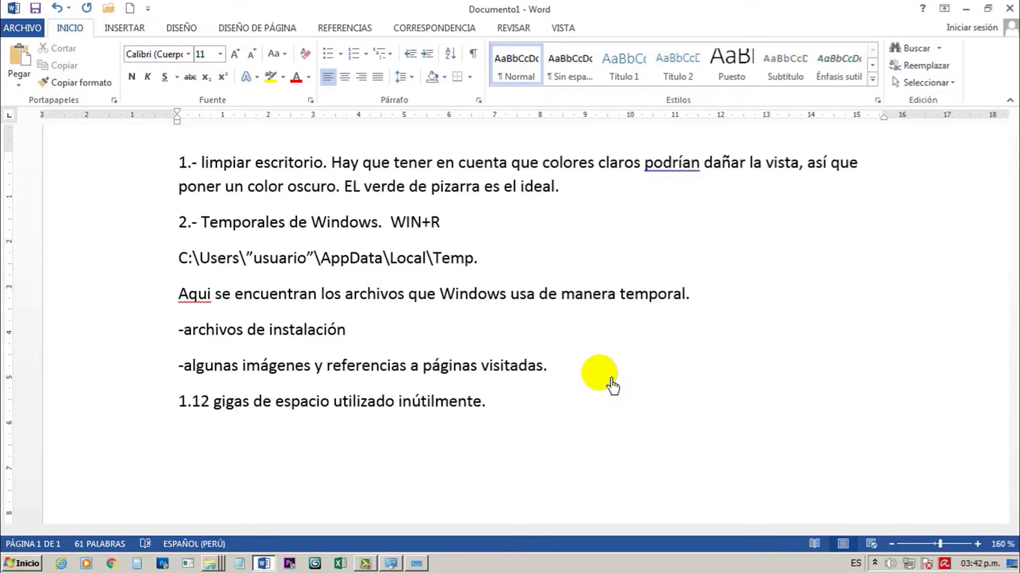
text(Eso se puede borrar sin ningún problema, es más se DEBE de borrar)
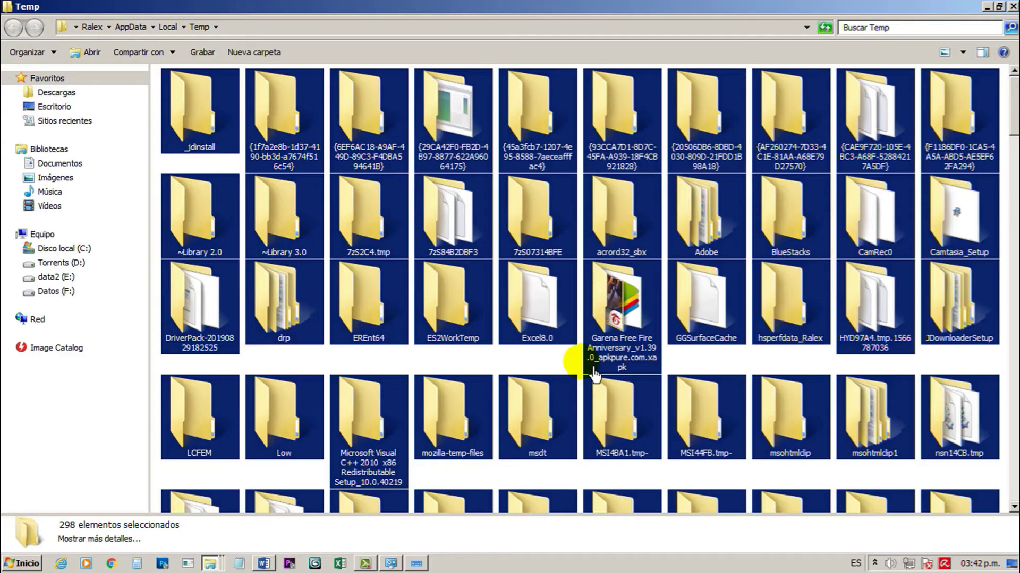
Step: Delete all the selected files and folders in the Temp folder and confirm the deletion
right_click(557, 299)
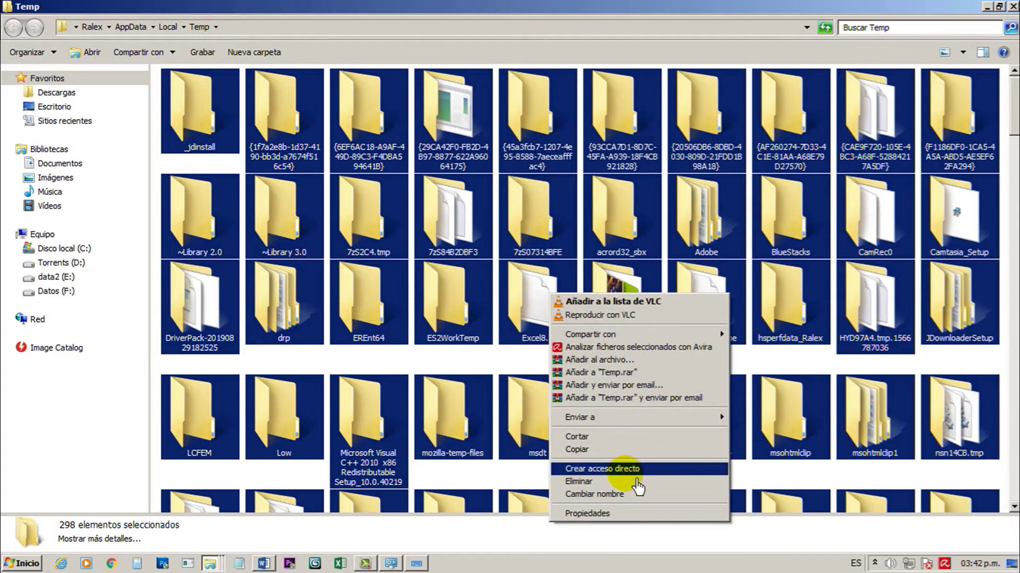
click(638, 481)
click(571, 300)
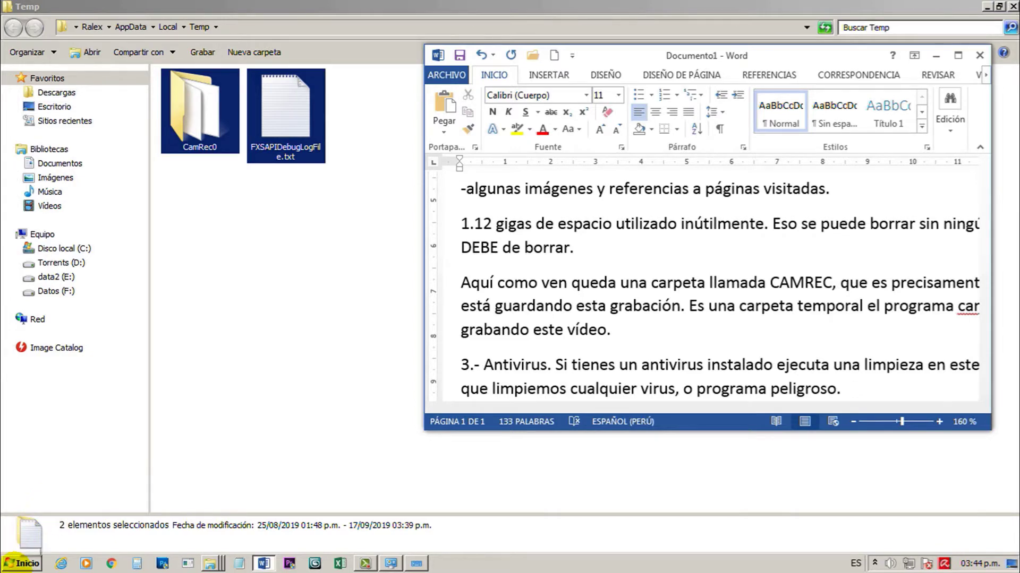
Step: Find the Avira folder among all the installed programs and launch Avira from it
click(13, 562)
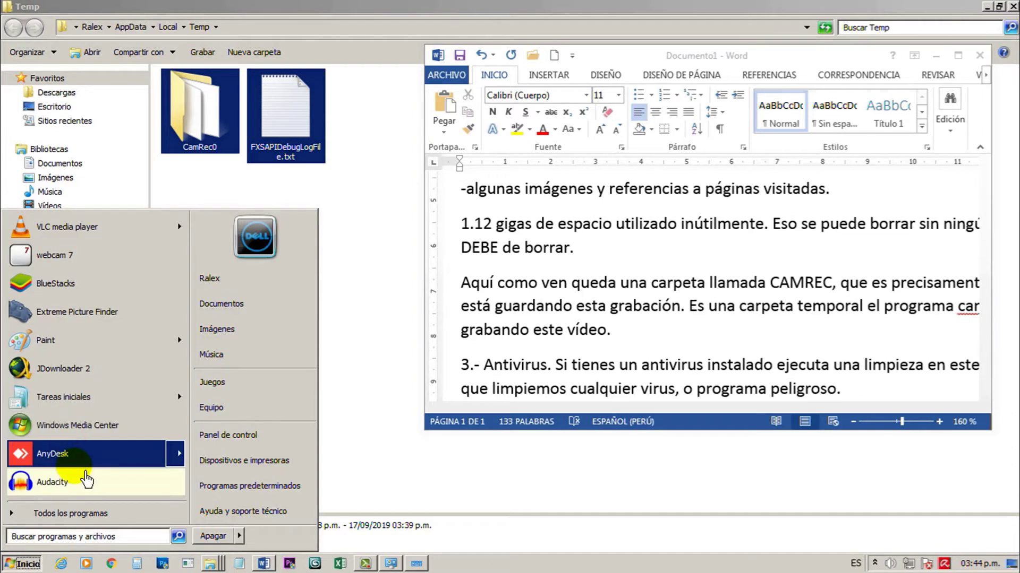
mouse_move(85, 469)
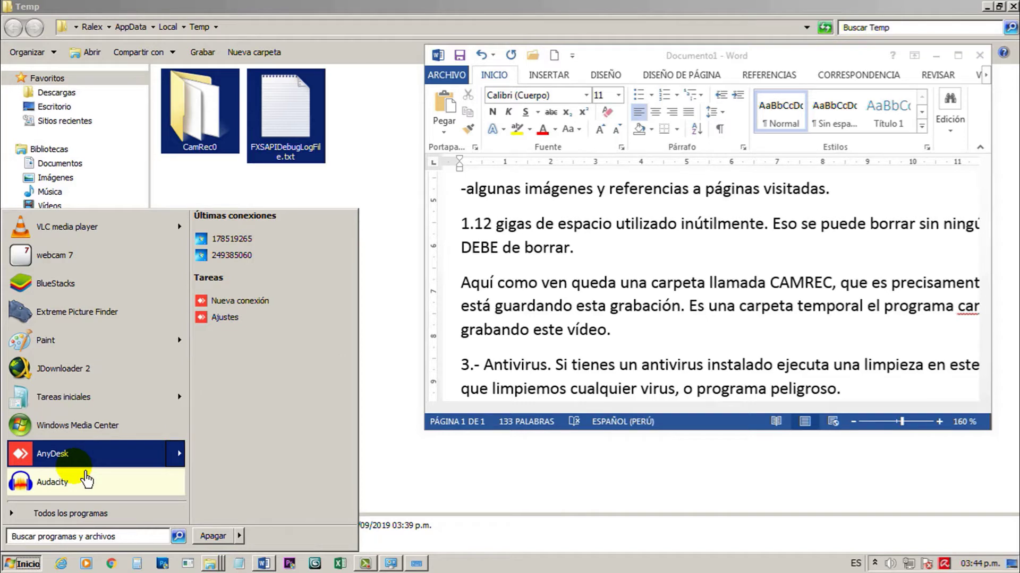
click(101, 523)
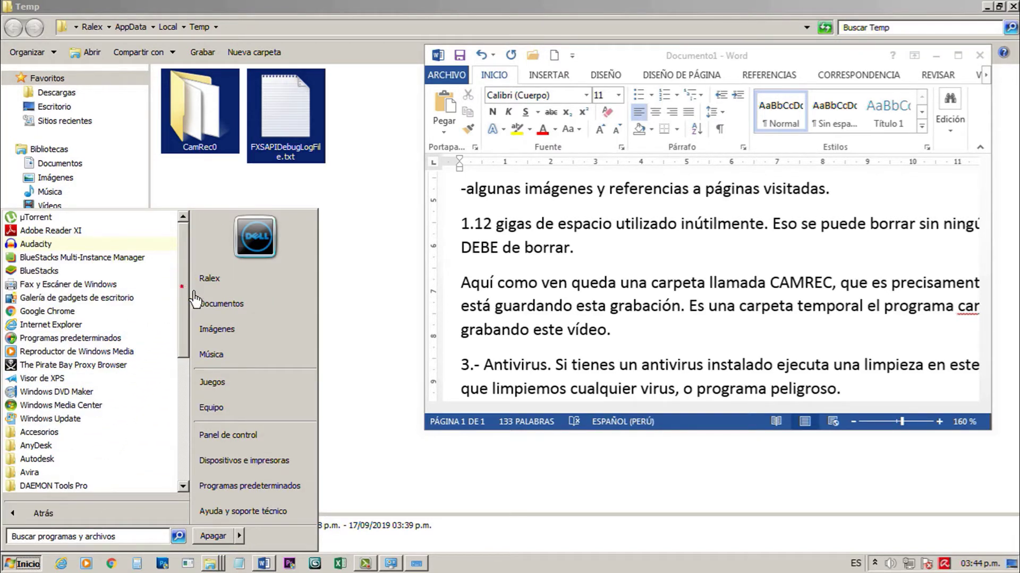
scroll(183, 329, down, 3)
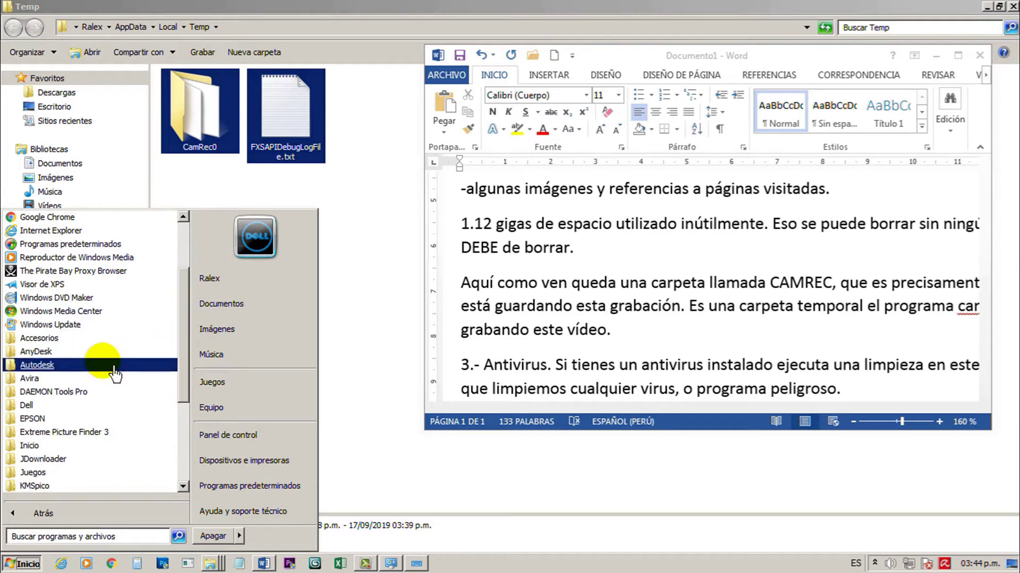
click(106, 379)
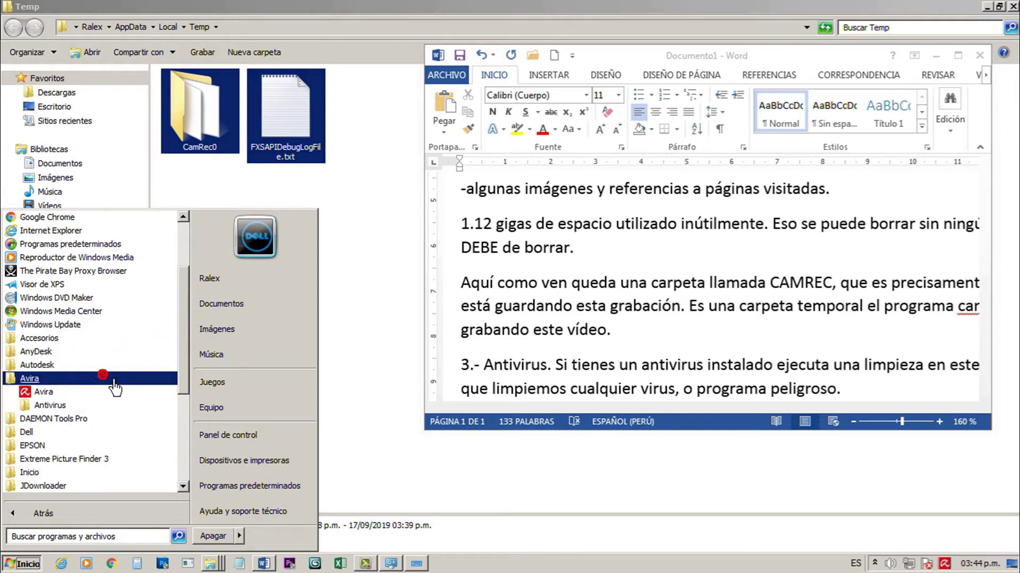
click(57, 393)
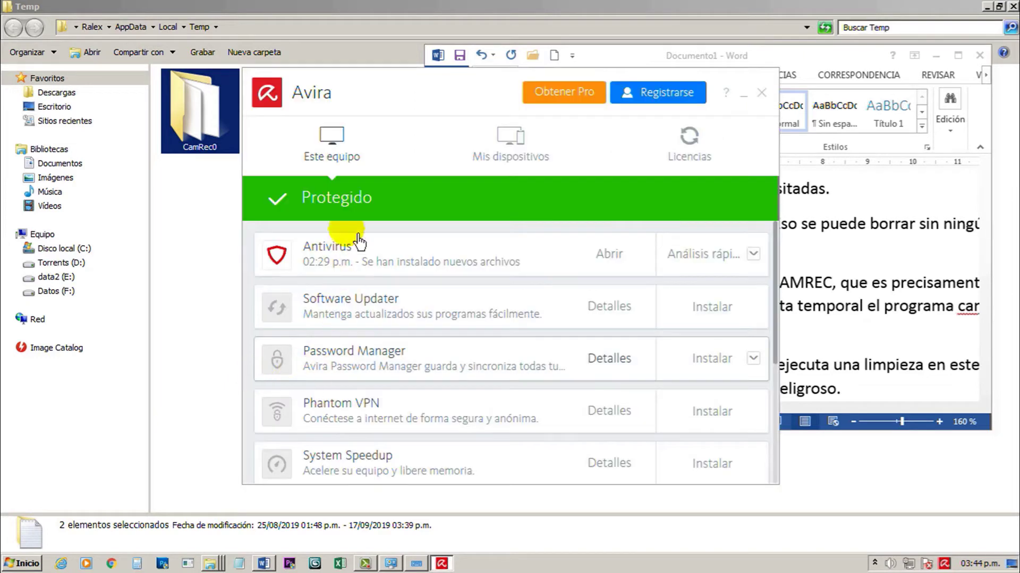
Step: Start a full system scan (Análisis completo) in Avira Free Antivirus, and close Avira when done
click(389, 261)
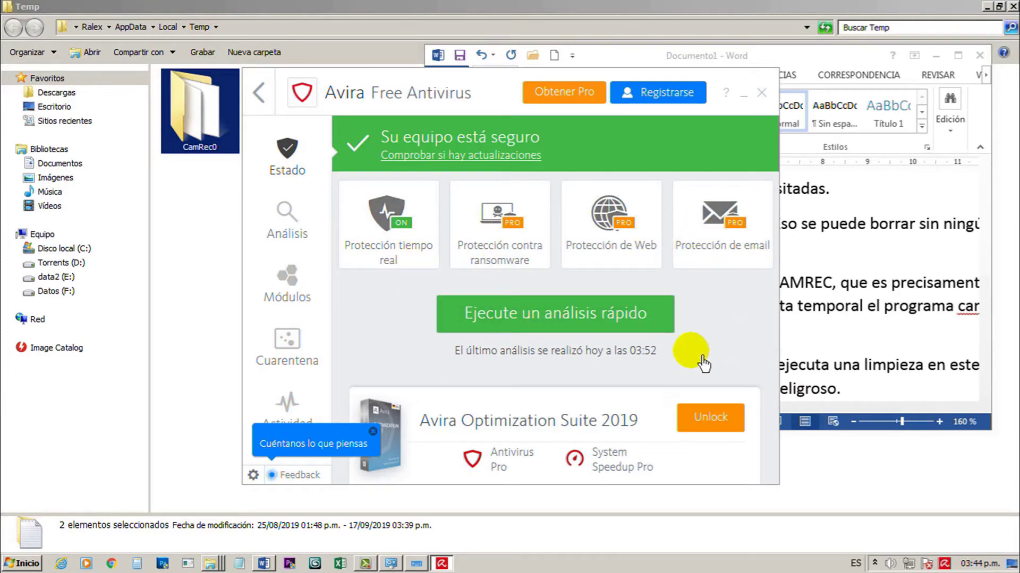
click(287, 226)
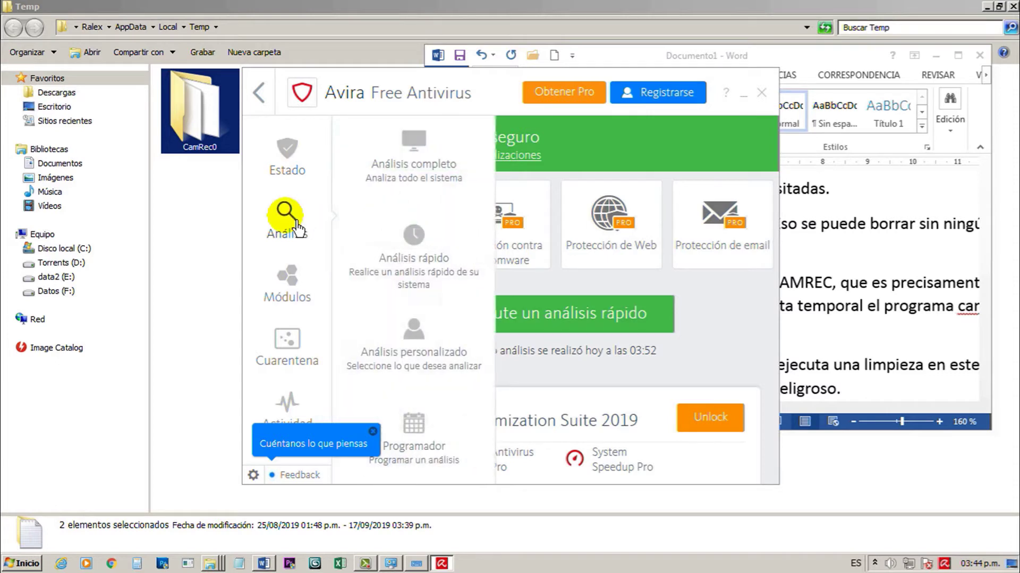
click(415, 148)
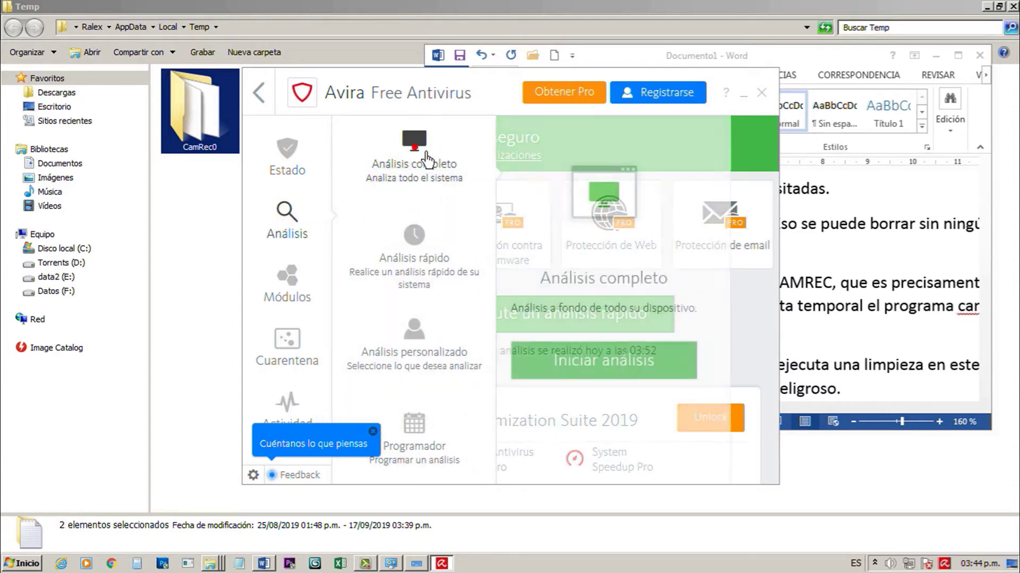
click(640, 366)
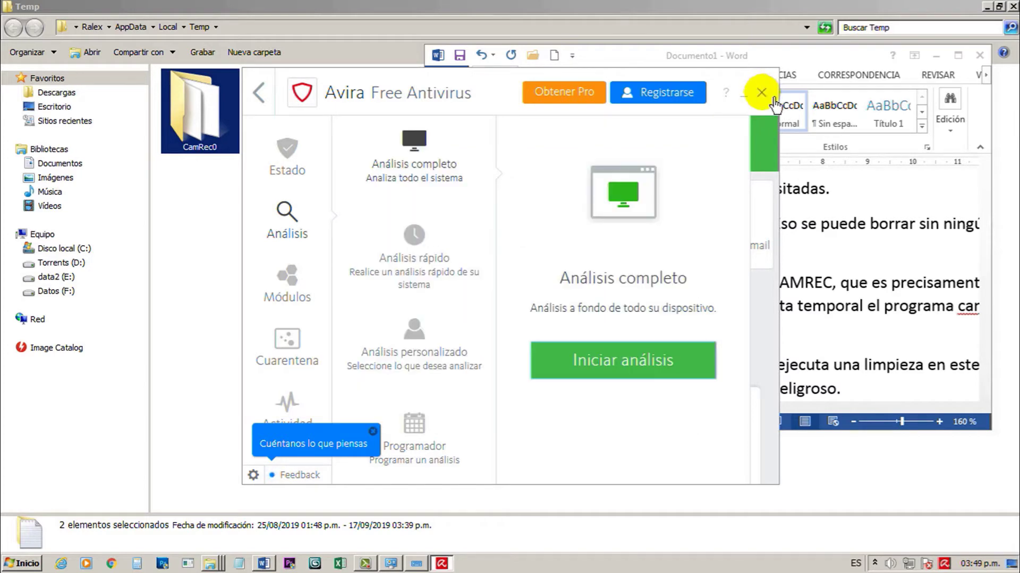
click(770, 98)
Step: Use the on-screen keyboard to bring up the Run dialog, open the Control Panel with "control", and minimize the keyboard
scroll(783, 350, down, 3)
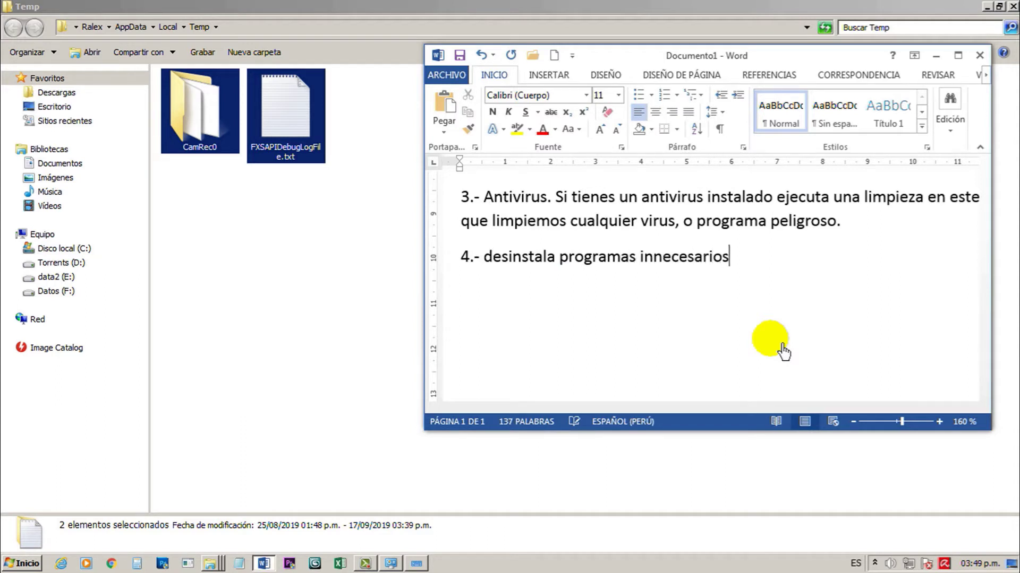
key(alt+Tab)
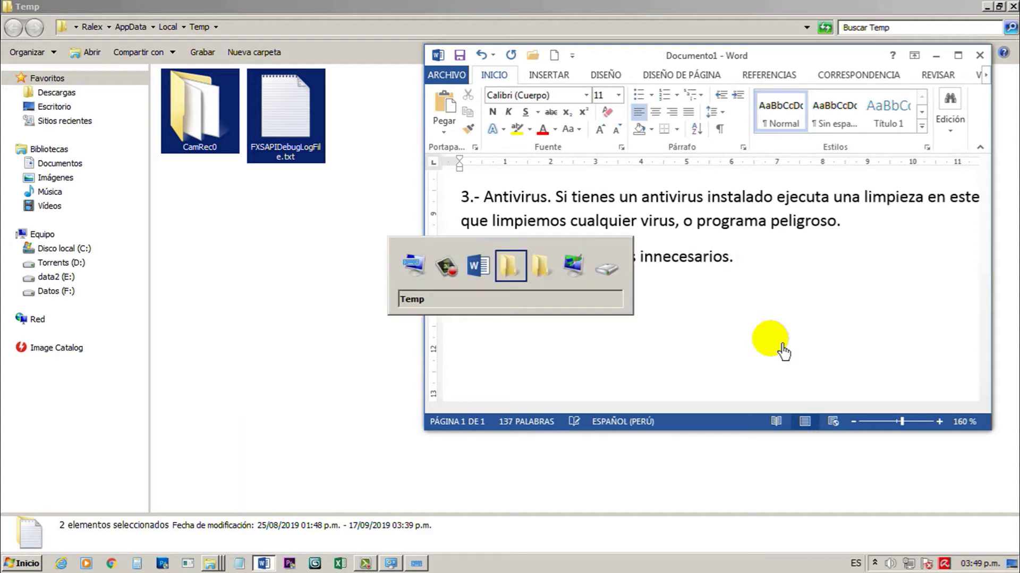
key(alt+Tab)
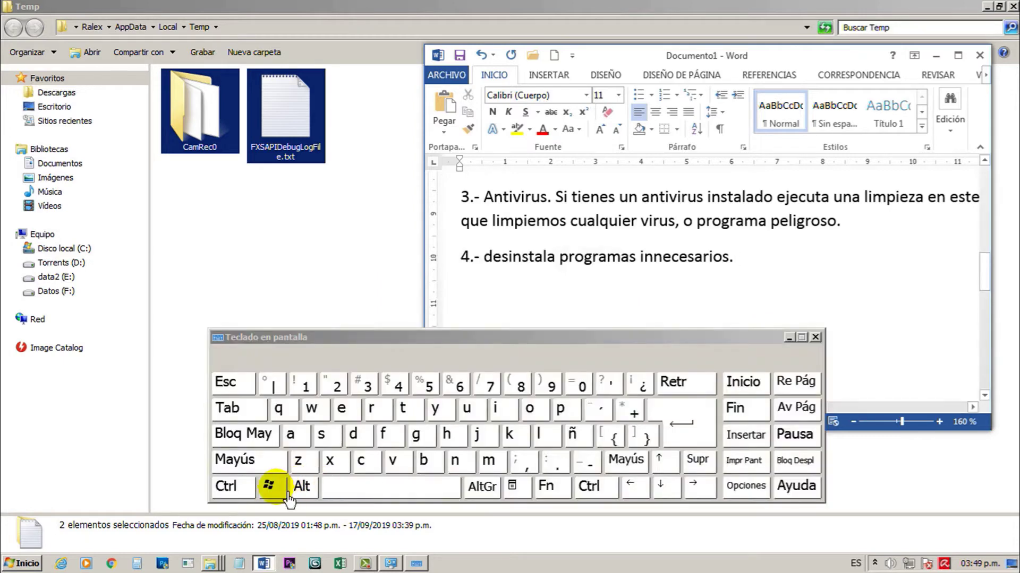
click(276, 488)
click(371, 410)
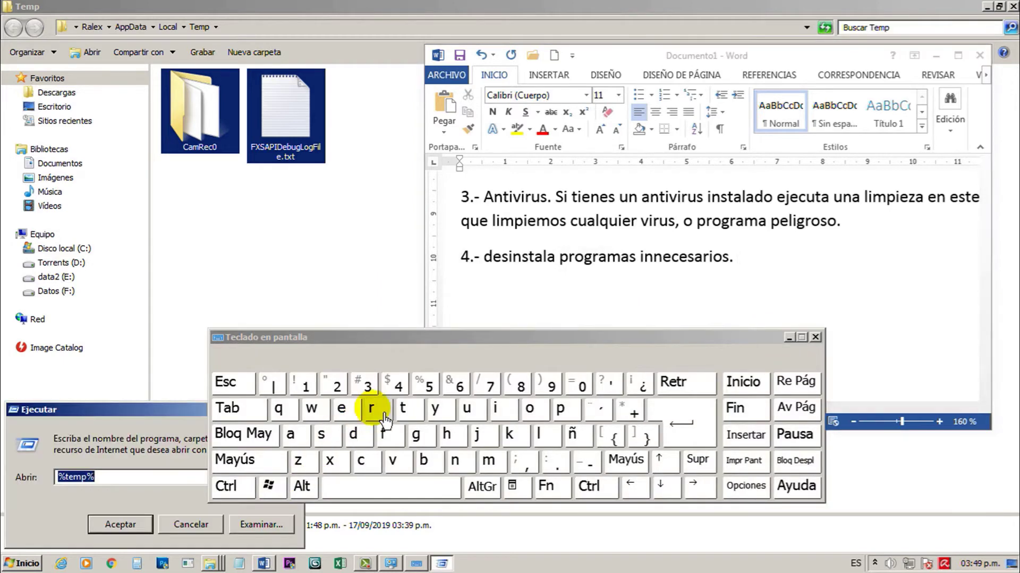
text(control)
key(Return)
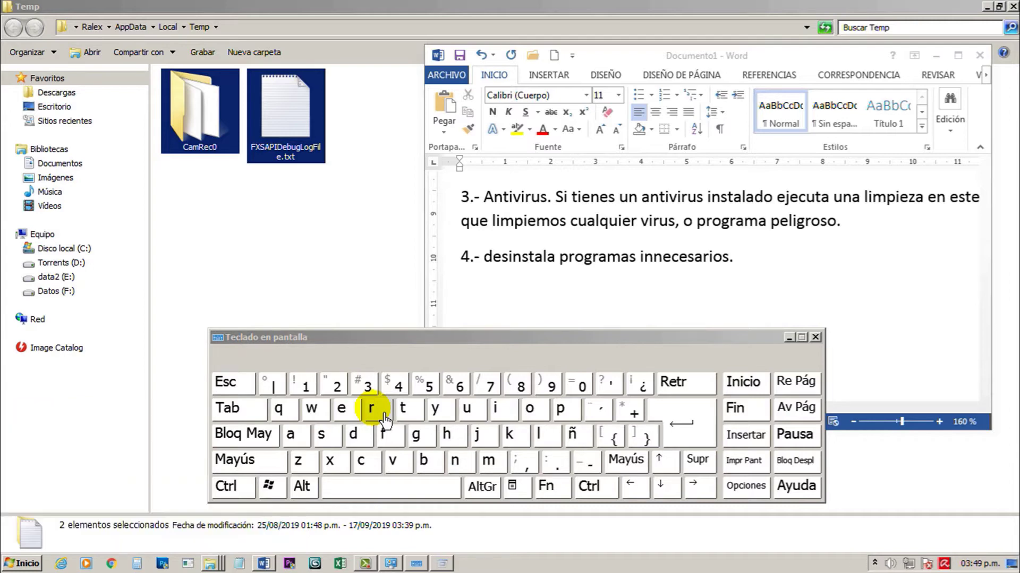
drag(287, 341, 361, 338)
click(861, 328)
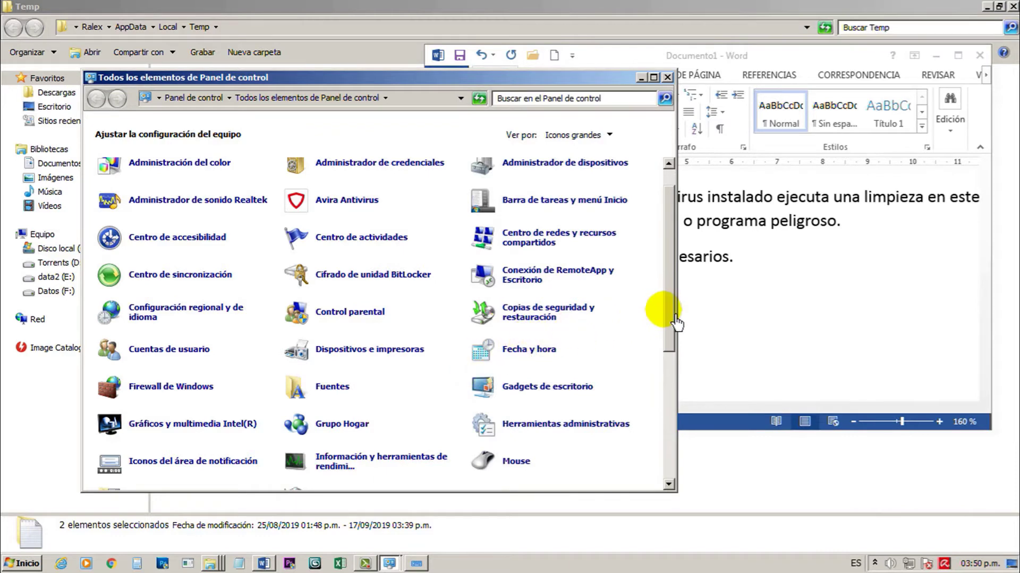
Step: Open Programas y características from the Control Panel items and maximize its window
drag(668, 314, 672, 456)
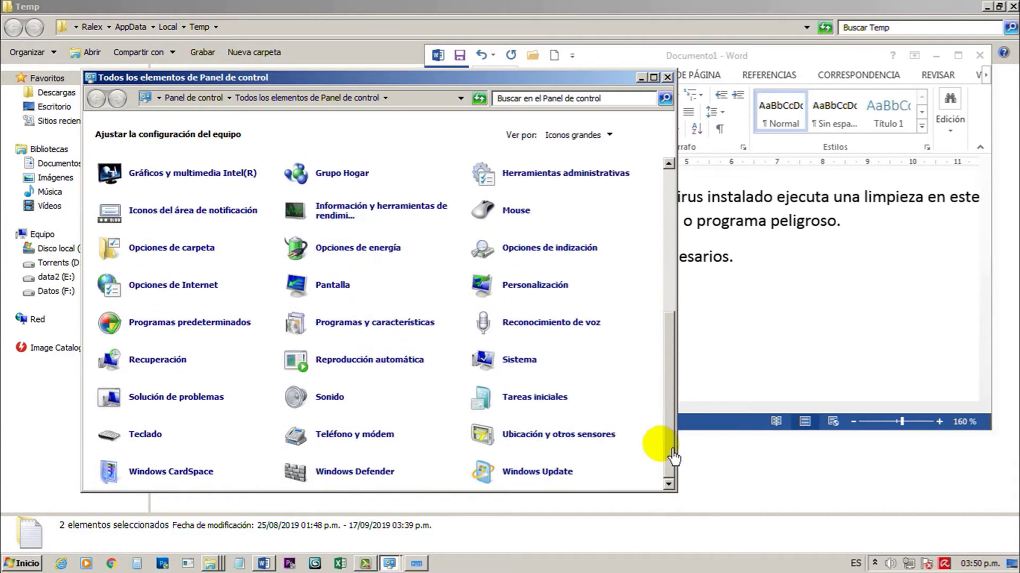
click(387, 323)
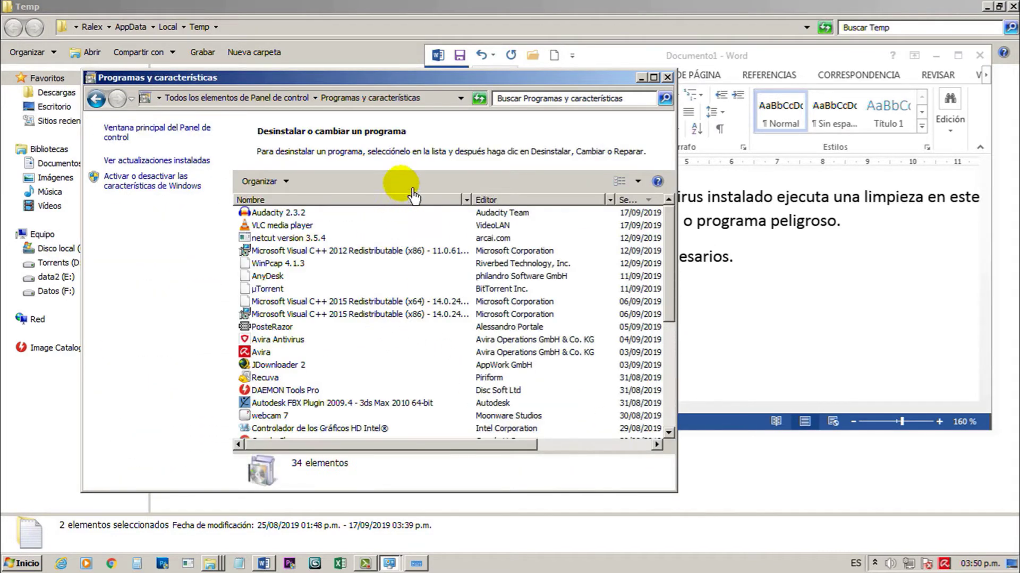
click(654, 77)
Step: Look through the installed programs, such as VLC media player, netcut and JDownloader 2, for ones that could be uninstalled
click(197, 154)
click(199, 167)
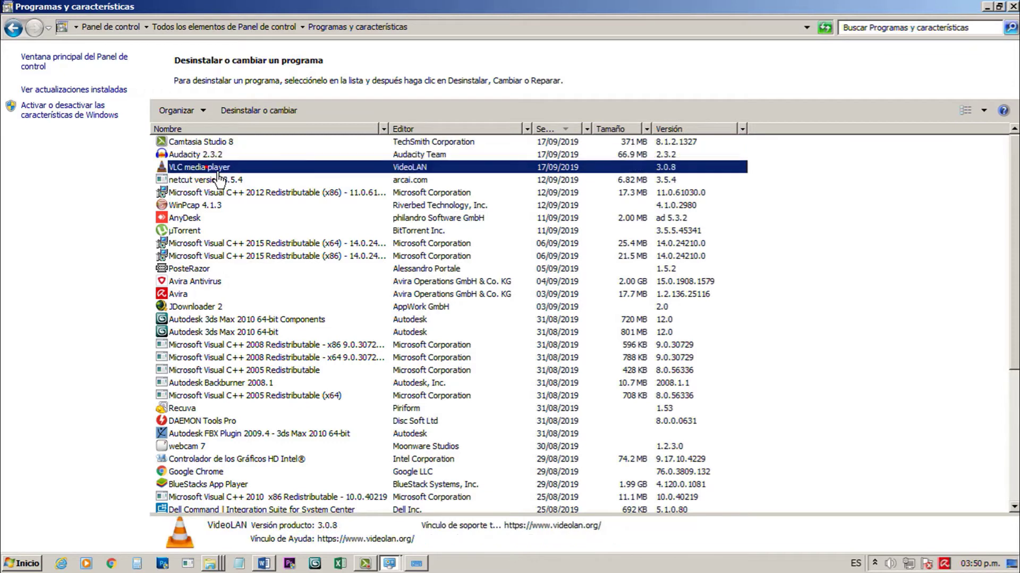
click(217, 181)
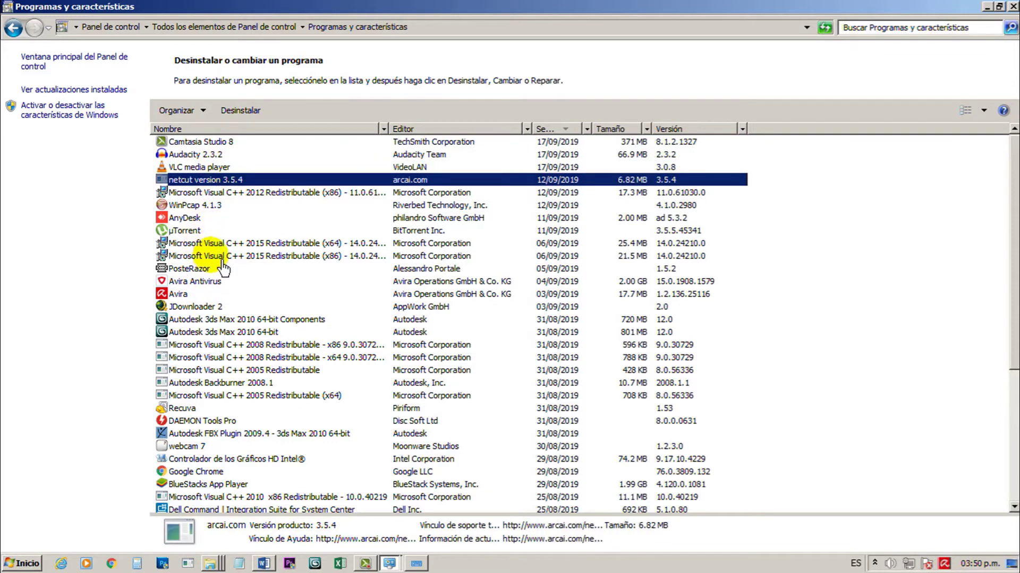
click(213, 245)
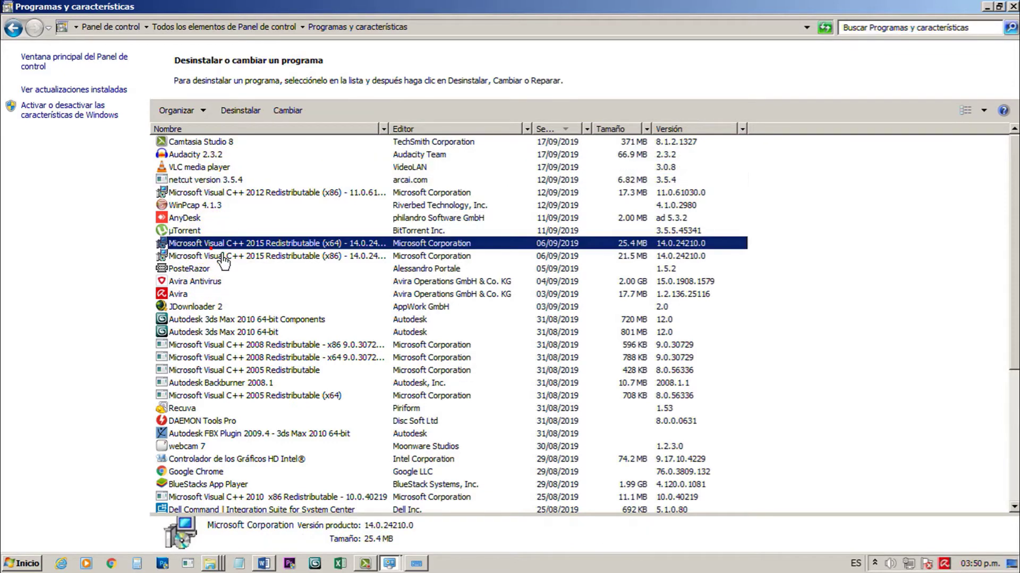
click(213, 306)
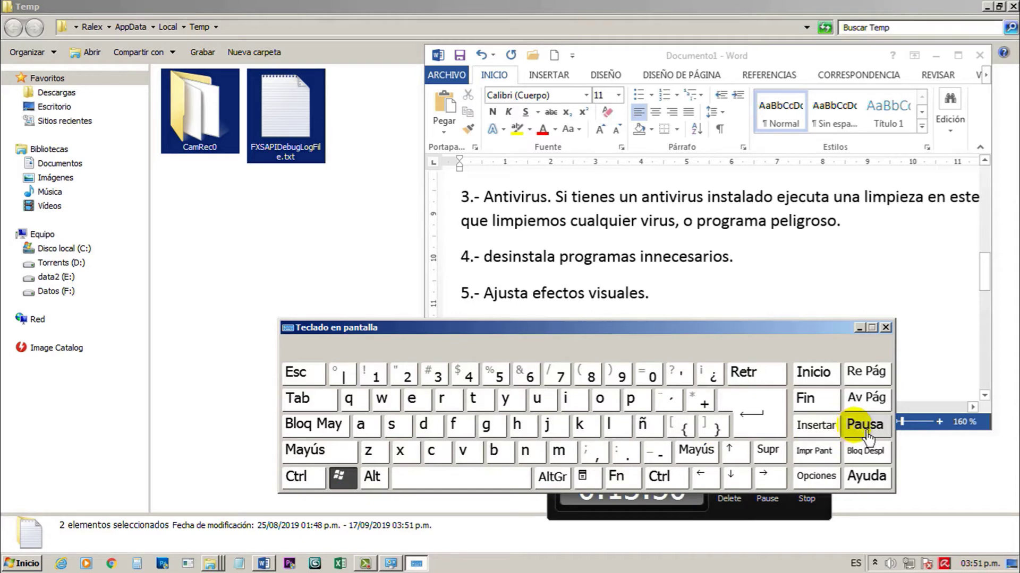
Step: Open the System window with the on-screen keyboard, minimize the keyboard and bring up the performance options from the advanced system settings
click(865, 425)
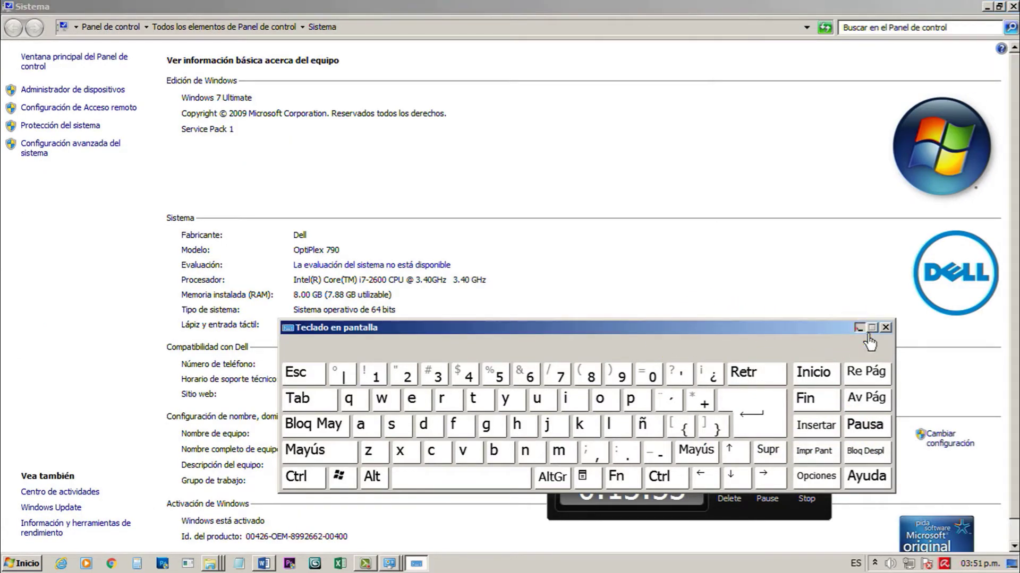
click(885, 328)
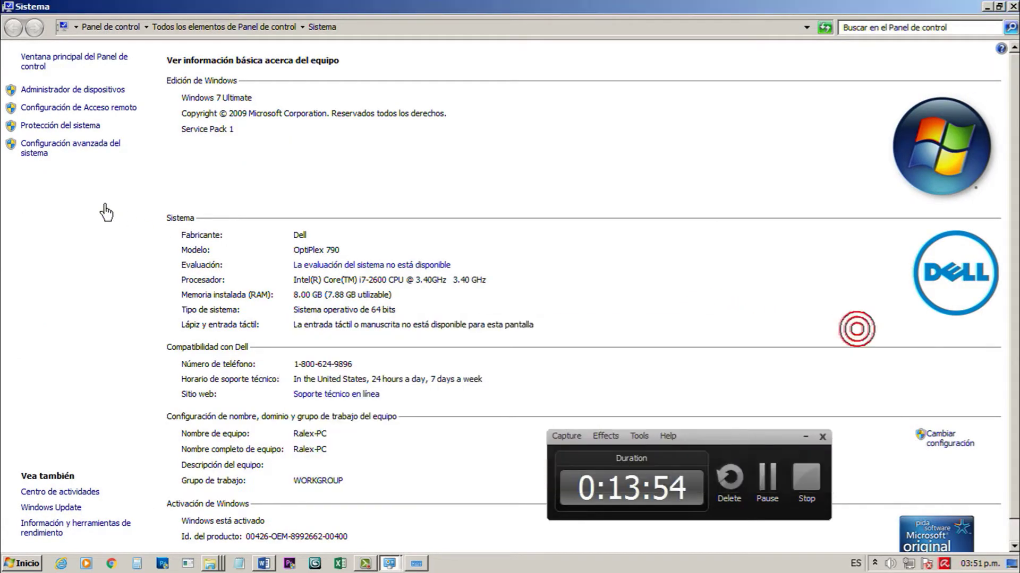
click(66, 151)
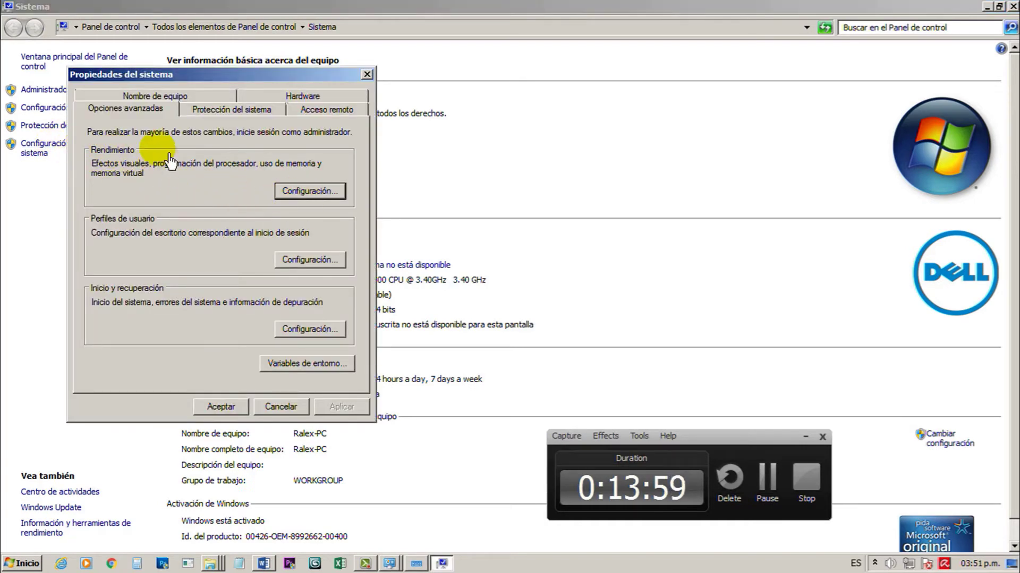
click(318, 196)
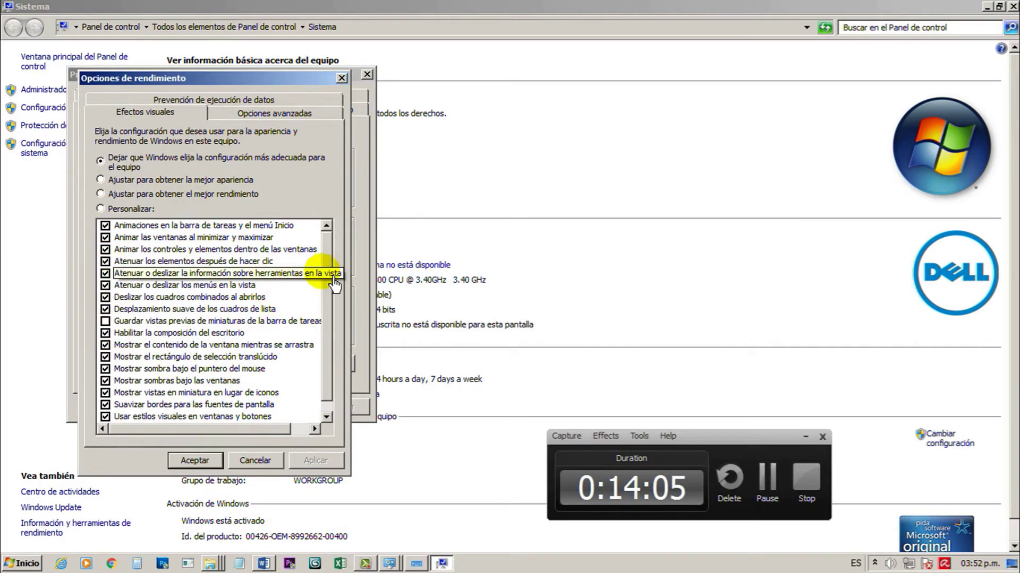
Step: Review the list of visual effects and apply the preset "Ajustar para obtener la mejor apariencia"
scroll(329, 290, down, 1)
scroll(337, 308, up, 1)
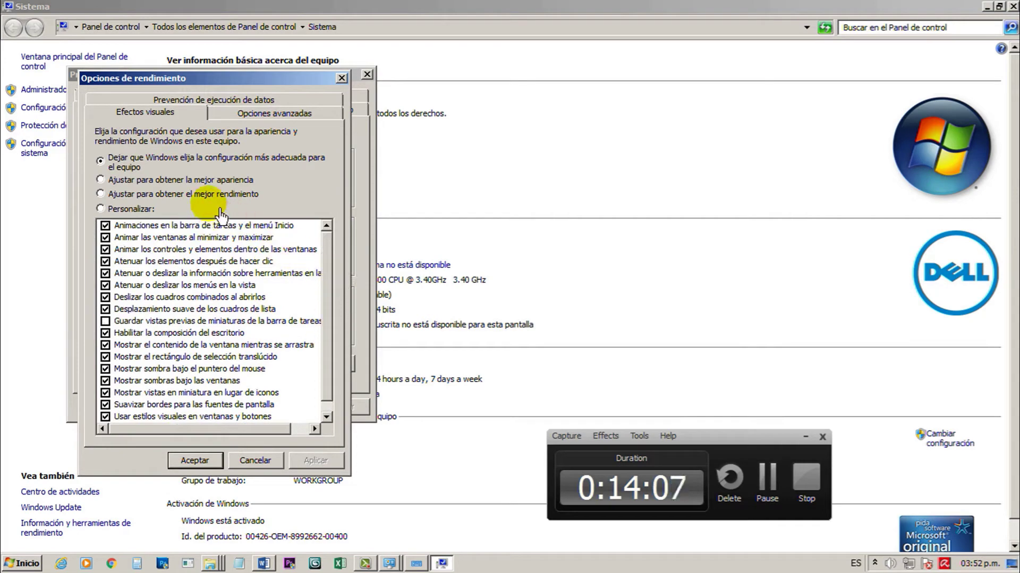
click(202, 180)
click(319, 461)
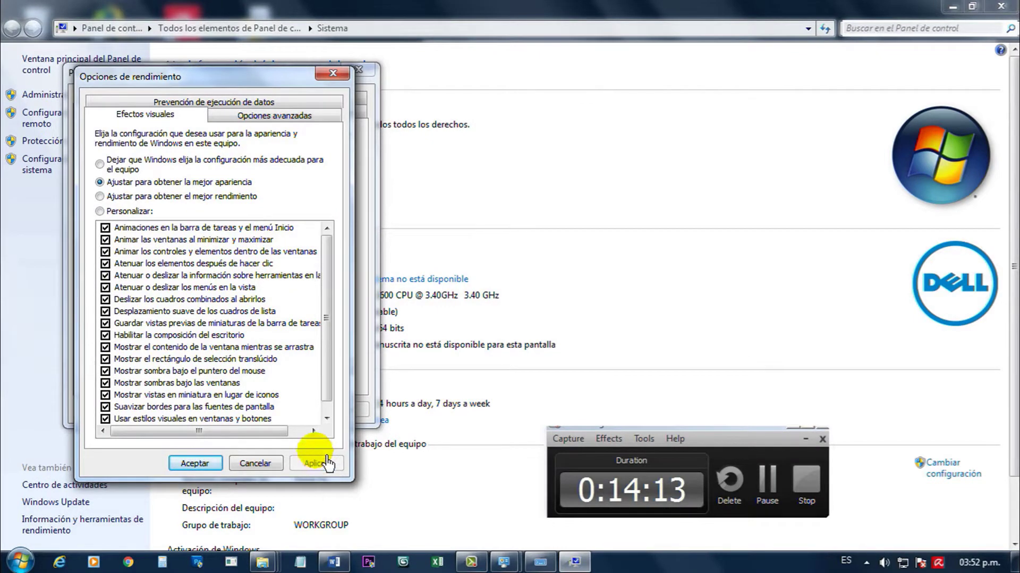
Step: Set the visual effects to "Ajustar para obtener el mejor rendimiento" and minimize the System window
click(109, 197)
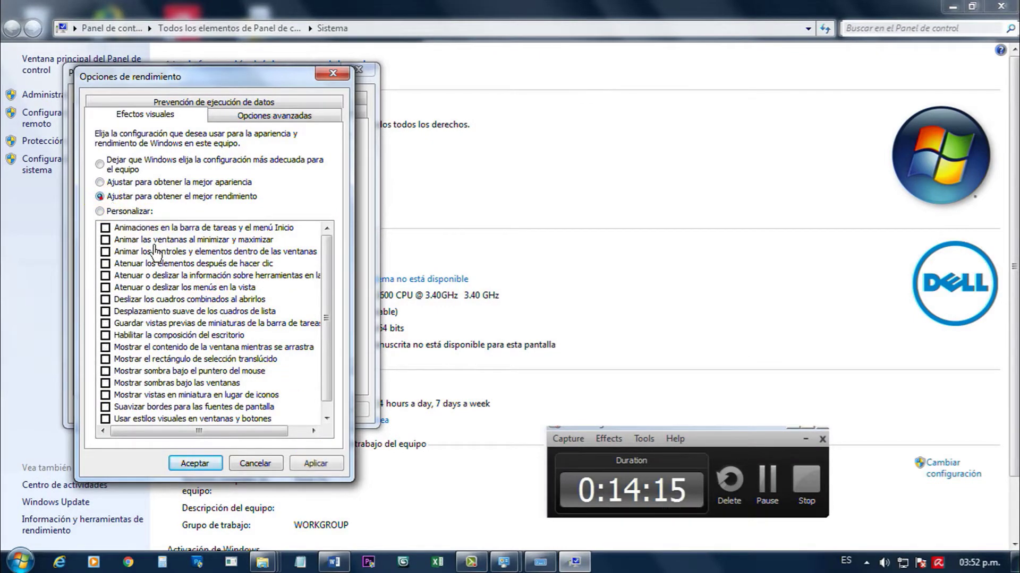
click(315, 463)
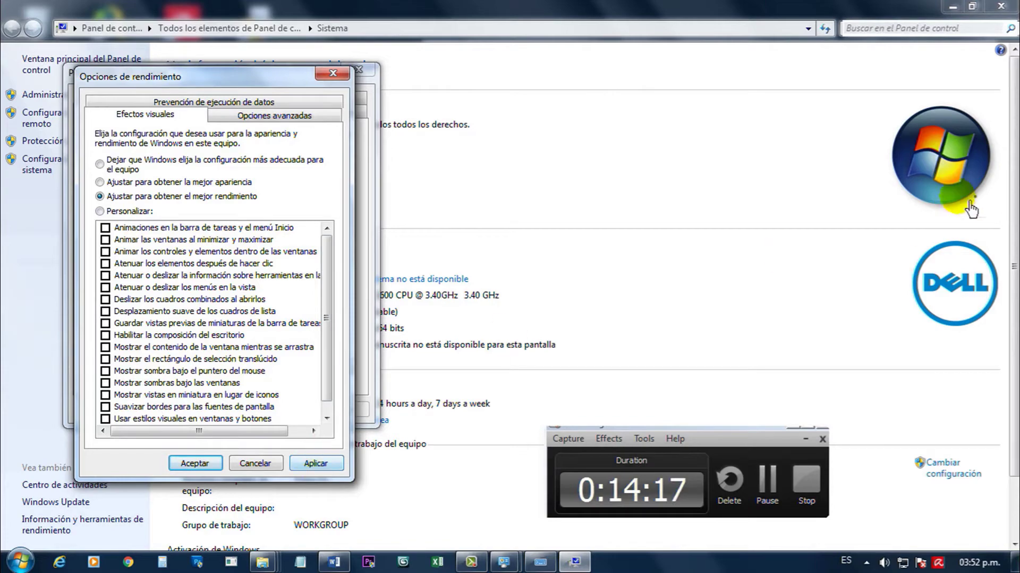
click(952, 6)
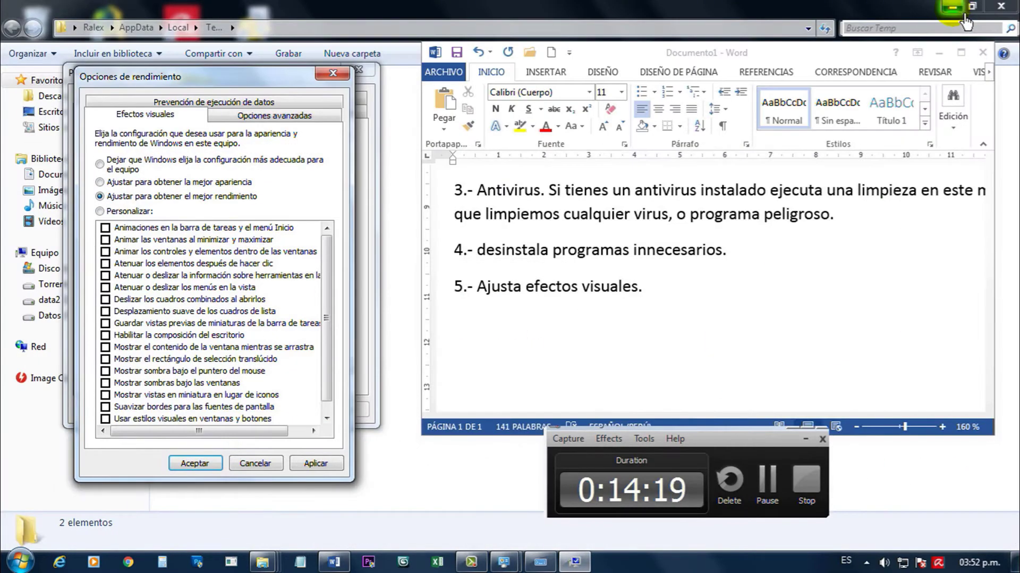
Step: Minimize the Temp folder window and apply the visual effects preset "Ajustar para obtener el mejor rendimiento"
click(961, 15)
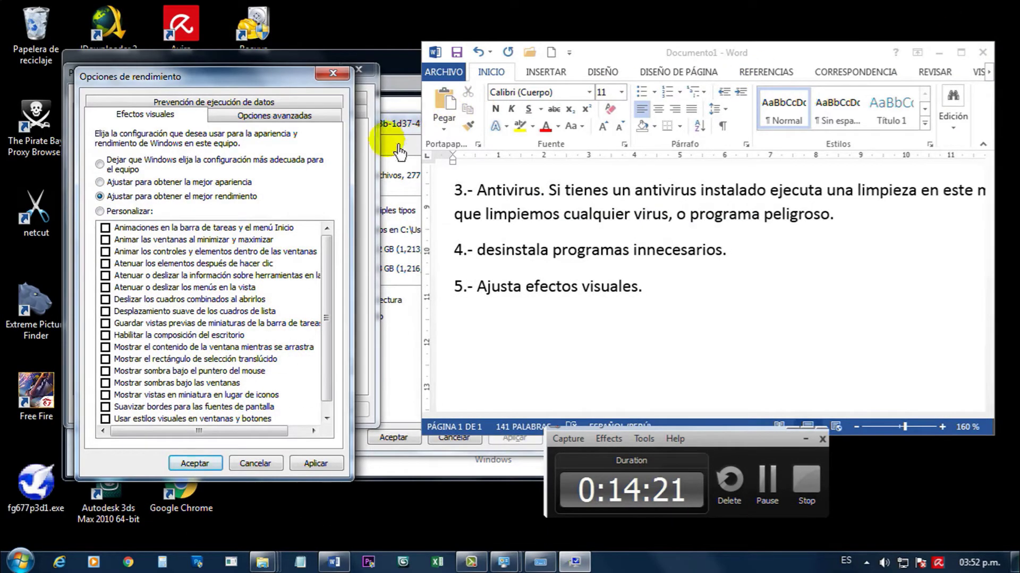
click(315, 464)
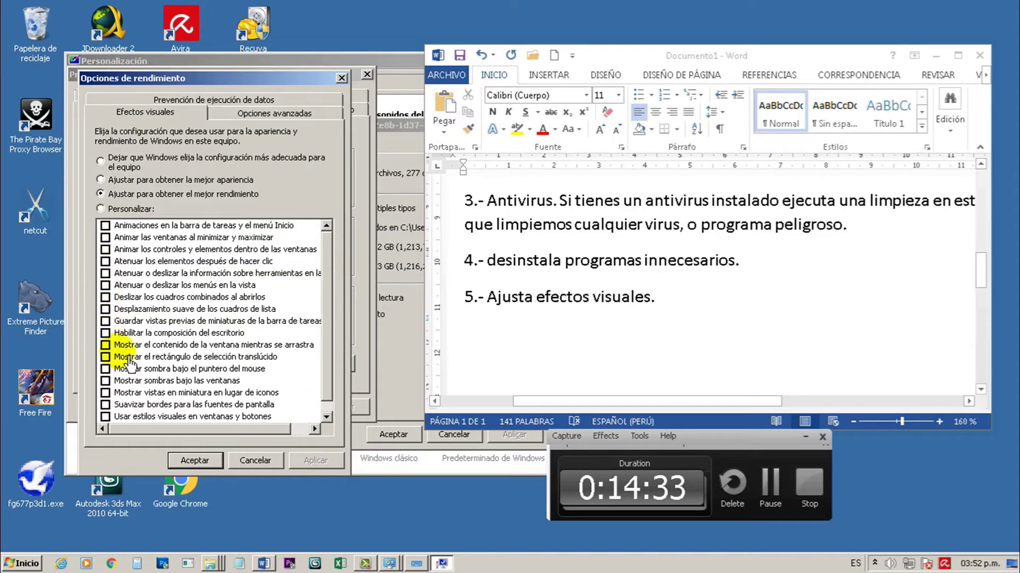
drag(325, 281, 339, 345)
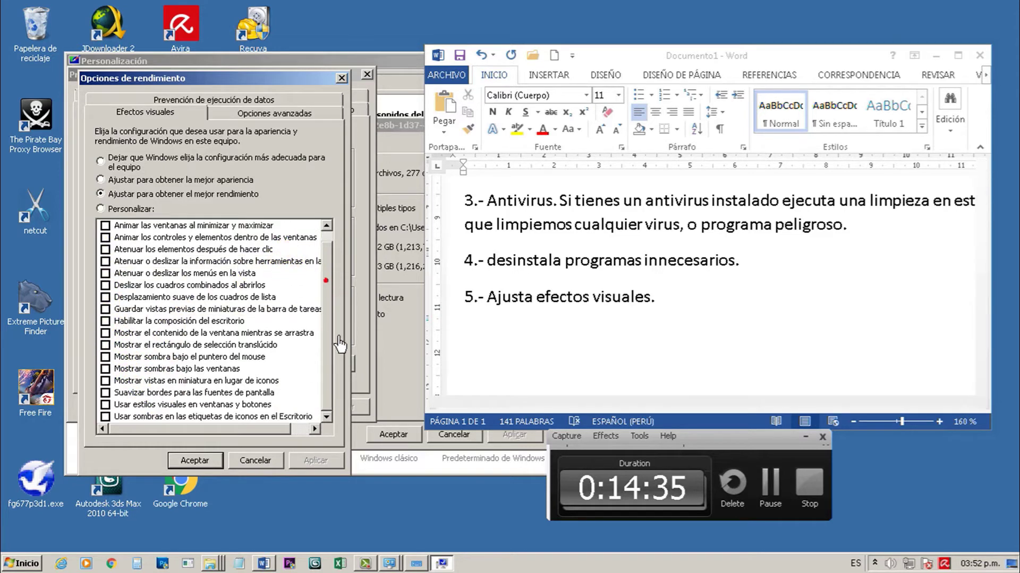
Step: Switch the visual effects to "Ajustar para obtener la mejor apariencia" and apply it to compare the look
click(148, 192)
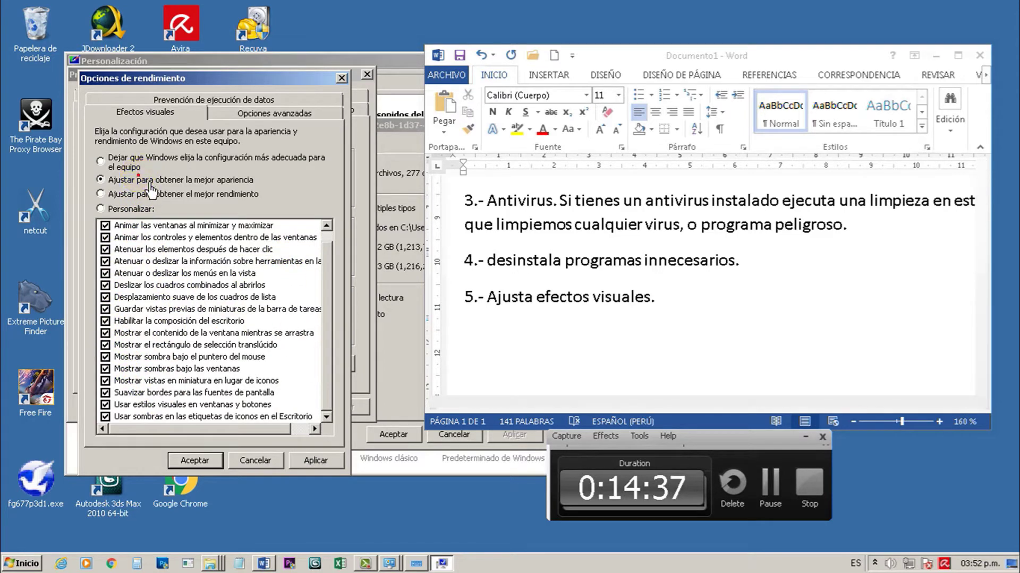
click(136, 180)
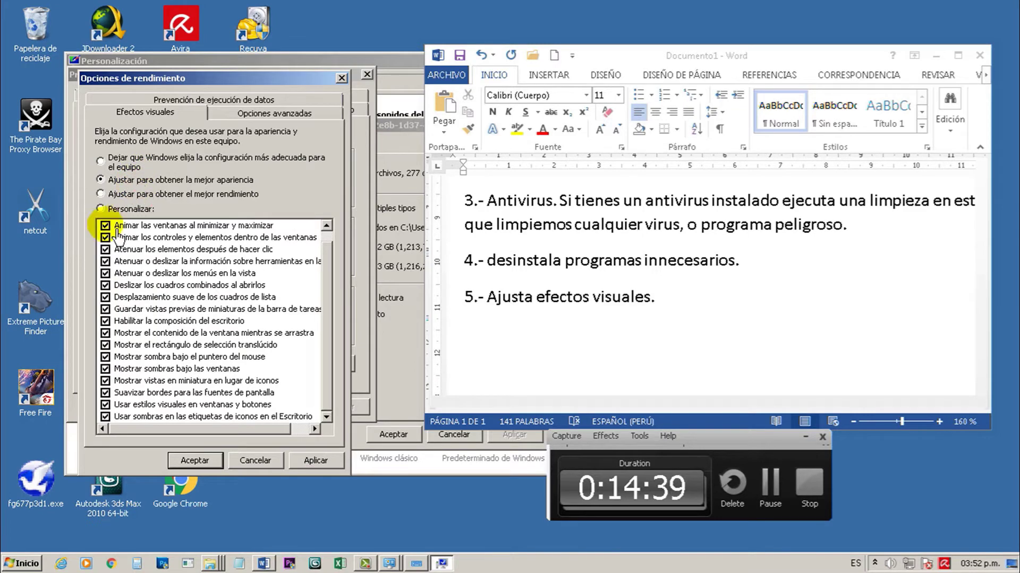
click(316, 459)
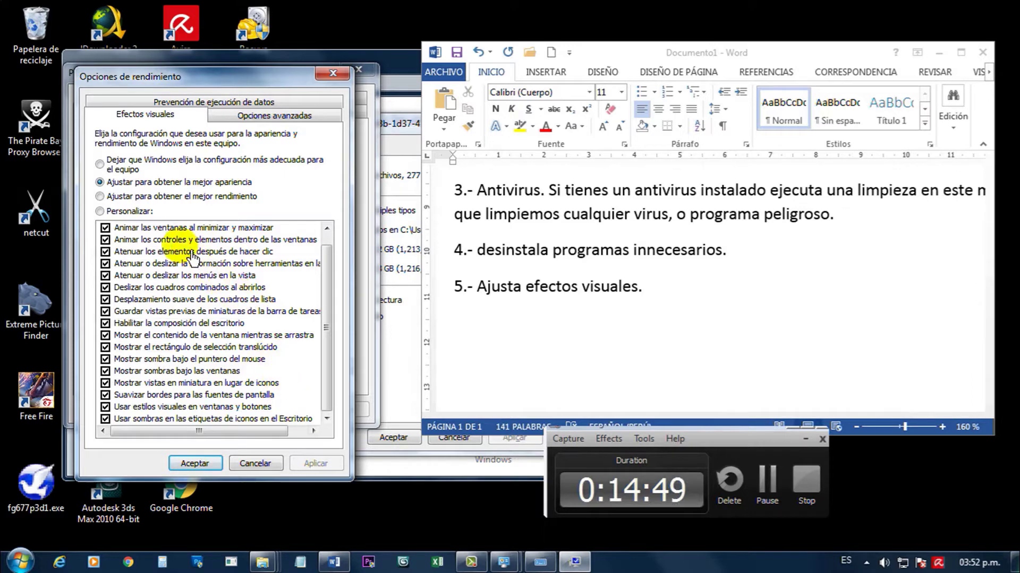
Step: Apply "Ajustar para obtener el mejor rendimiento" again and accept both the performance options and the system properties
click(159, 197)
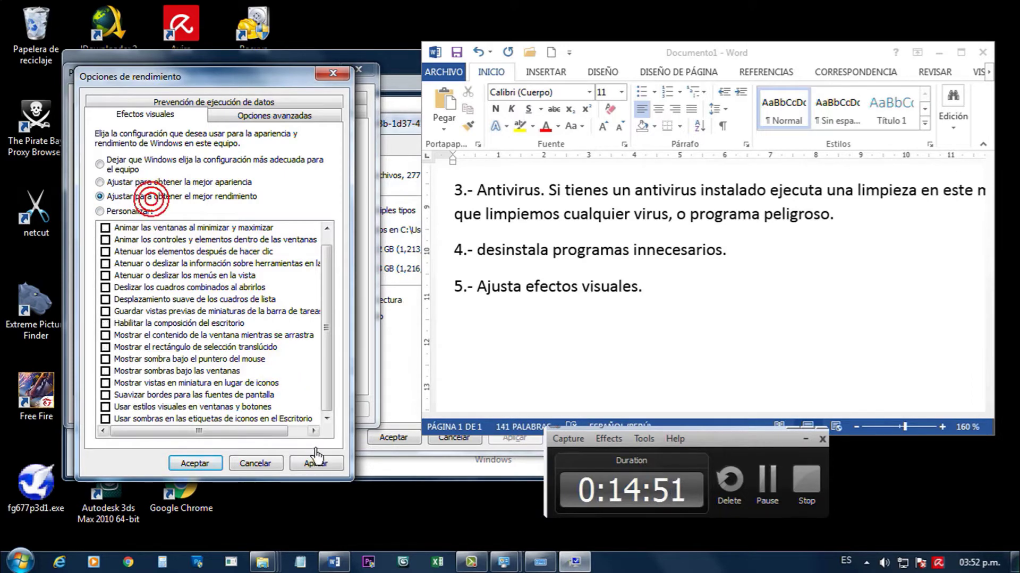
click(317, 464)
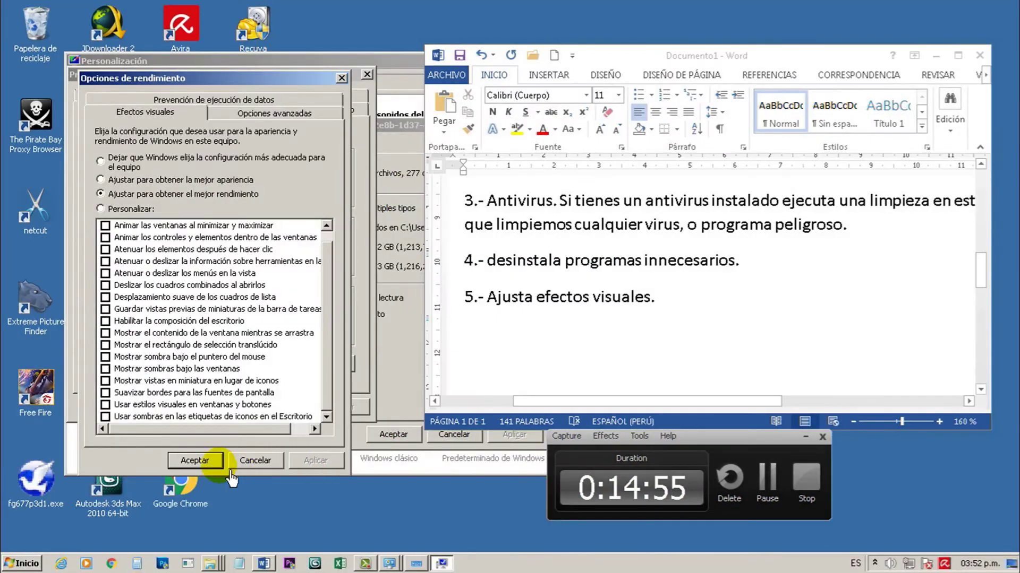
click(194, 461)
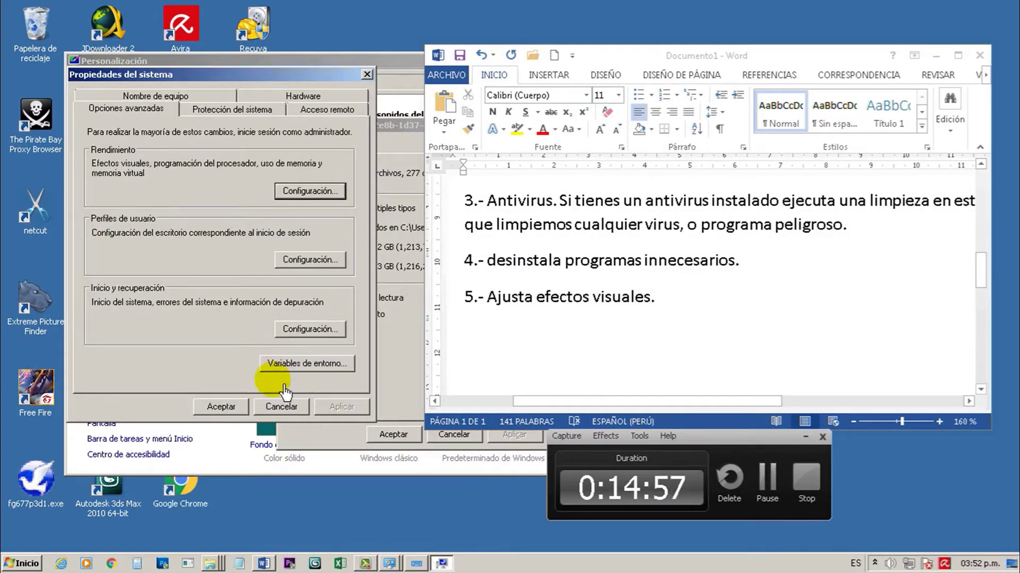
click(231, 414)
Step: Add the line "6.- desfragmenta el disco duro." below item 5 in the Word document
click(674, 303)
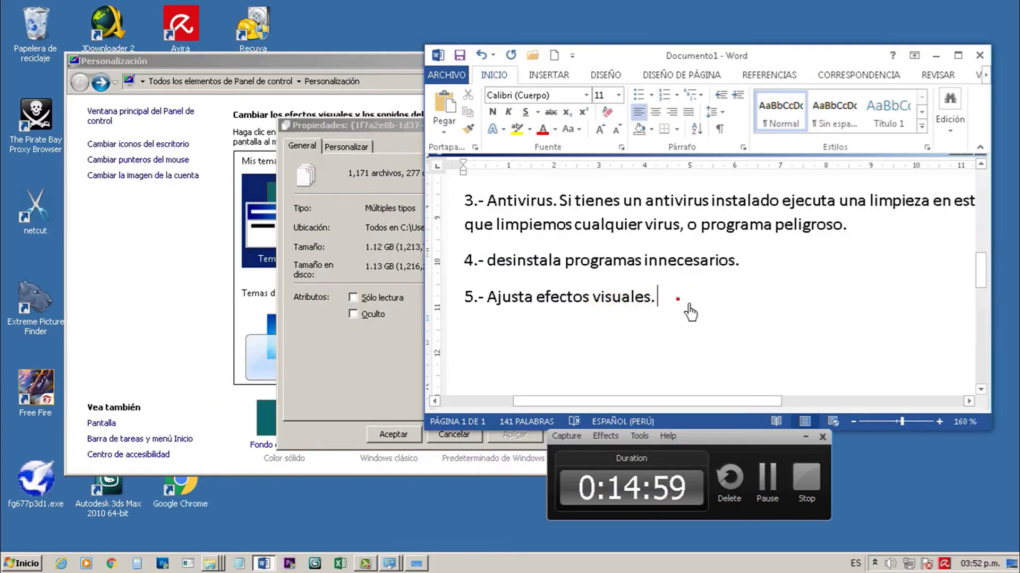
key(Return)
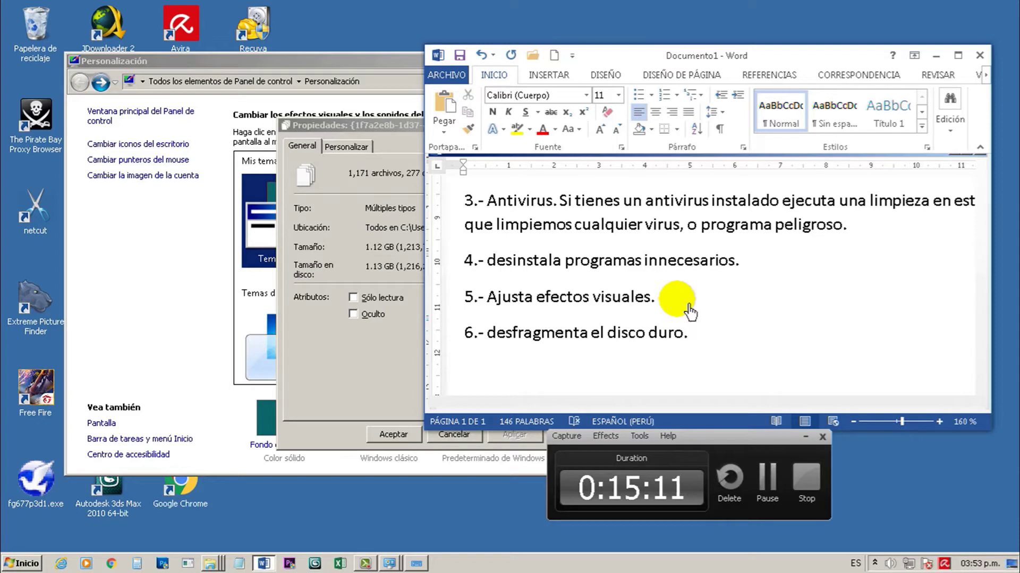
Step: Open the properties of Disco local (C:) from Equipo and move the on-screen keyboard clear of the dialog
right_click(37, 26)
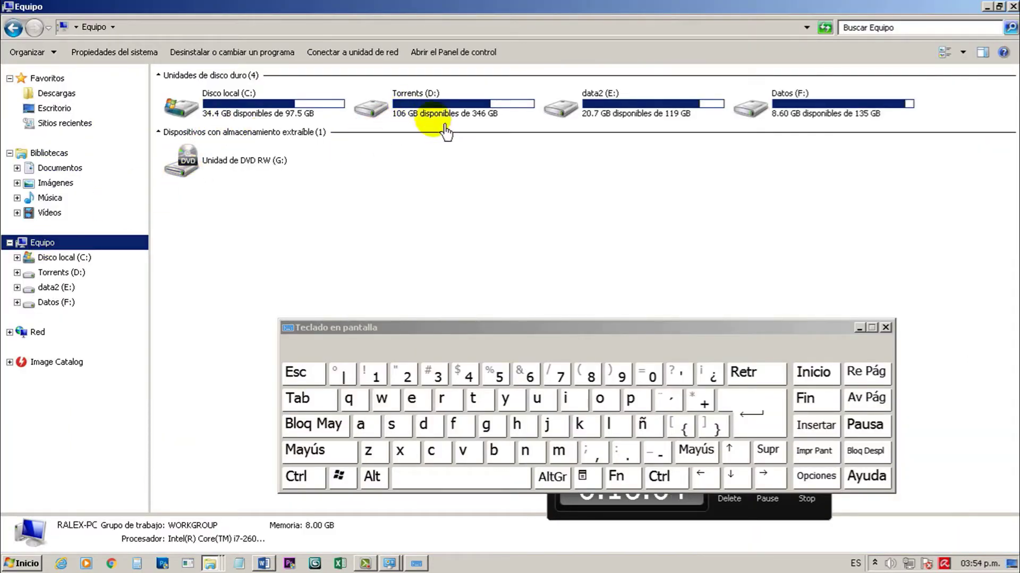
click(267, 101)
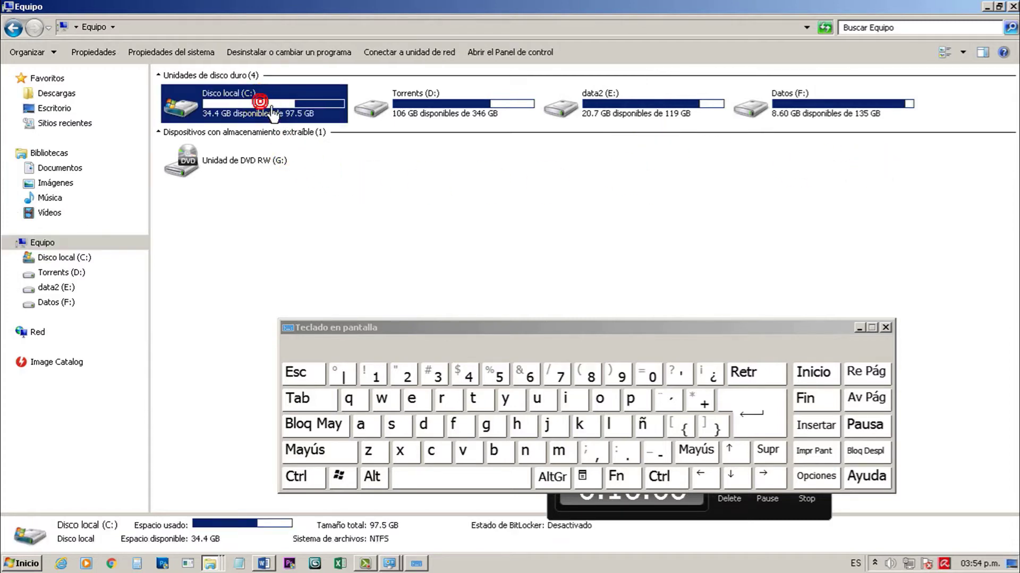
right_click(261, 101)
click(317, 349)
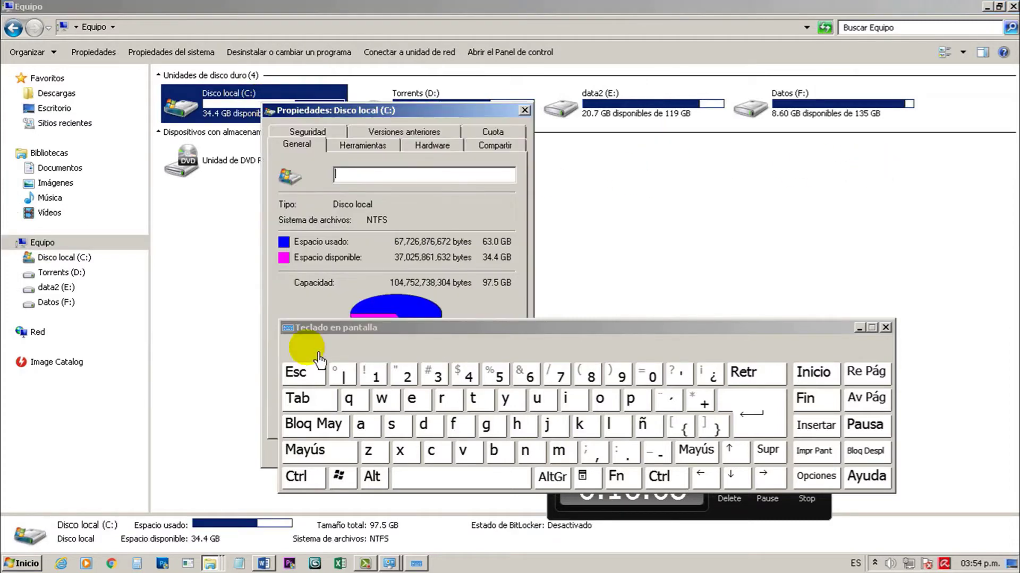
drag(409, 112, 320, 88)
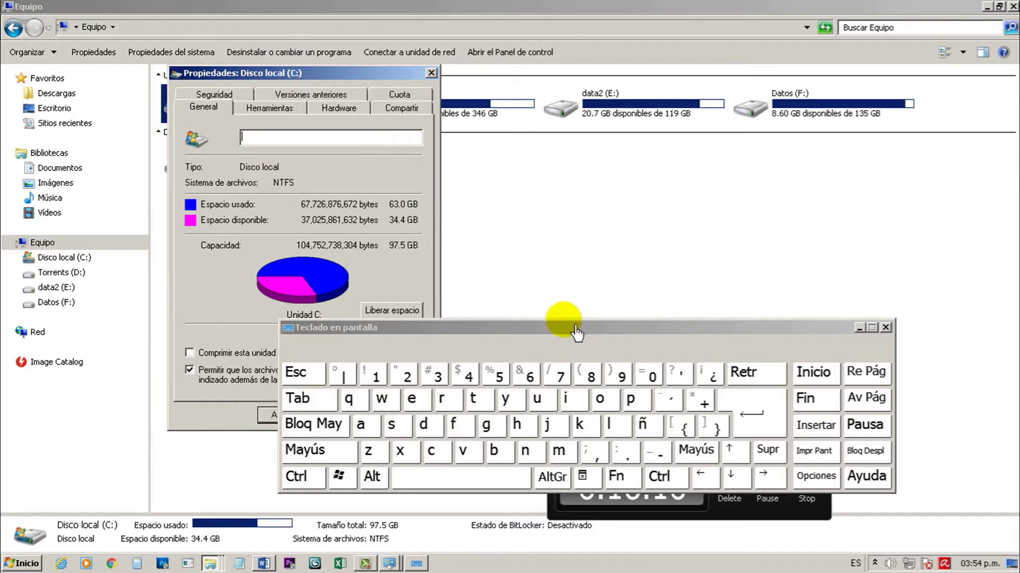
drag(580, 325, 828, 173)
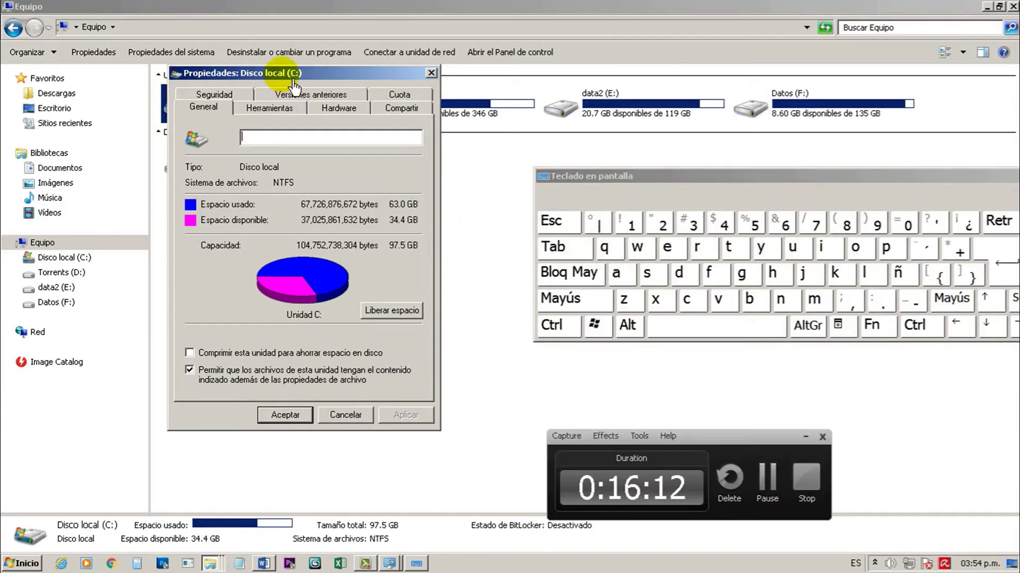
drag(296, 73, 362, 118)
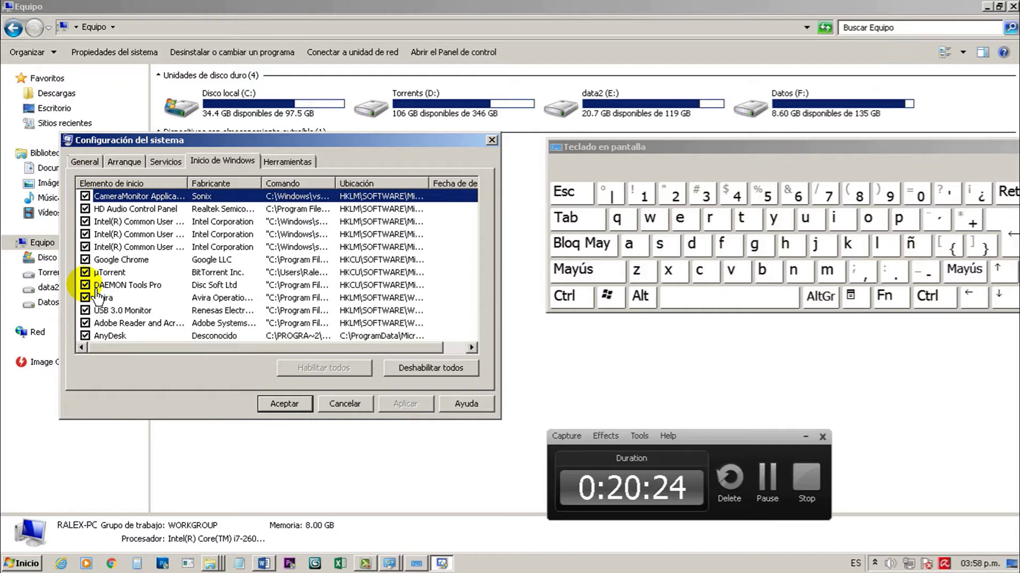
Step: Disable every Windows startup item except Avira in the system configuration, including µTorrent, Google Chrome and AnyDesk, and accept the changes
click(86, 285)
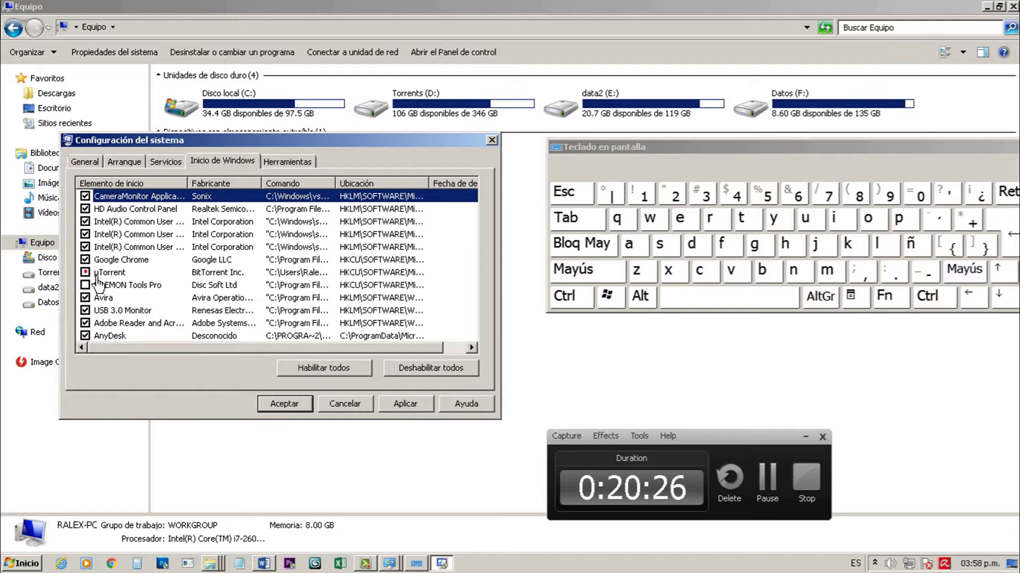
click(86, 247)
click(86, 234)
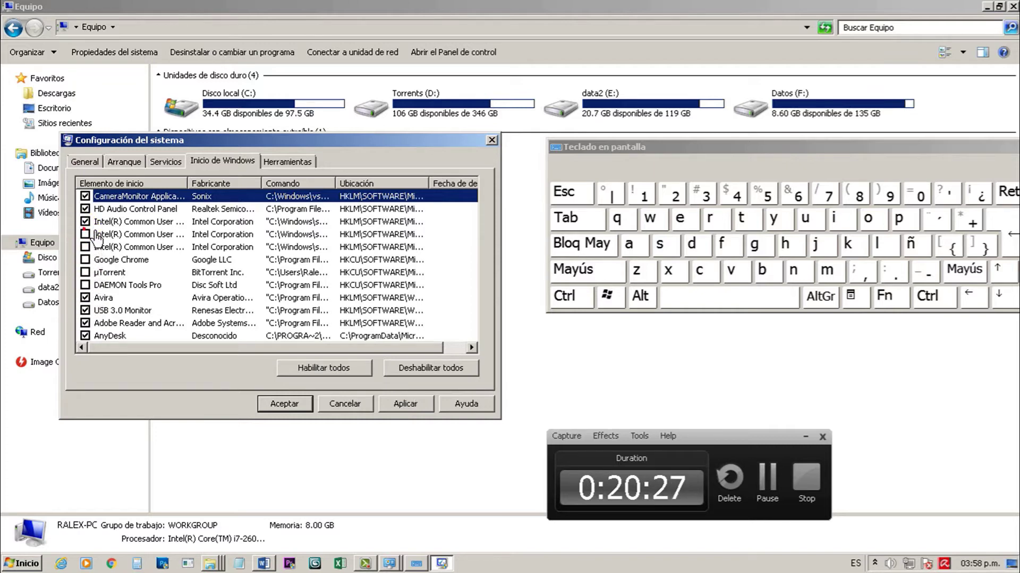
click(86, 221)
click(85, 209)
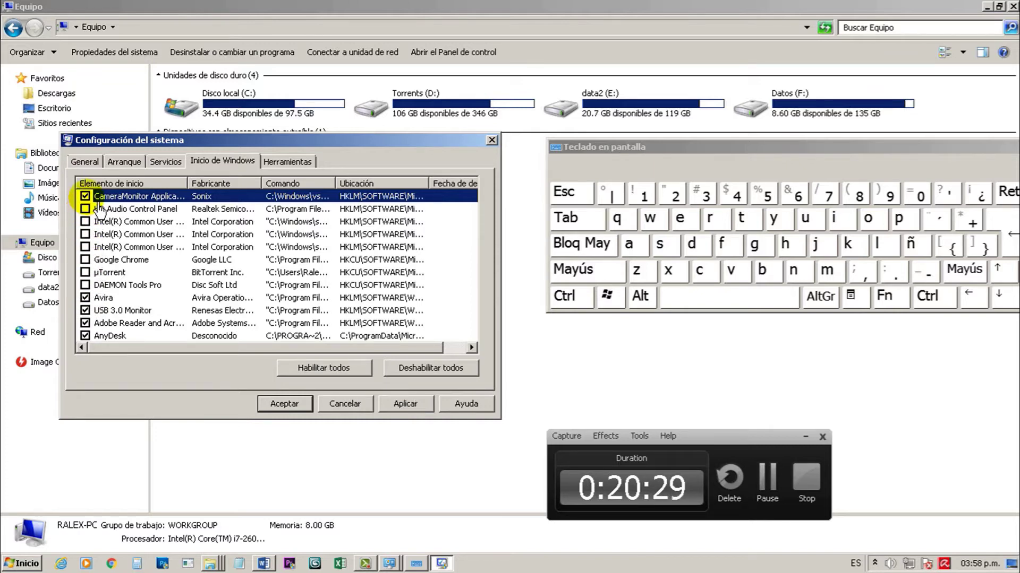
click(85, 196)
click(85, 335)
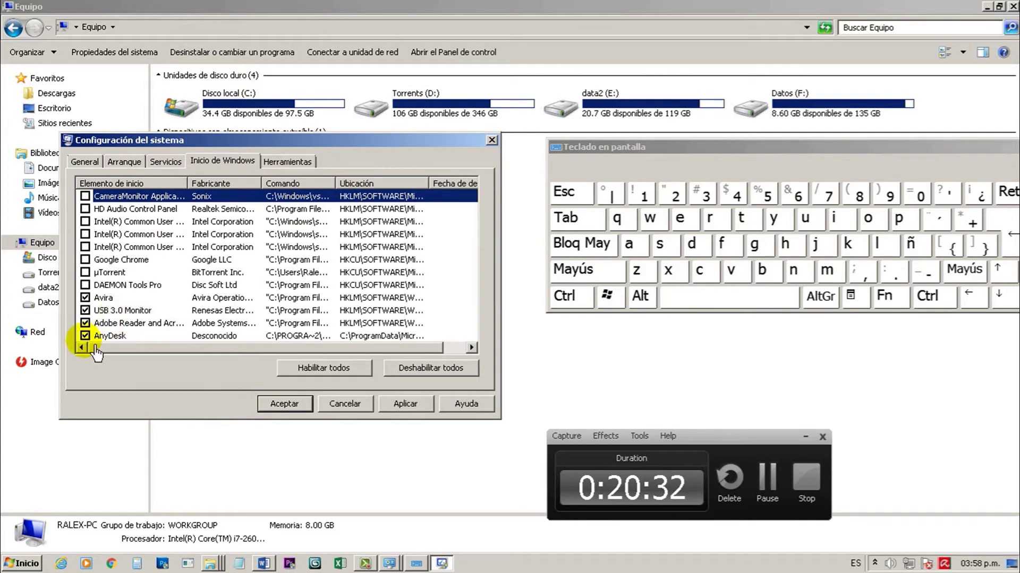
click(85, 323)
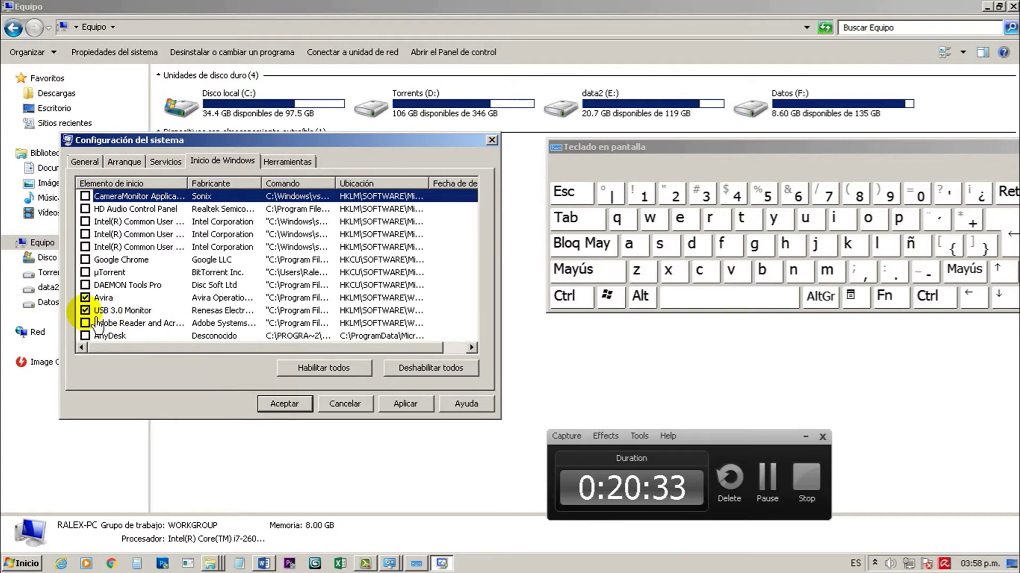
click(85, 310)
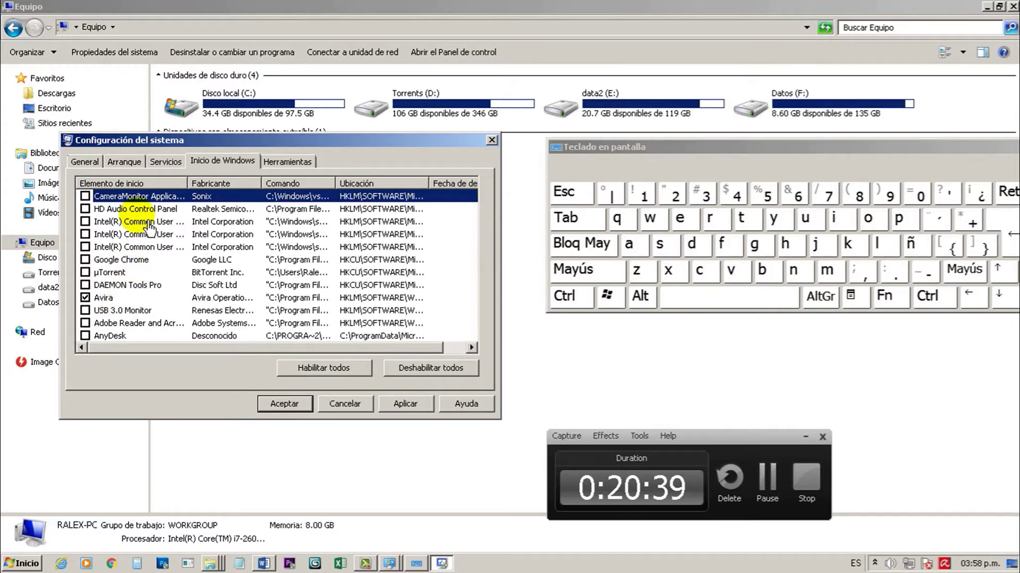
click(404, 367)
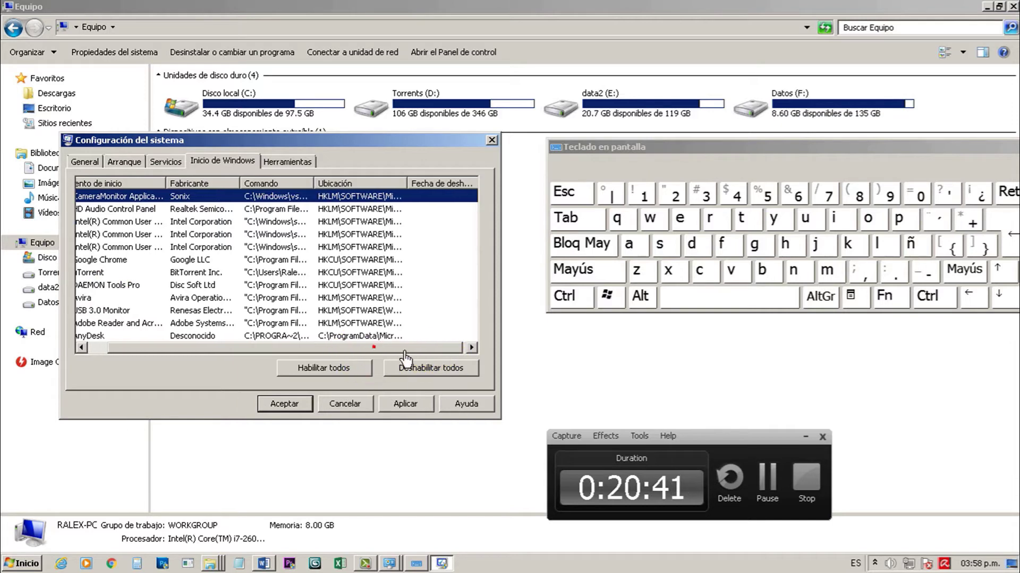
click(308, 405)
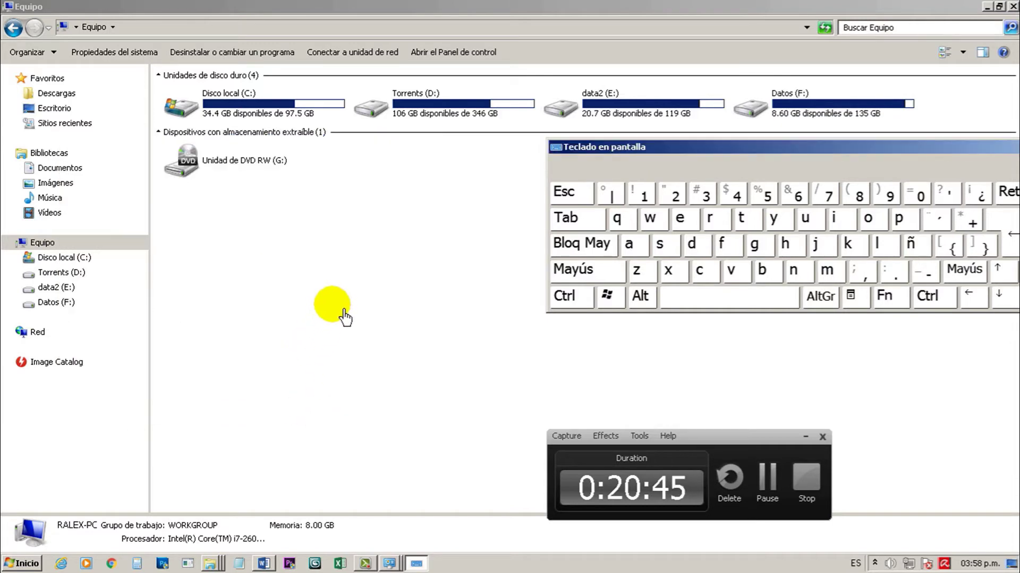
Step: Reopen the system configuration by running msconfig with the on-screen keyboard and check the Windows startup items
click(348, 308)
click(608, 293)
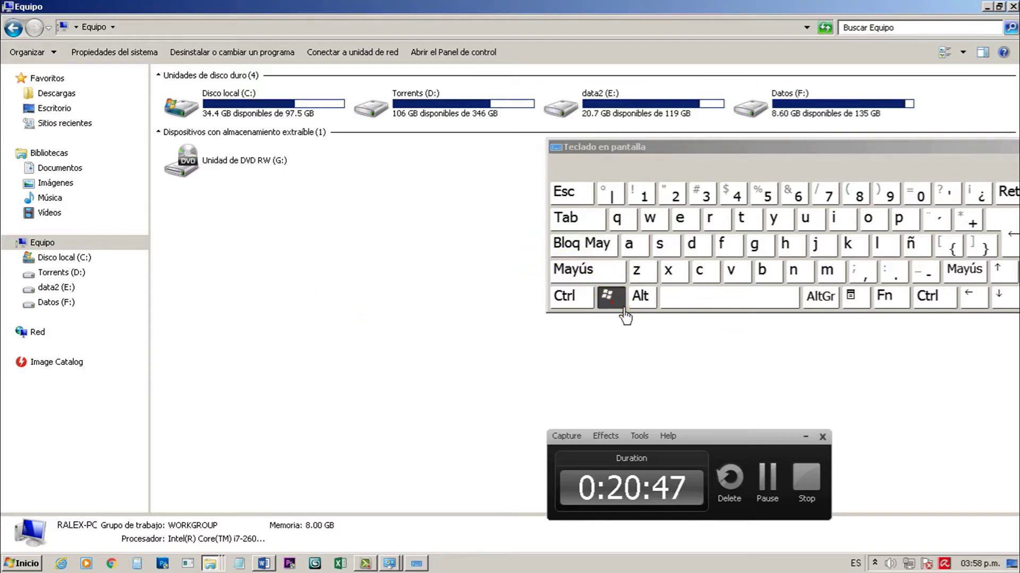
click(712, 220)
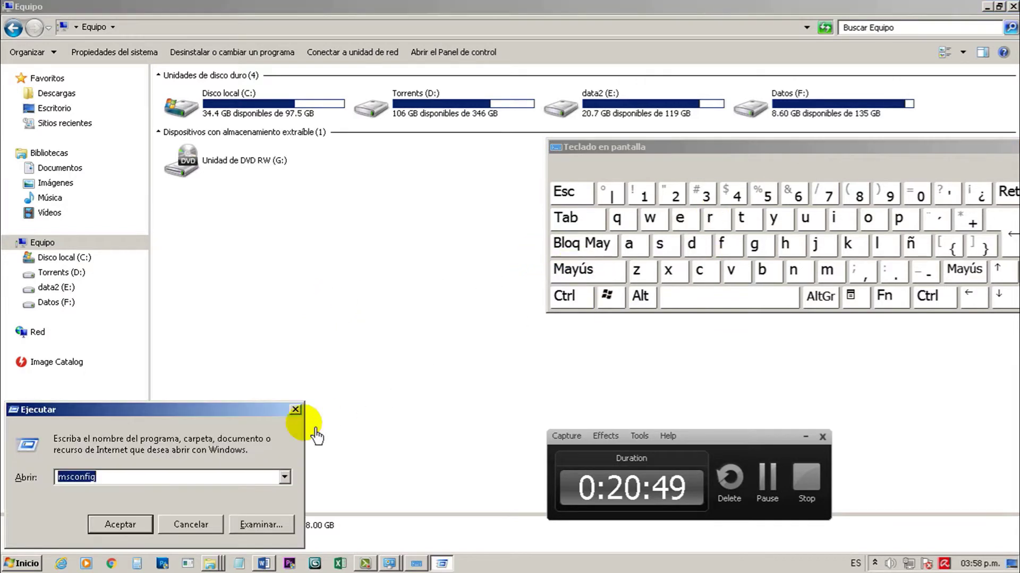
click(128, 519)
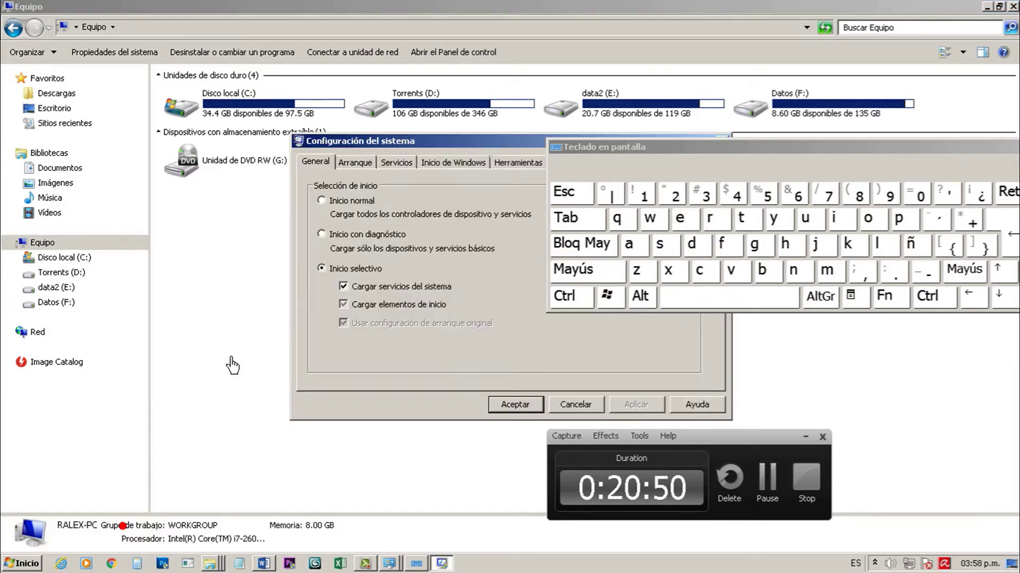
click(517, 162)
click(478, 163)
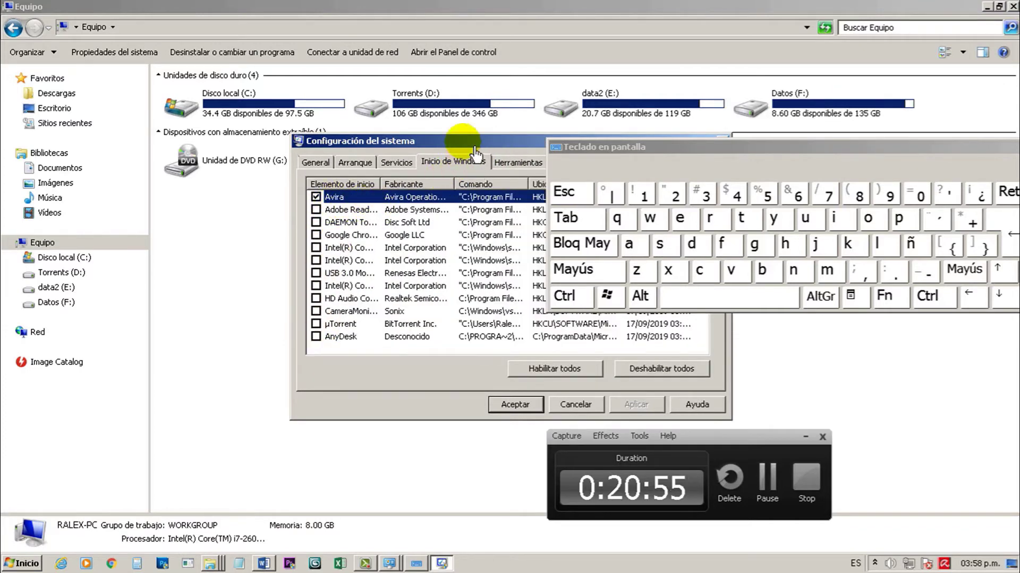
drag(464, 140, 301, 151)
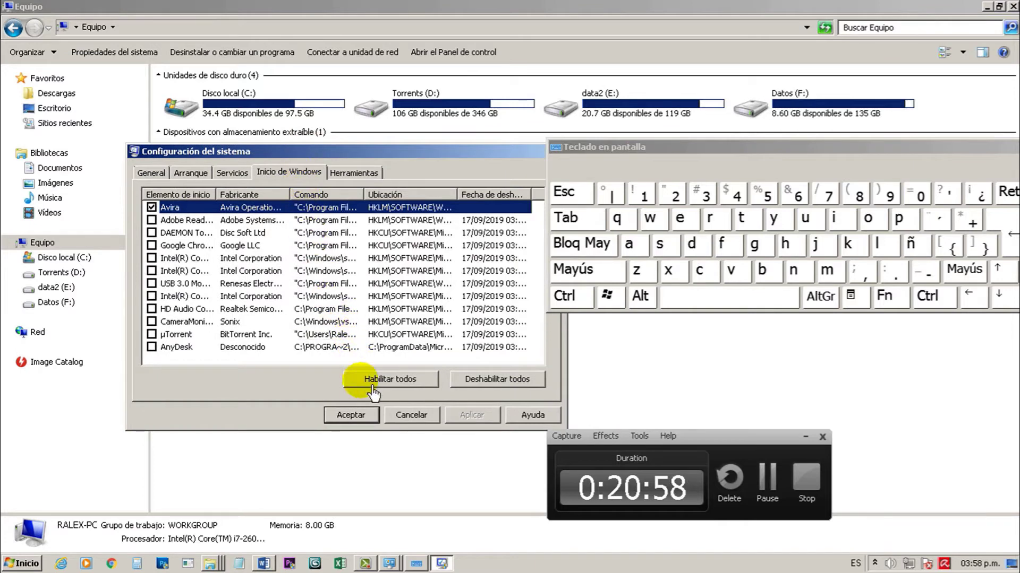
Step: Set the number of processors to 8 in the advanced boot options for Windows 7 and accept the configuration
click(191, 172)
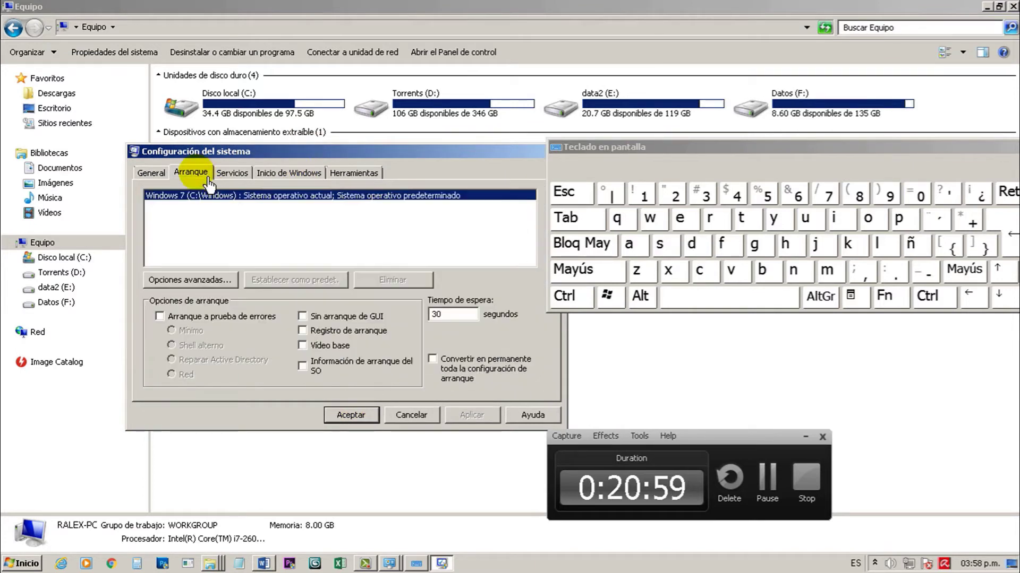
click(230, 287)
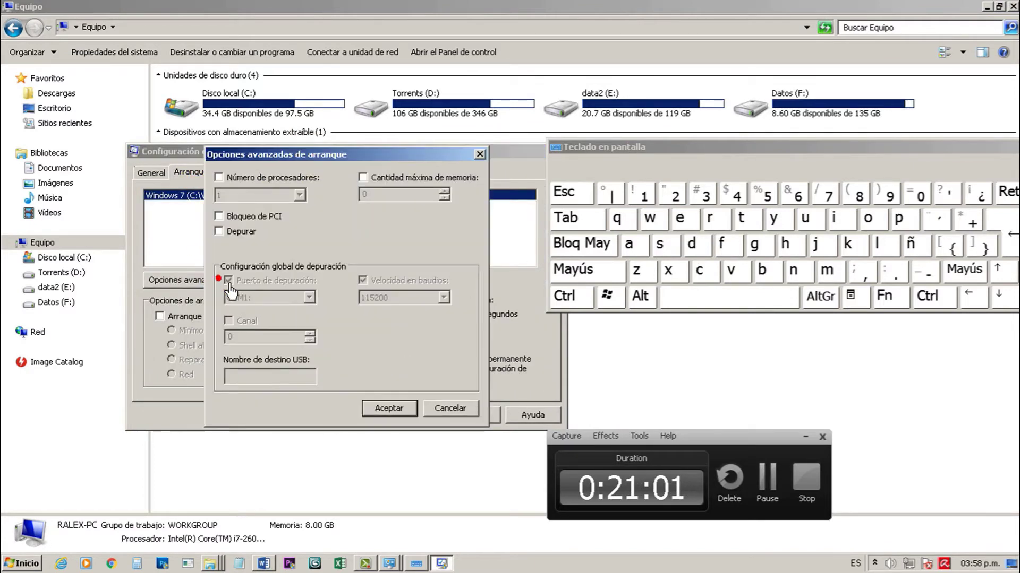
click(218, 178)
click(257, 196)
drag(257, 200, 271, 280)
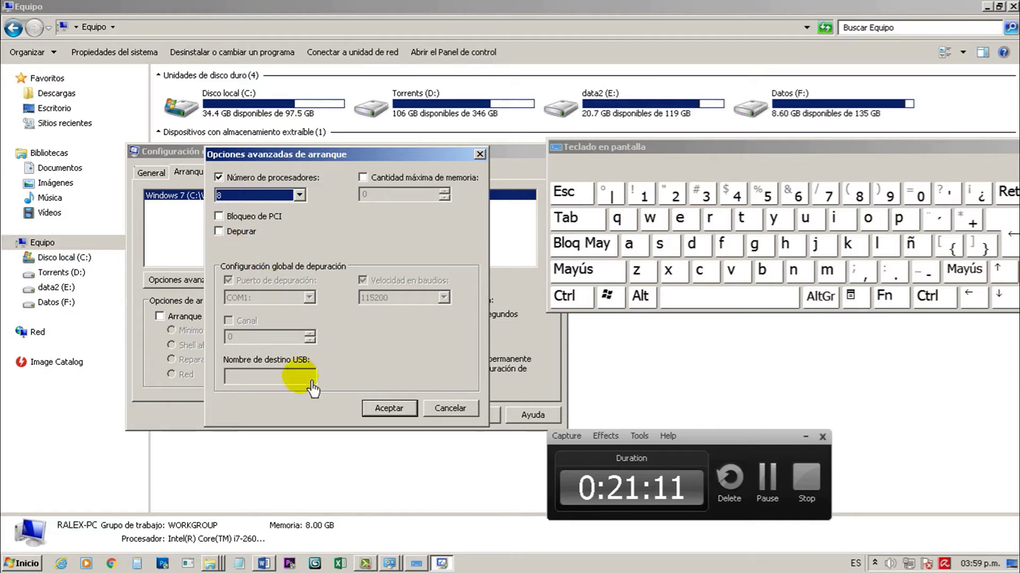
click(393, 418)
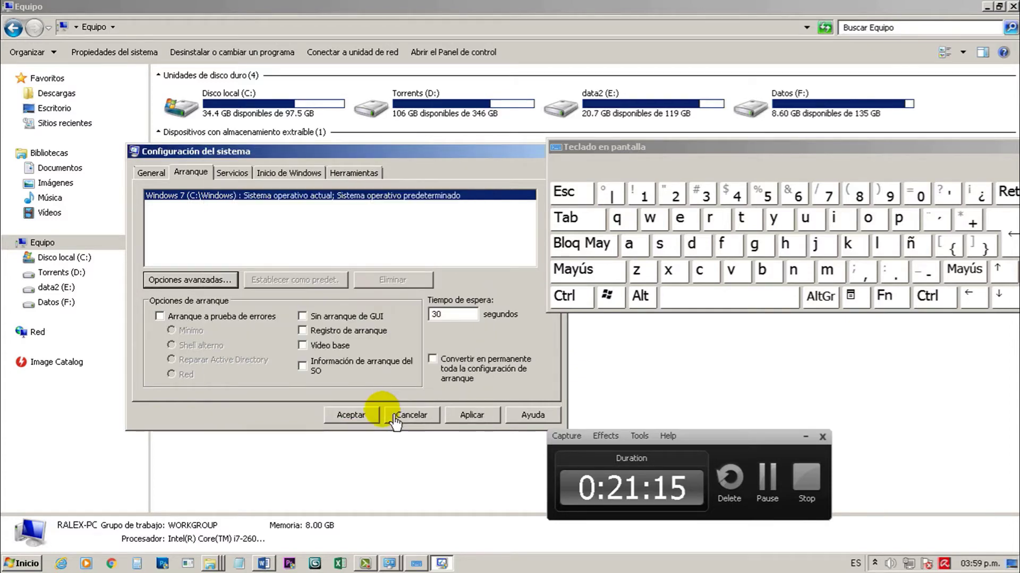
click(357, 422)
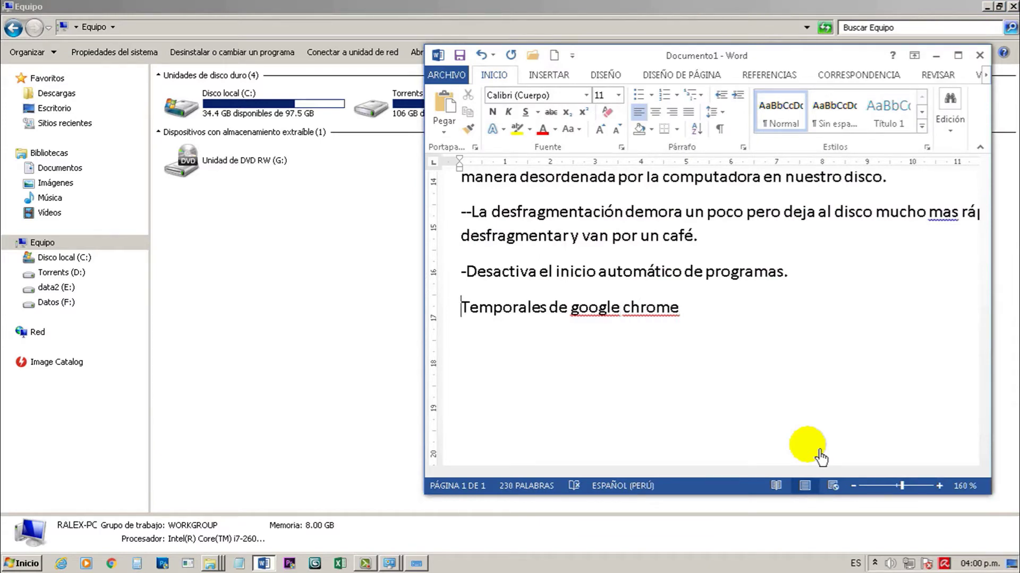
Step: Prefix the Word line "Temporales de google chrome" with a dash and open Google Chrome
text(-)
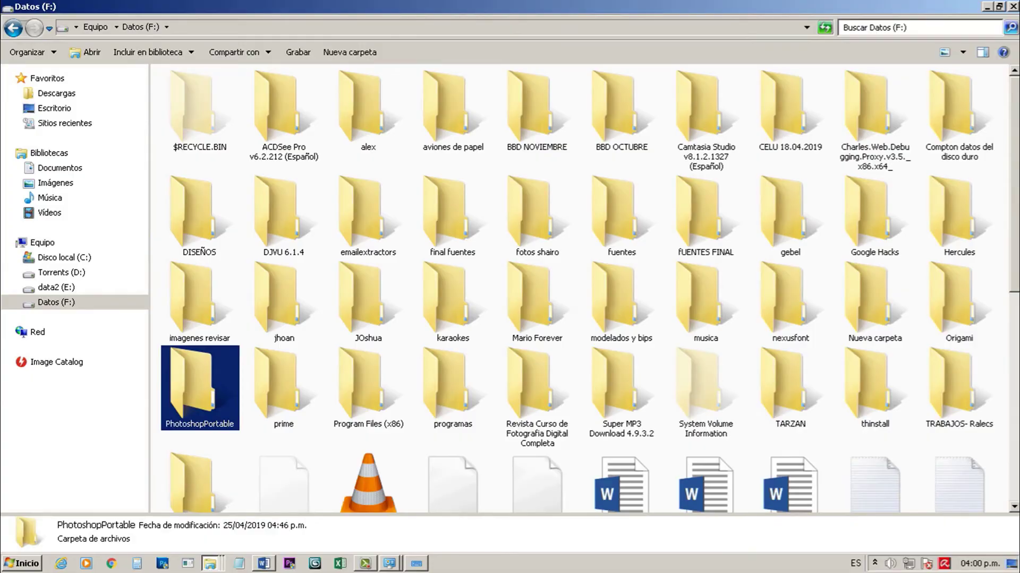
key(super+d)
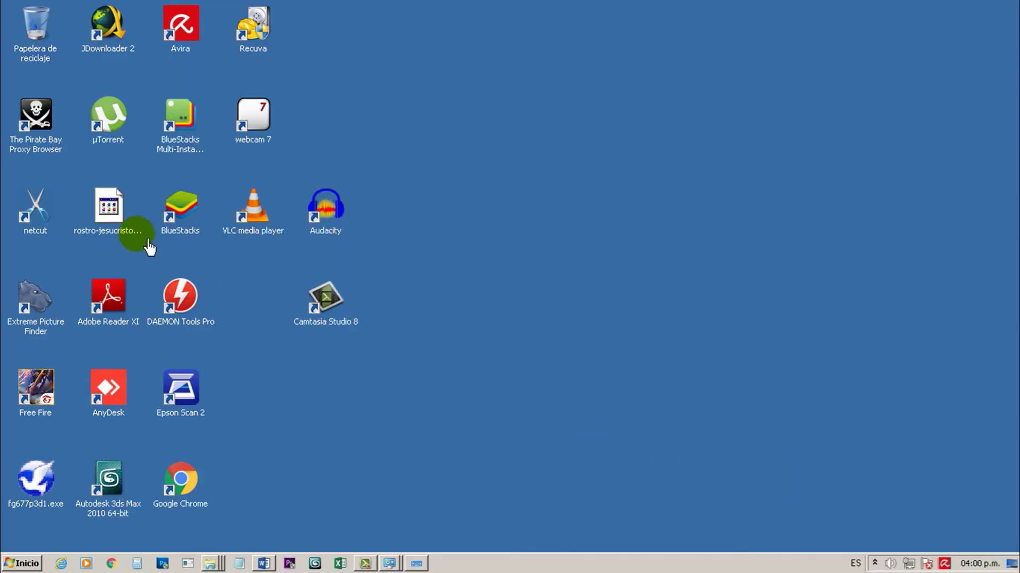
mouse_move(151, 246)
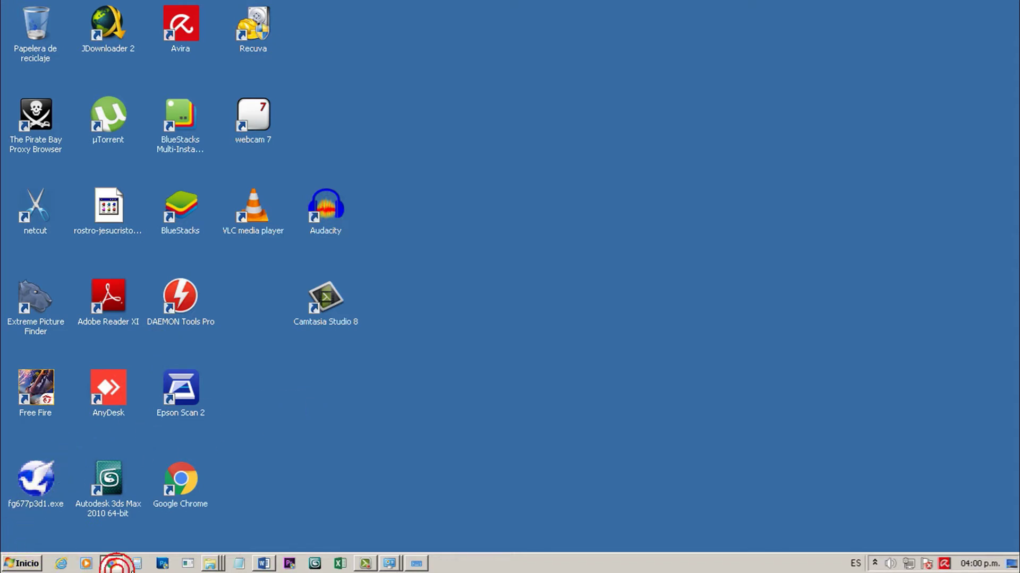
click(113, 564)
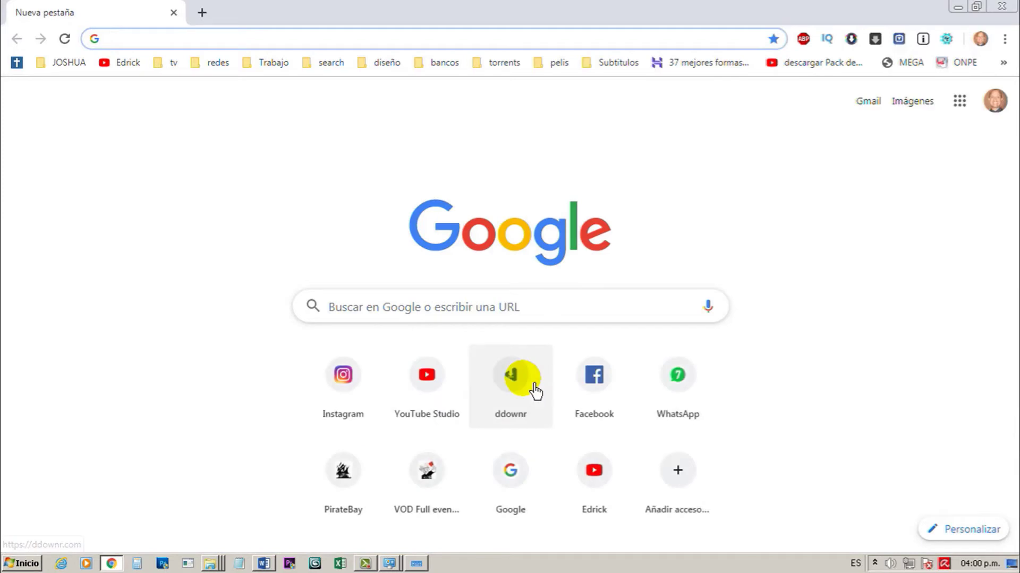
Step: Open Chrome's full browsing history and go from there to Borrar datos de navegación
click(1004, 39)
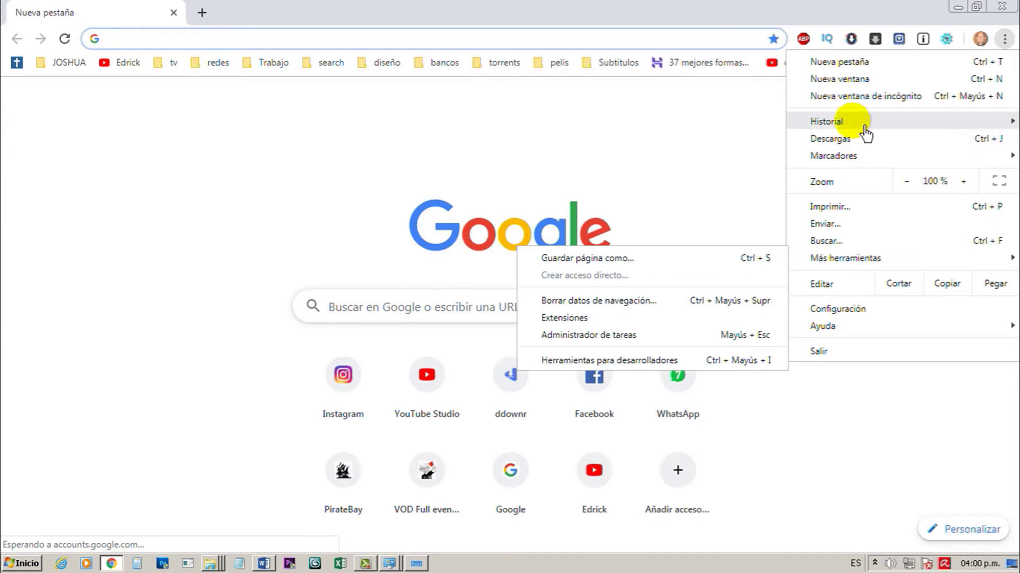
mouse_move(865, 133)
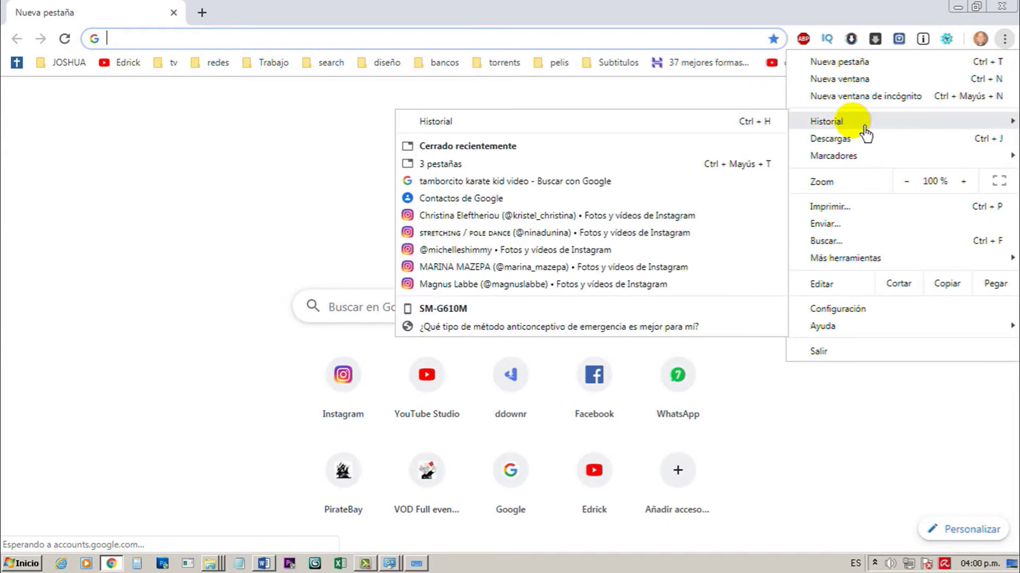
click(630, 133)
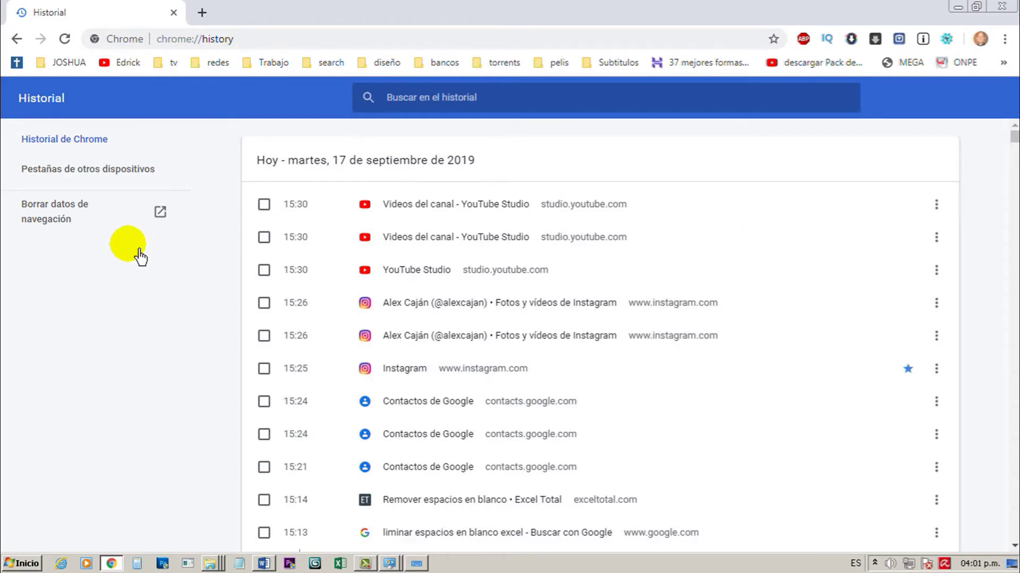
click(60, 216)
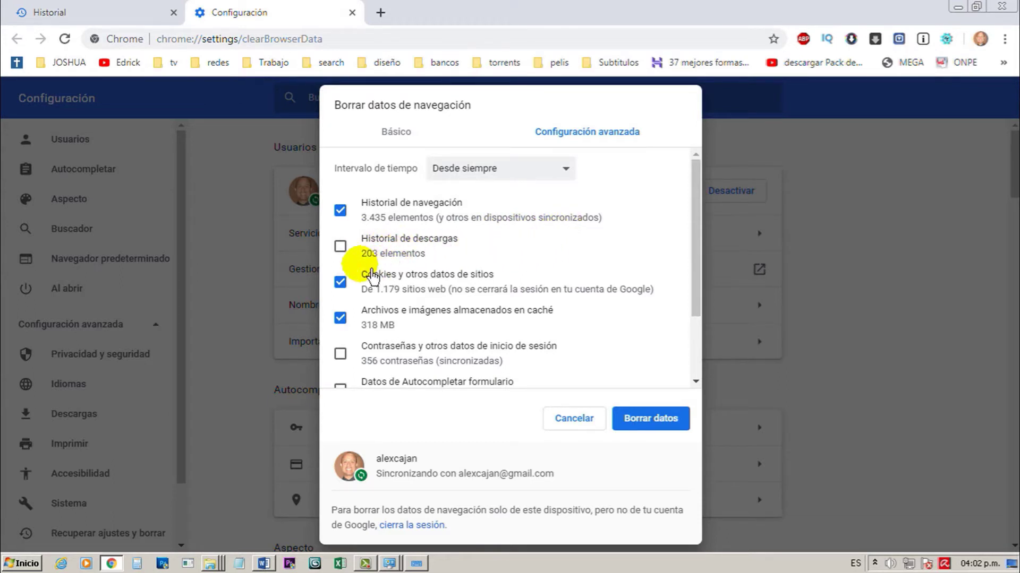
Step: Include Historial de descargas among the advanced deletion items for the Desde siempre interval and clear the browsing data
click(341, 248)
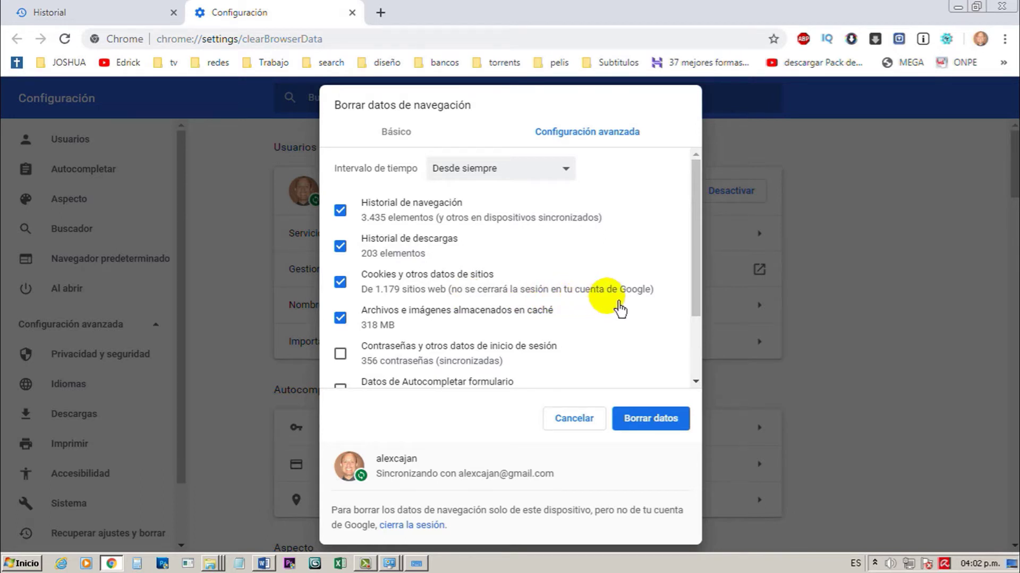
drag(707, 287, 710, 353)
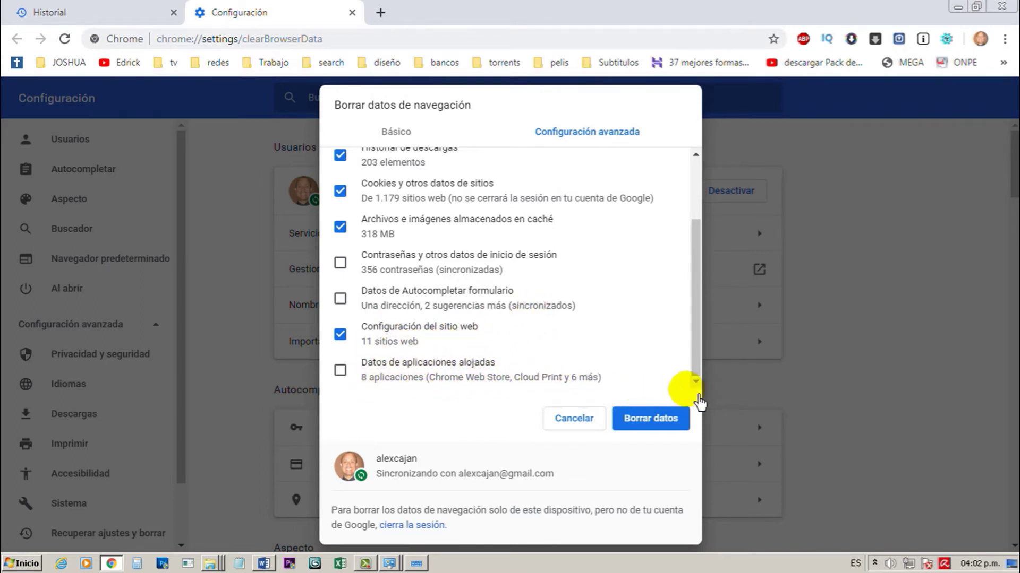
click(690, 360)
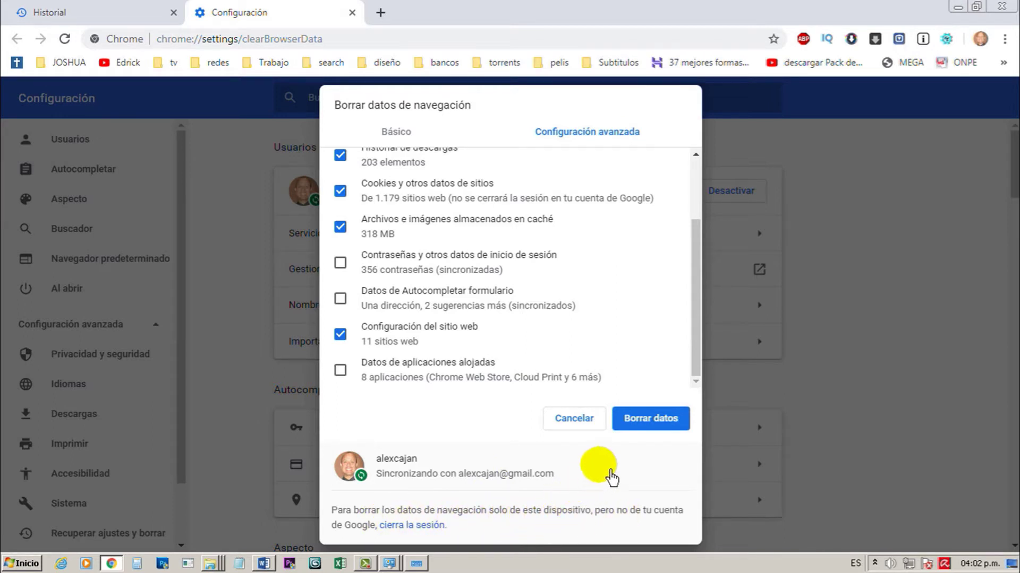
click(654, 428)
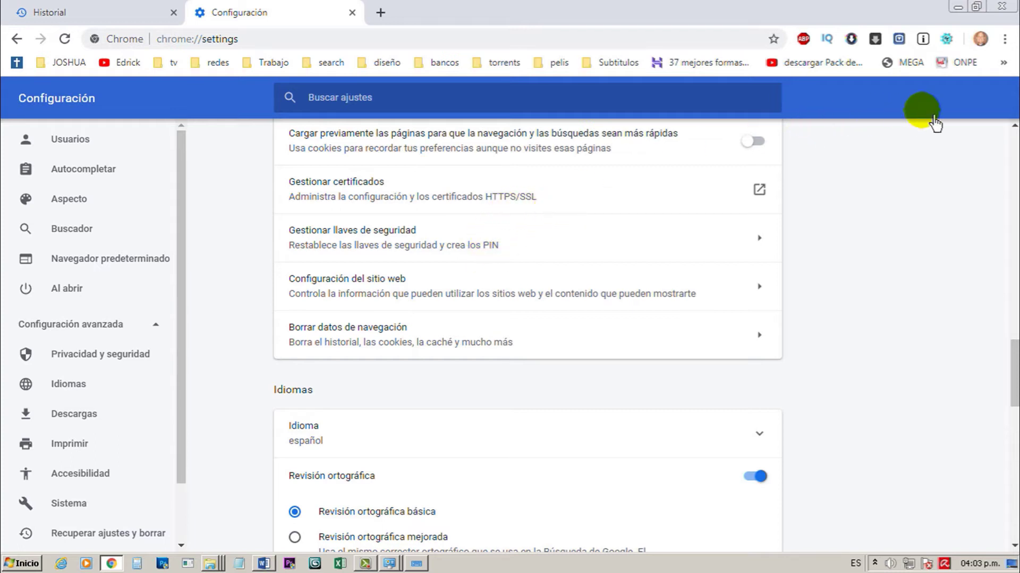
Step: Open Chrome's history again to check the browsing entries after the deletion
click(1005, 38)
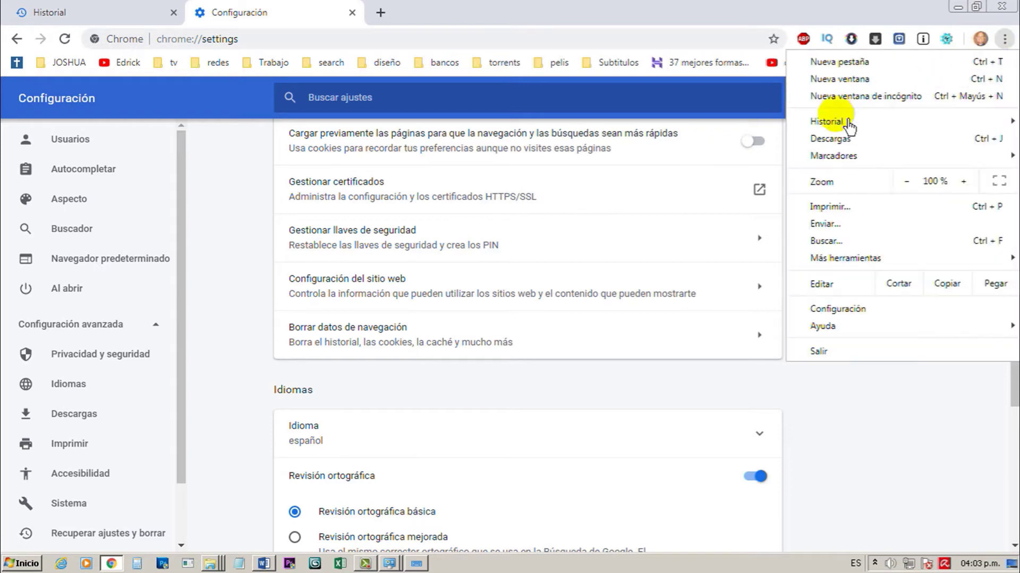
mouse_move(838, 126)
click(688, 137)
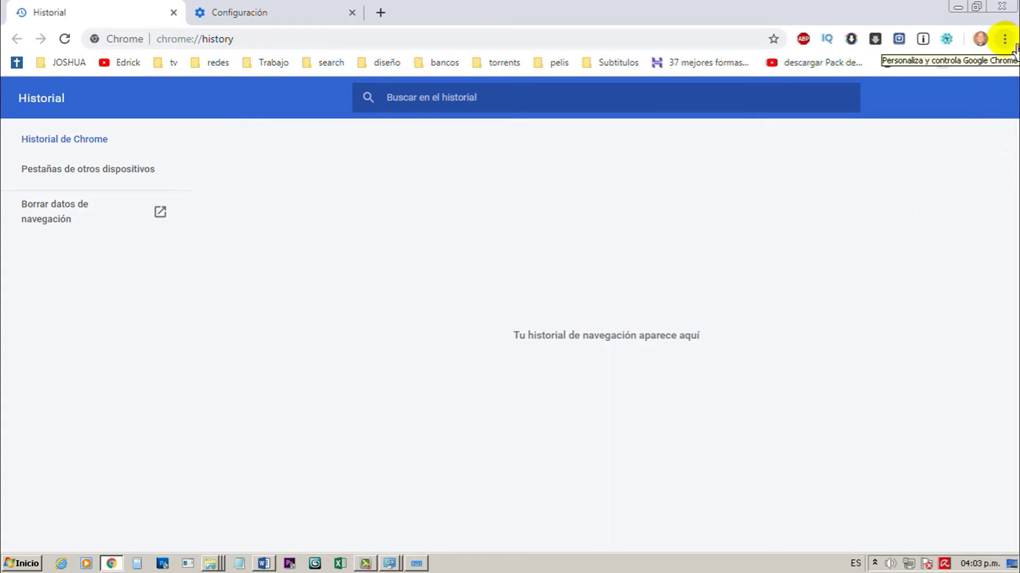
Step: Switch to Word and add the note "***quitar extensiones de google chrome que no usamos. Vamos a ver los programas que se están ejecutando: con ctrl+shift+esc"
key(alt+Tab)
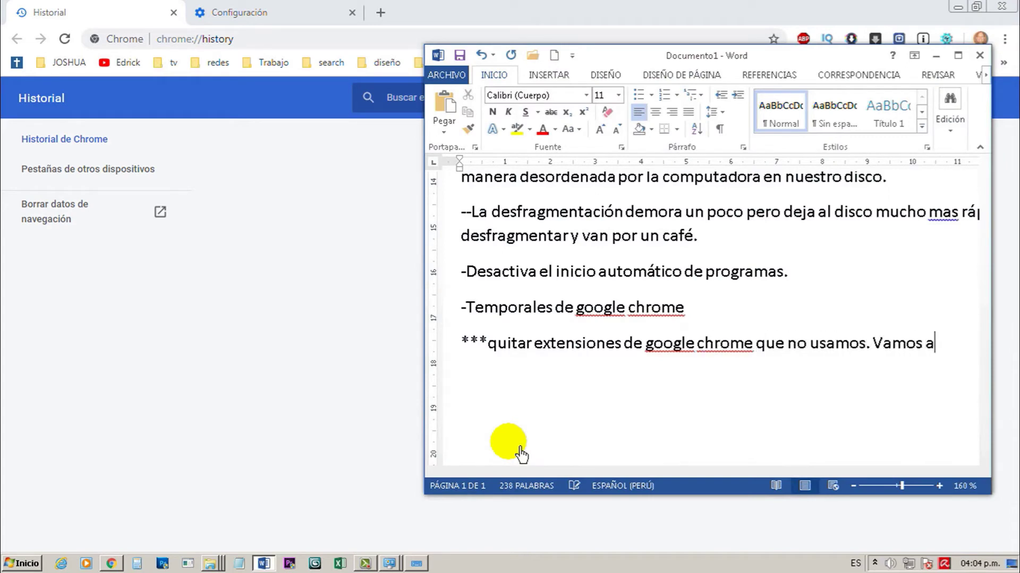
text(los programas que s)
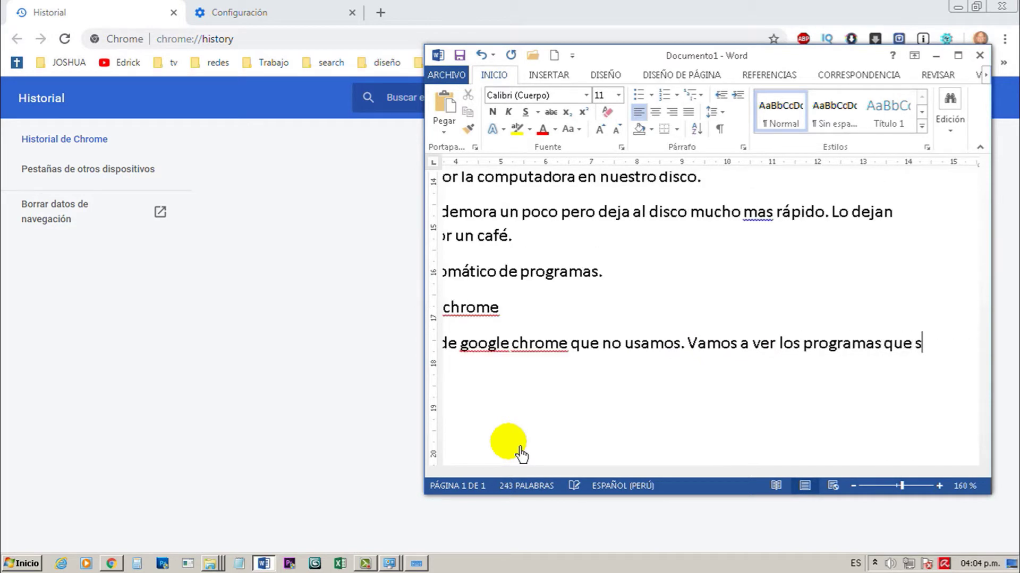
text(e están ejec)
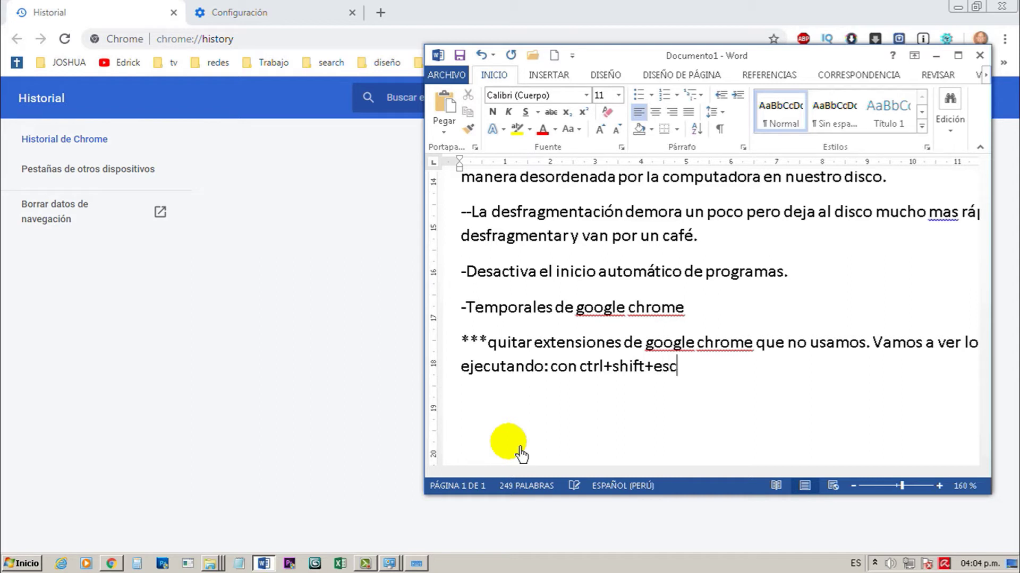
Step: Bring up the on-screen keyboard and use it to enter Ctrl+Mayús+Esc to open the Windows Task Manager
key(alt+Tab)
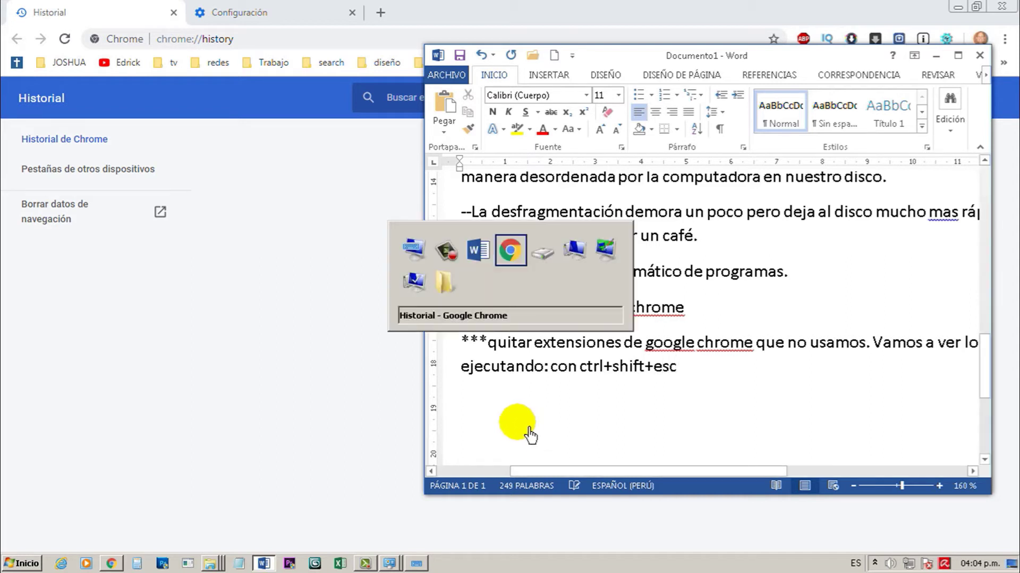
key(alt+Tab)
key(alt+Tab)
key(alt+Tab)
key(alt+Tab)
key(alt+Tab)
key(alt+Tab)
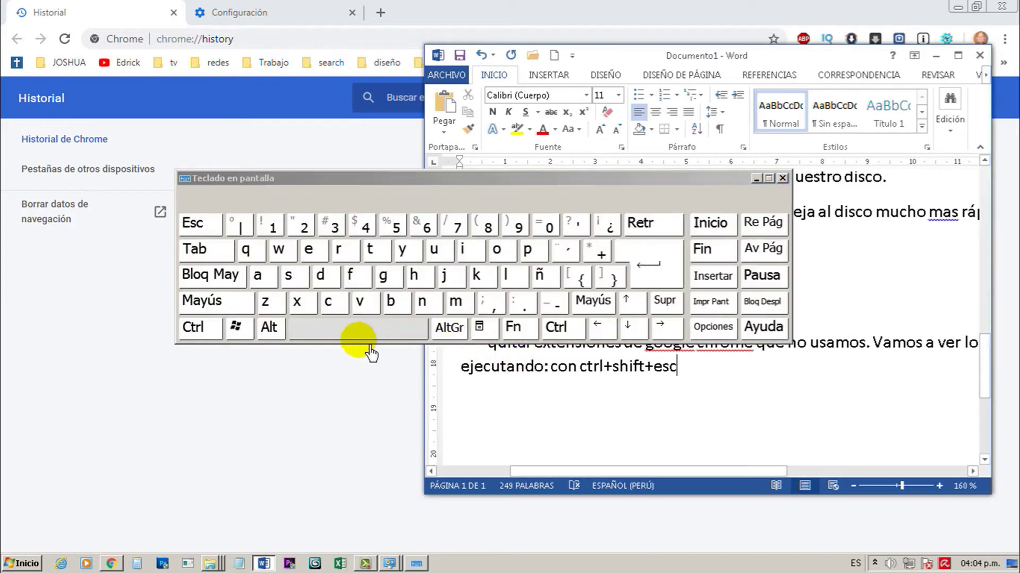
click(211, 328)
click(215, 301)
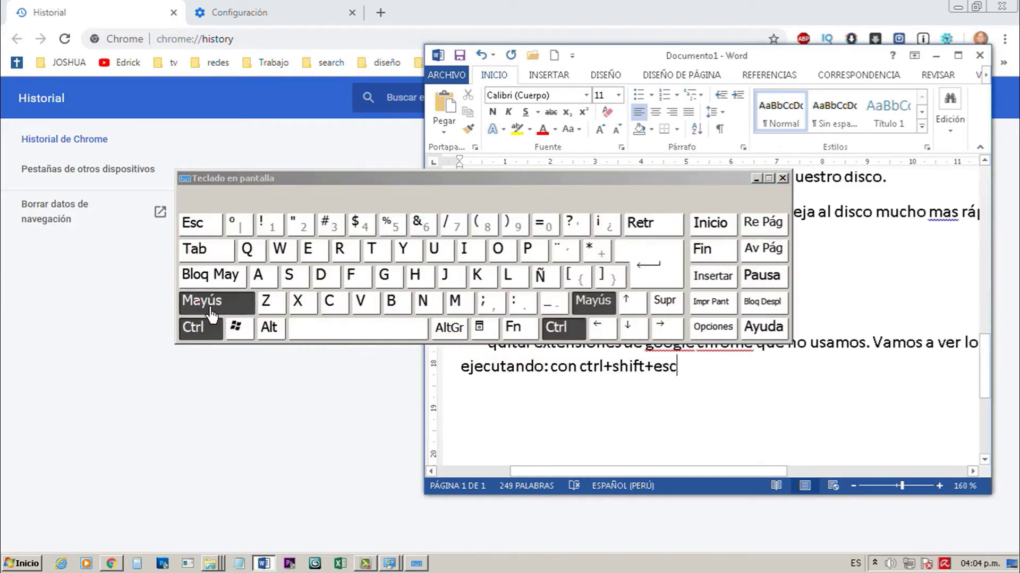
click(202, 224)
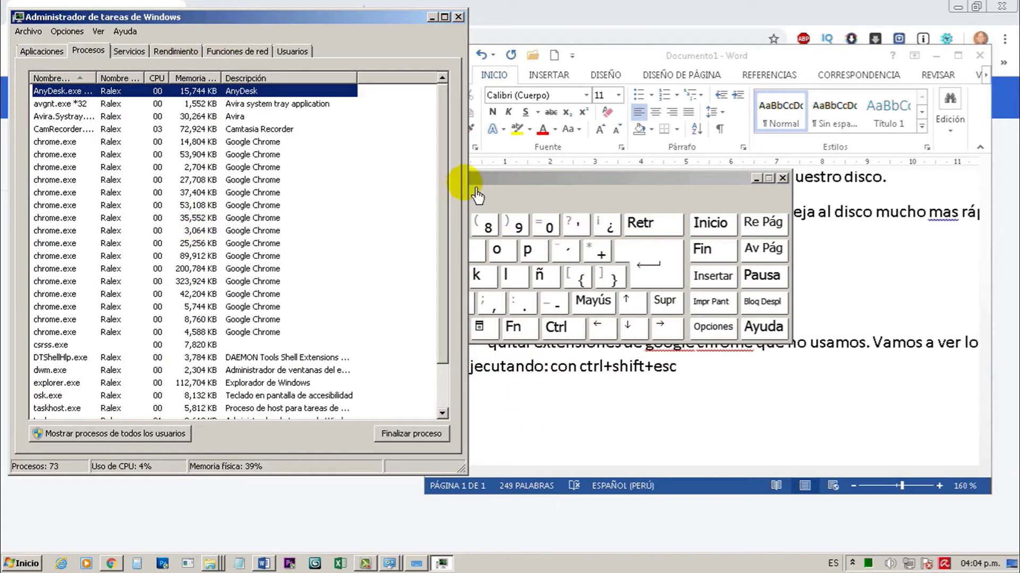
Step: Move the on-screen keyboard clear of the Task Manager, mark its Ctrl and Mayús keys again and minimize it
drag(470, 179, 839, 184)
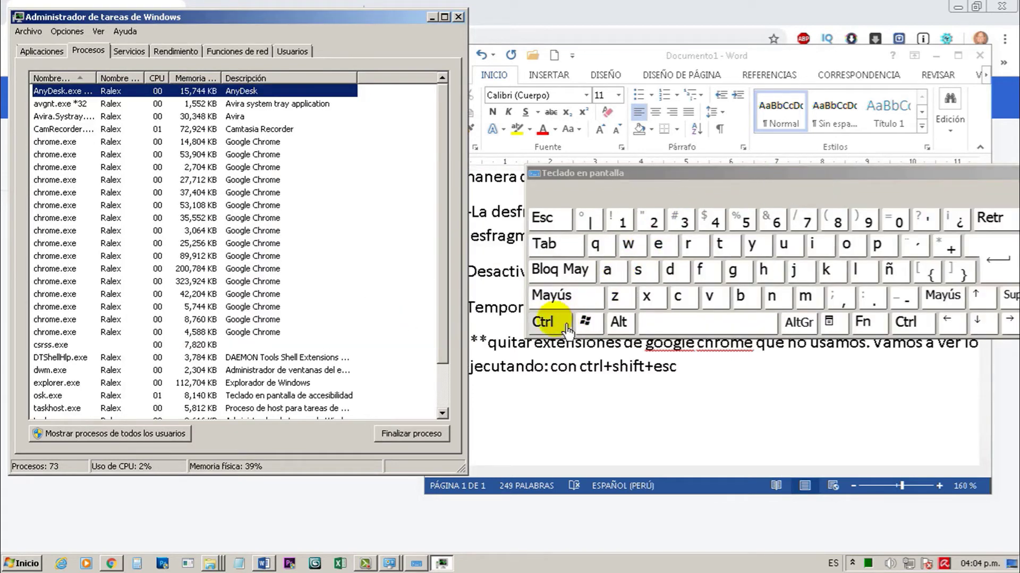
click(547, 322)
click(552, 296)
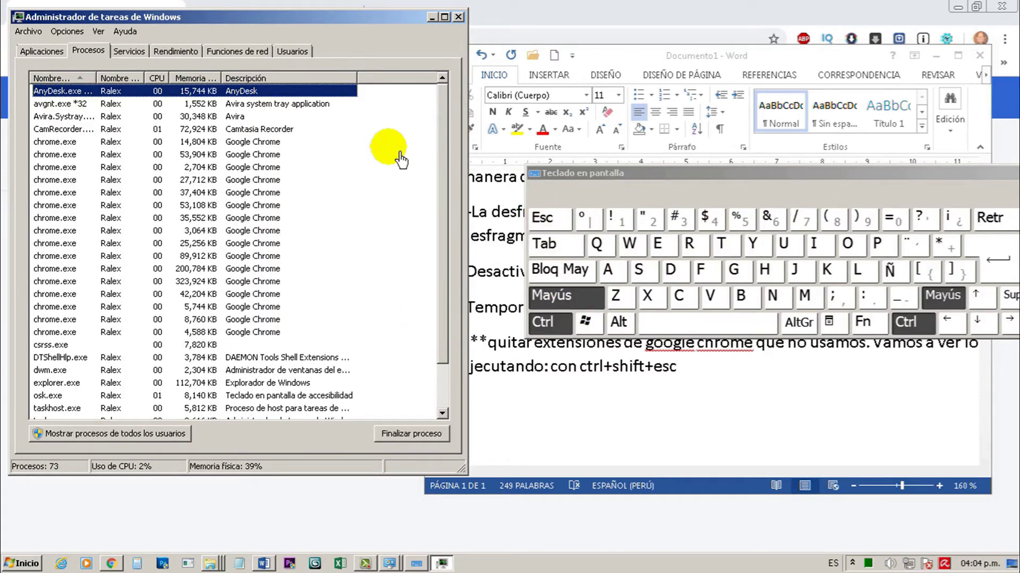
click(690, 173)
drag(700, 184, 450, 183)
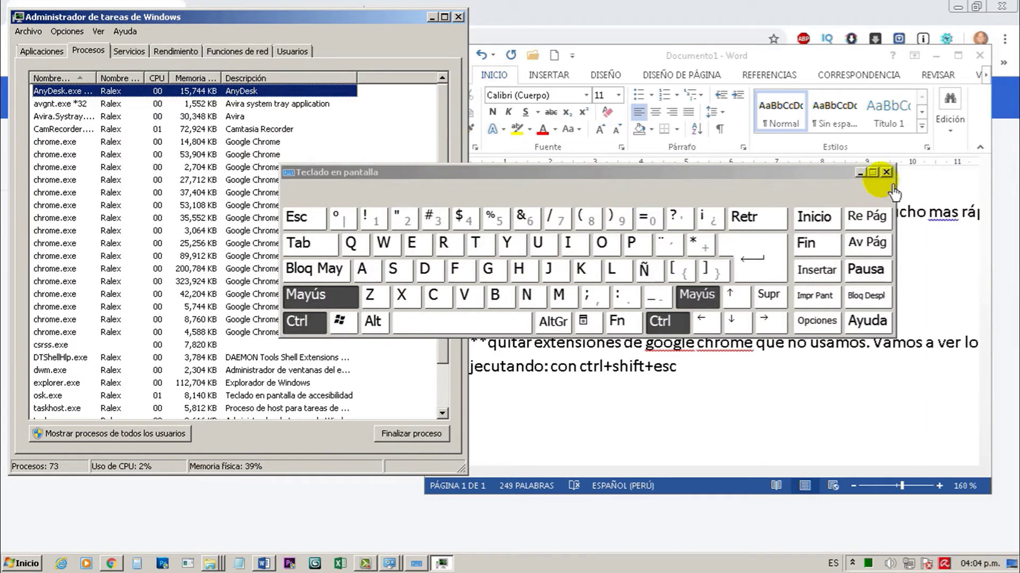
click(863, 171)
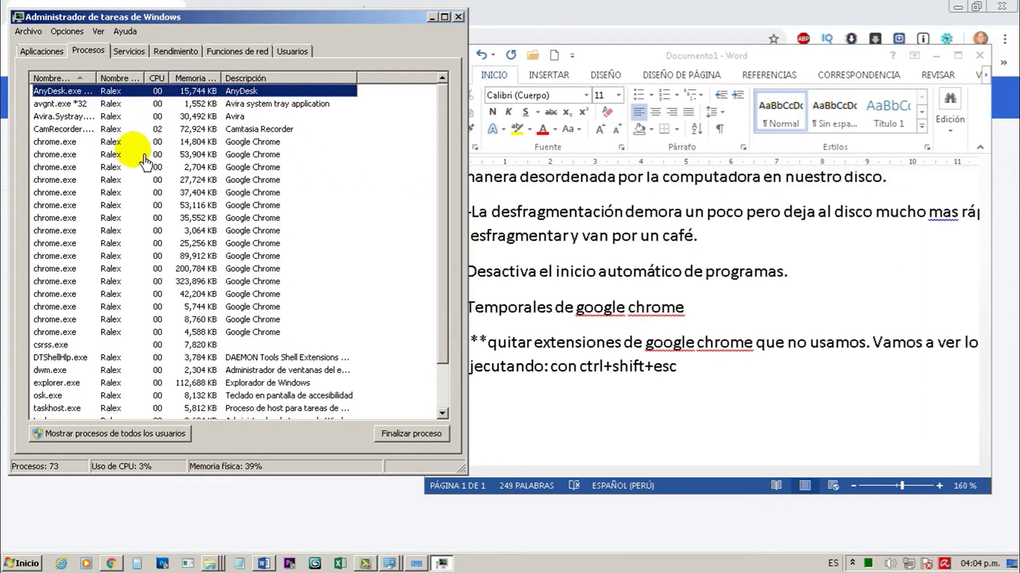
Step: Examine the Google Chrome processes and their individual memory use in the Task Manager's process list
click(249, 144)
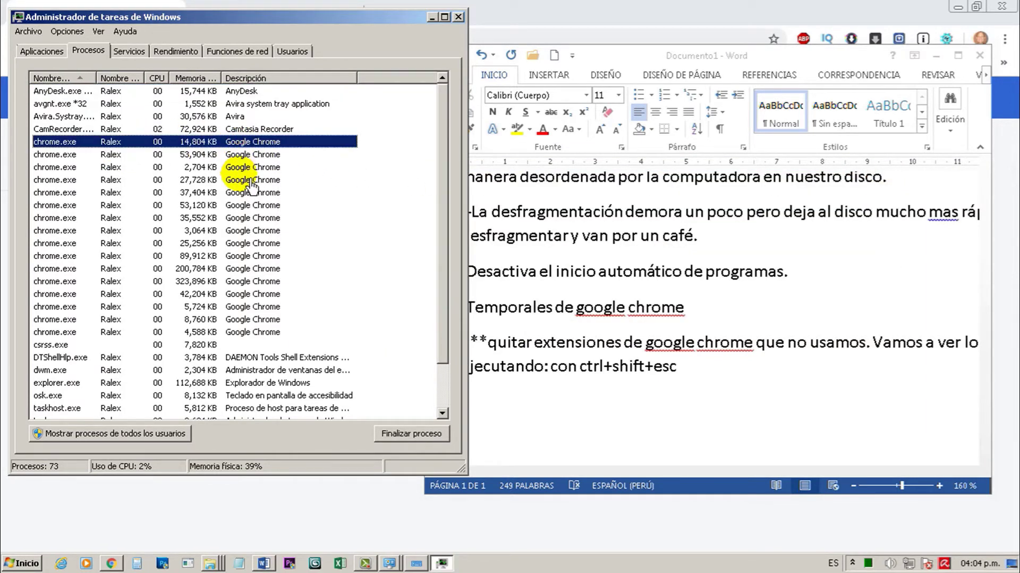
click(240, 332)
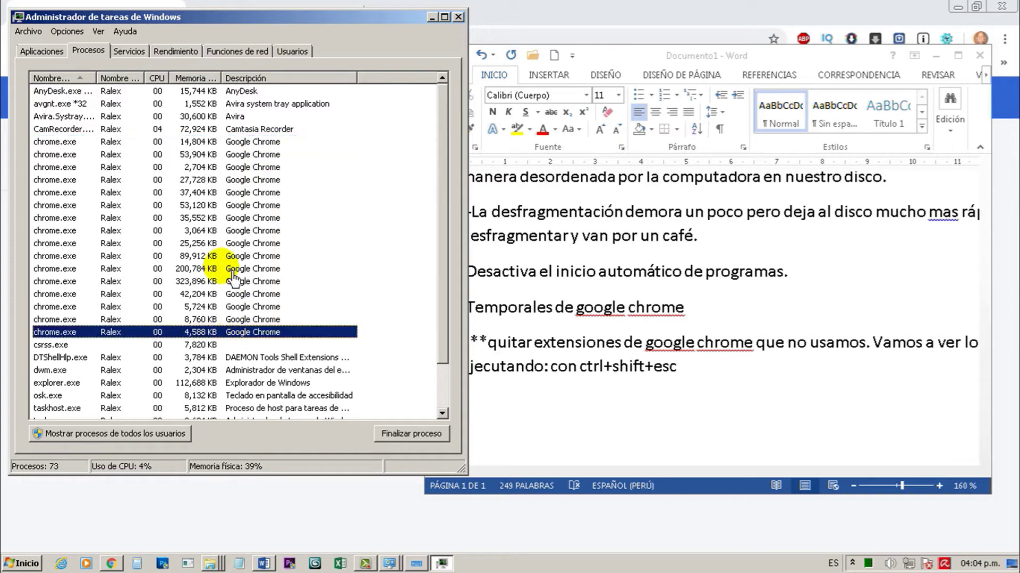
click(120, 147)
click(121, 155)
click(123, 168)
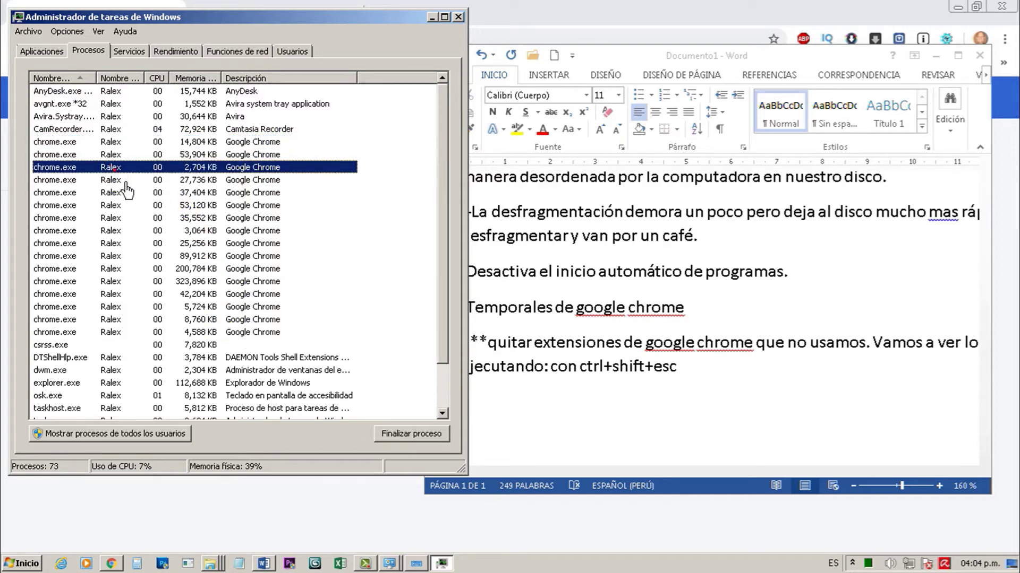
click(124, 180)
click(115, 192)
click(125, 207)
click(128, 219)
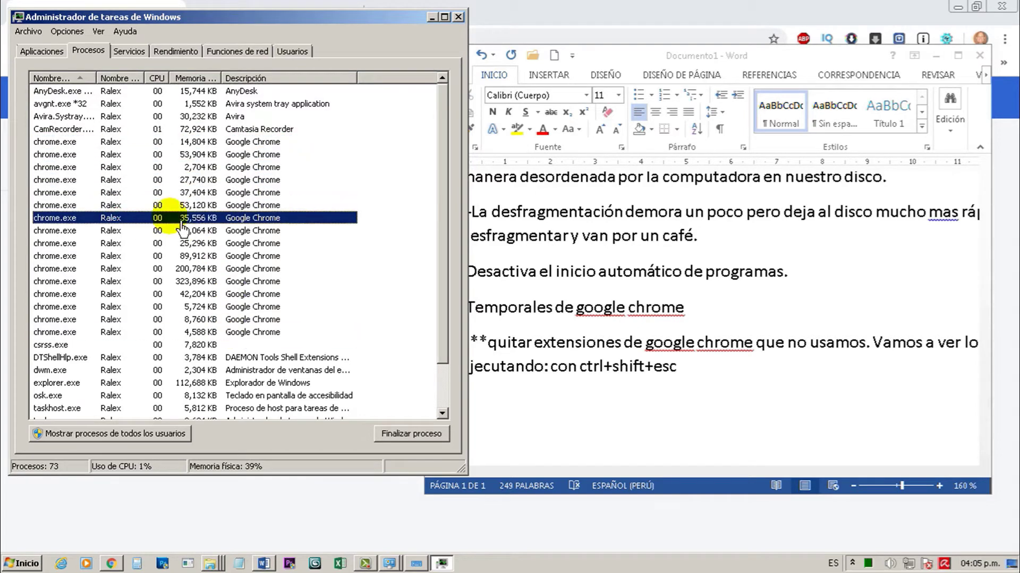
click(179, 269)
click(194, 282)
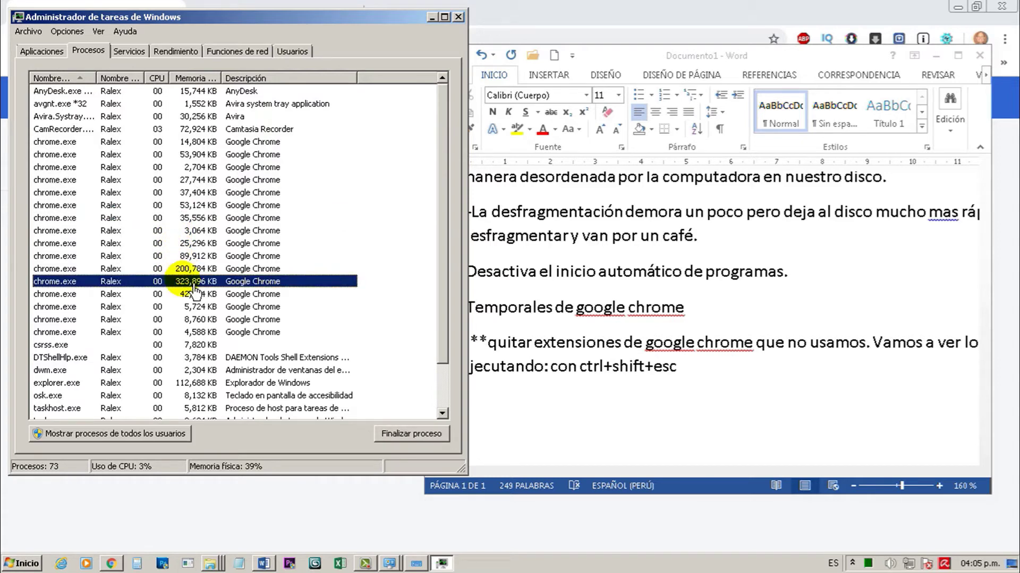
click(186, 269)
click(194, 155)
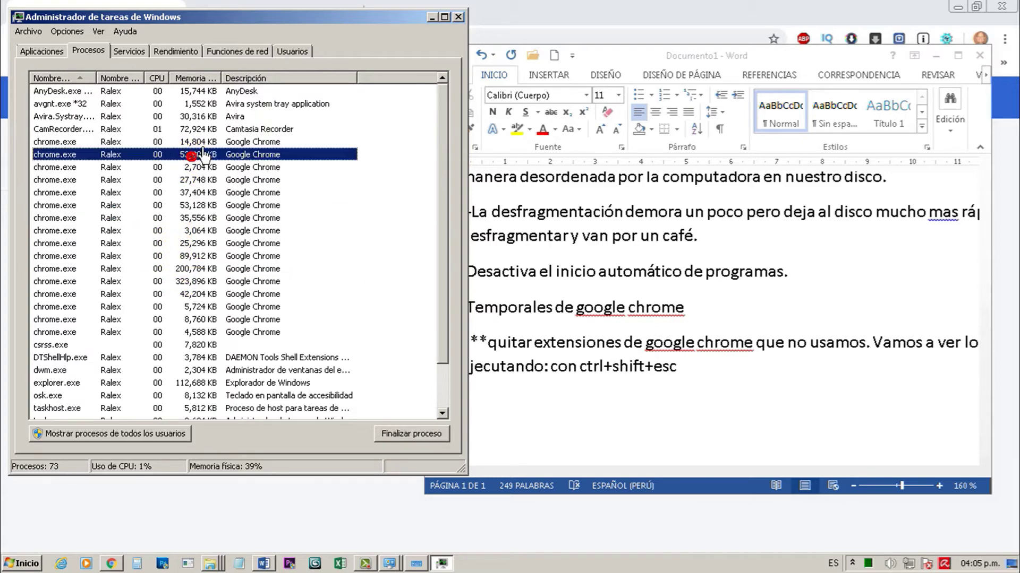
click(191, 142)
click(210, 332)
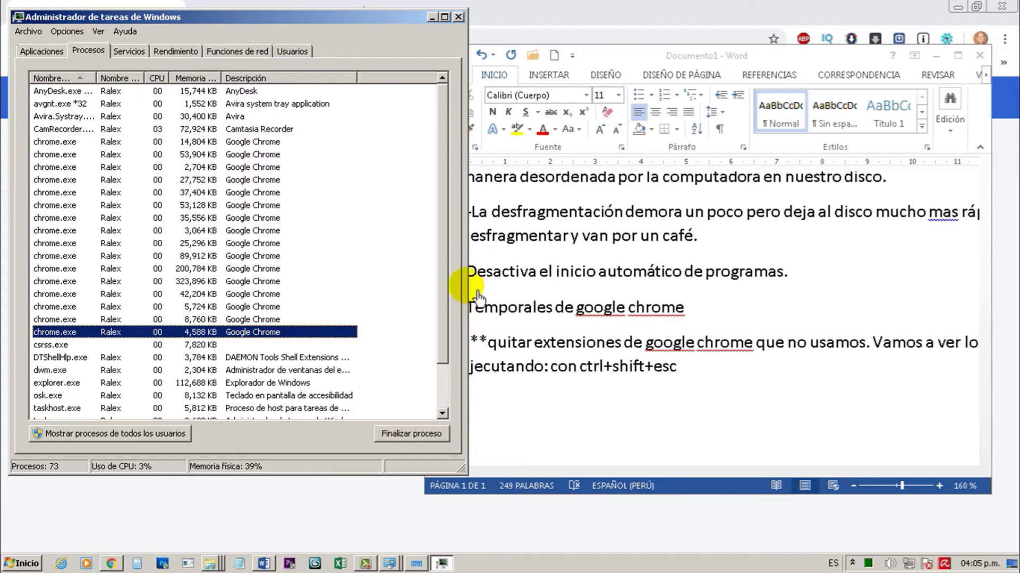
Step: Look through the remaining processes in the list and go to the Task Manager's running applications
drag(446, 267, 457, 355)
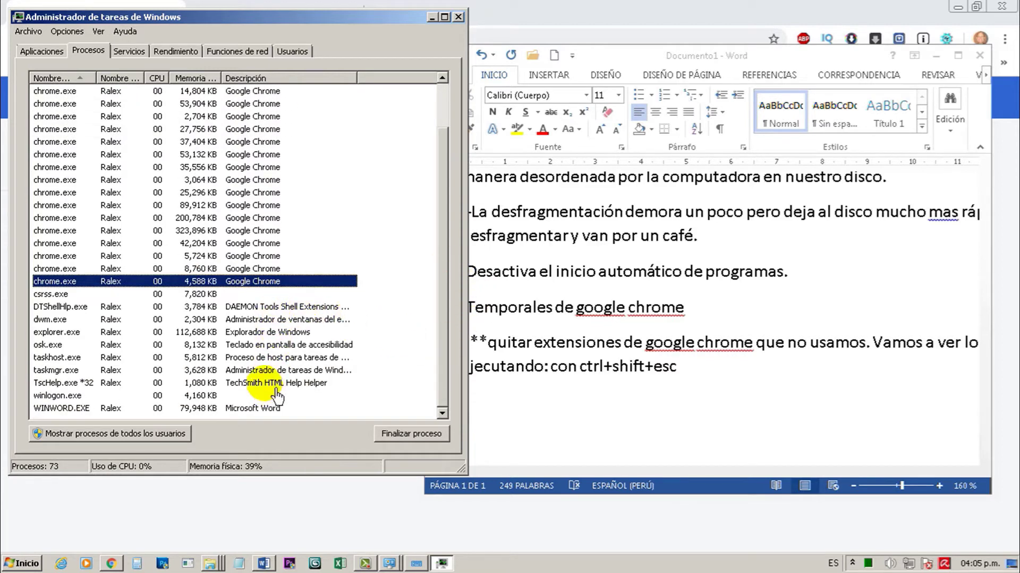
scroll(424, 149, up, 15)
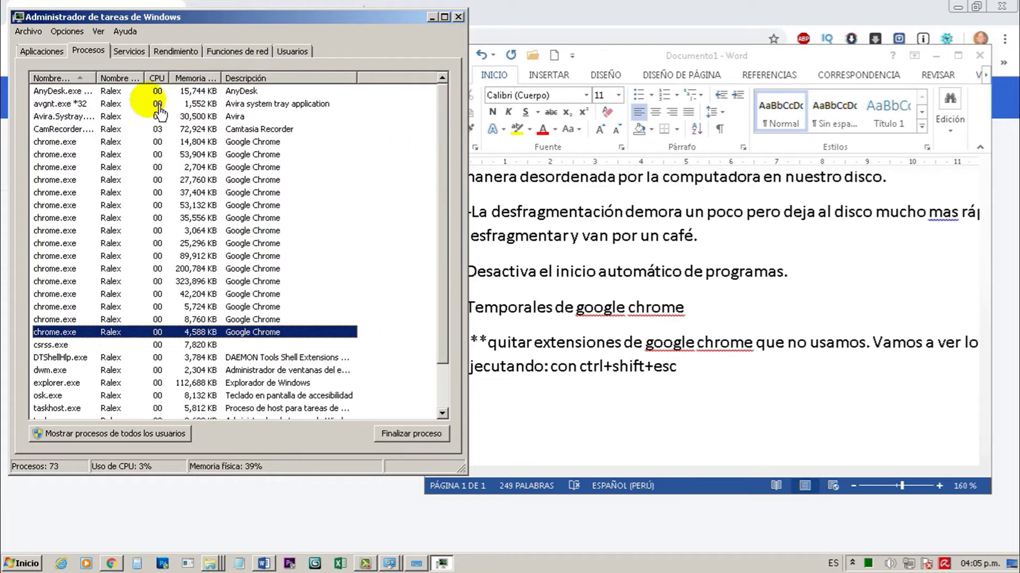
click(42, 51)
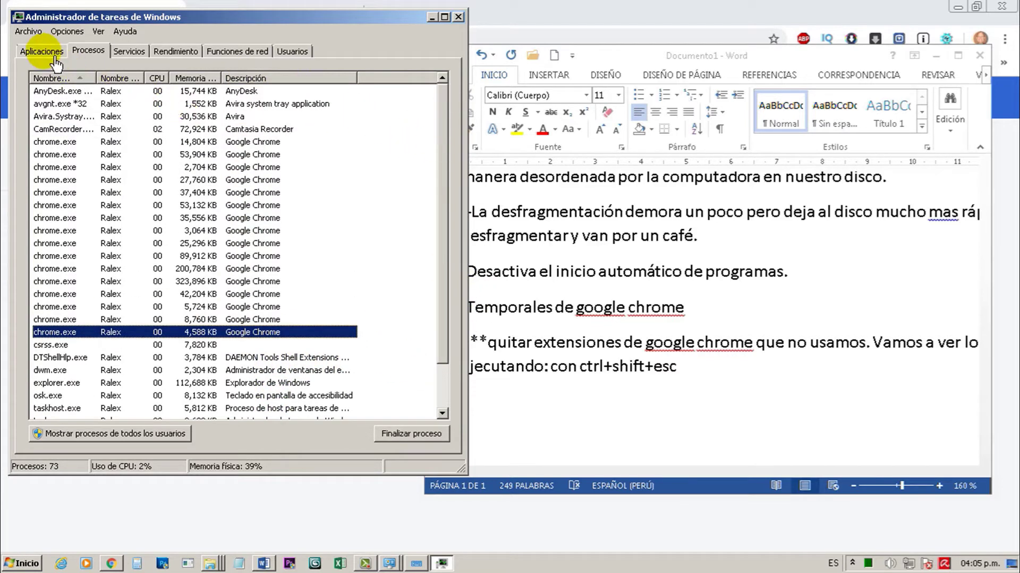
Step: Close the Windows Task Manager and point out the Extensiones entry among Chrome's additional tools
click(99, 53)
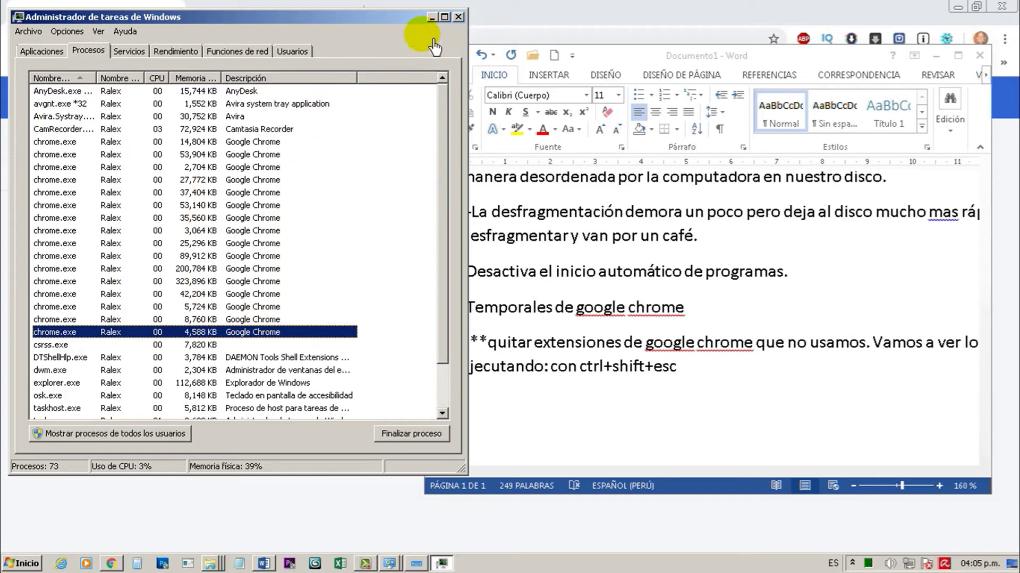
click(460, 19)
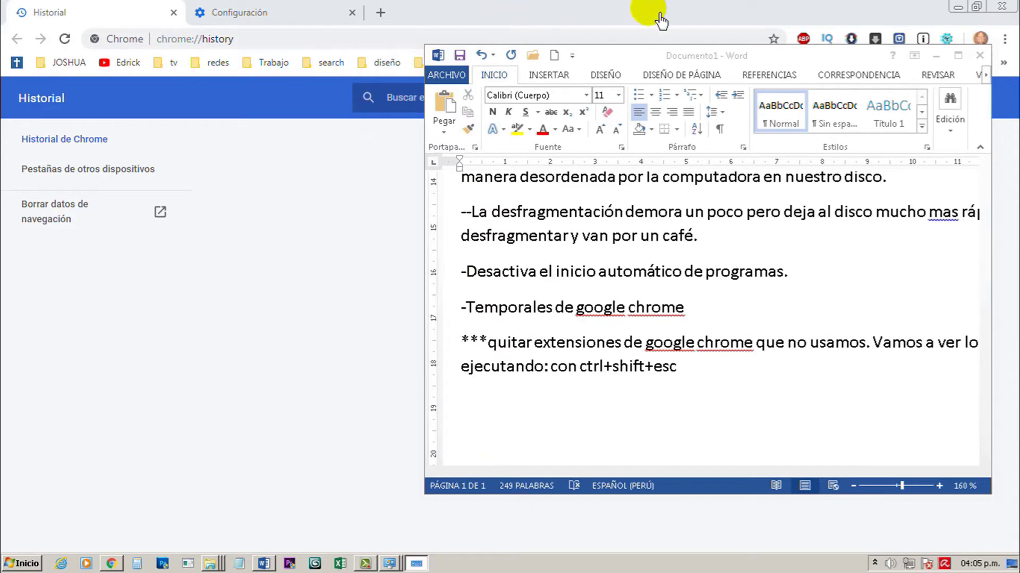
click(1004, 38)
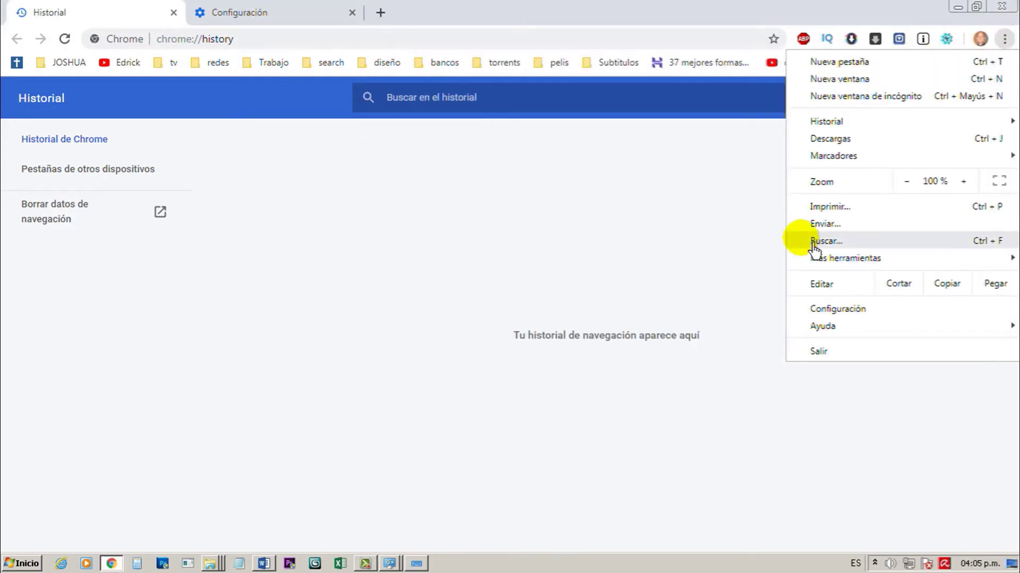
mouse_move(813, 257)
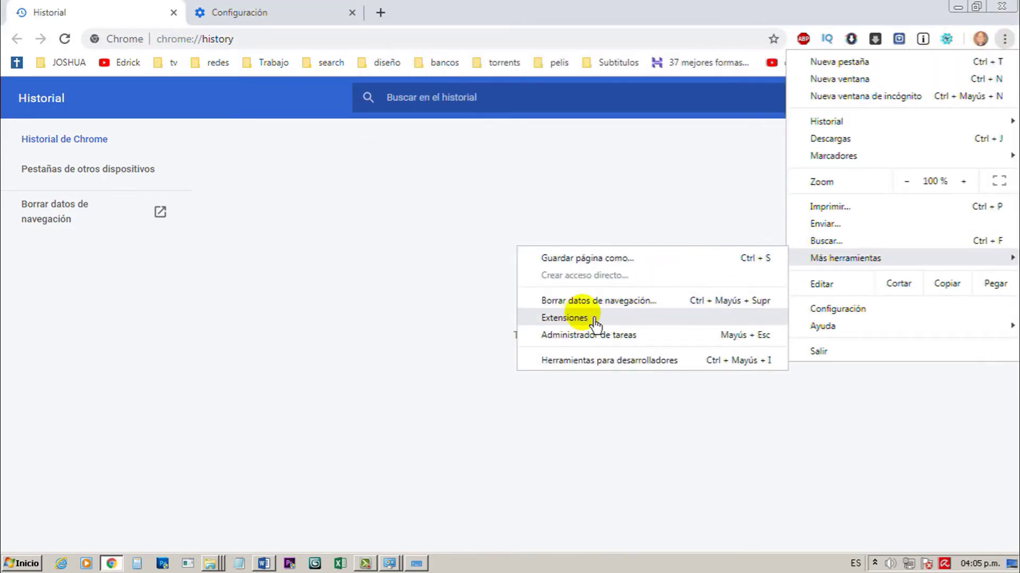
click(658, 212)
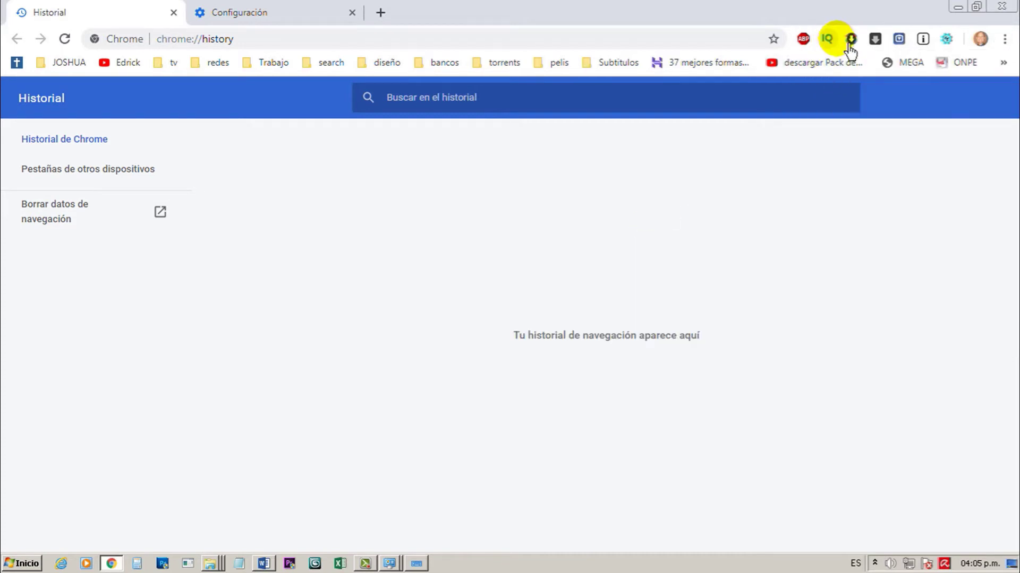
Step: Open the management page of the Video Downloader For FaceBook extension and review its details and site access
right_click(884, 51)
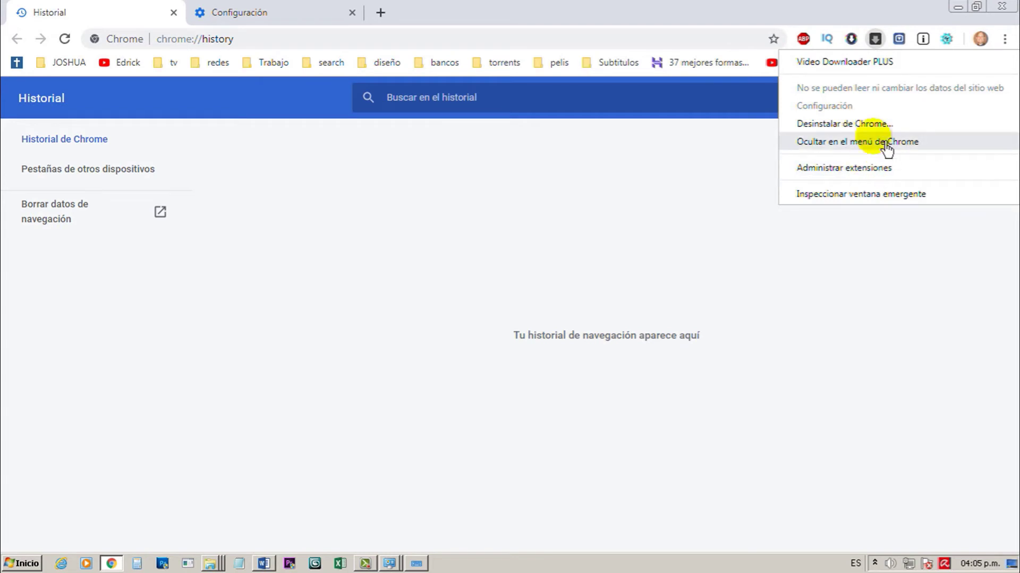
right_click(898, 39)
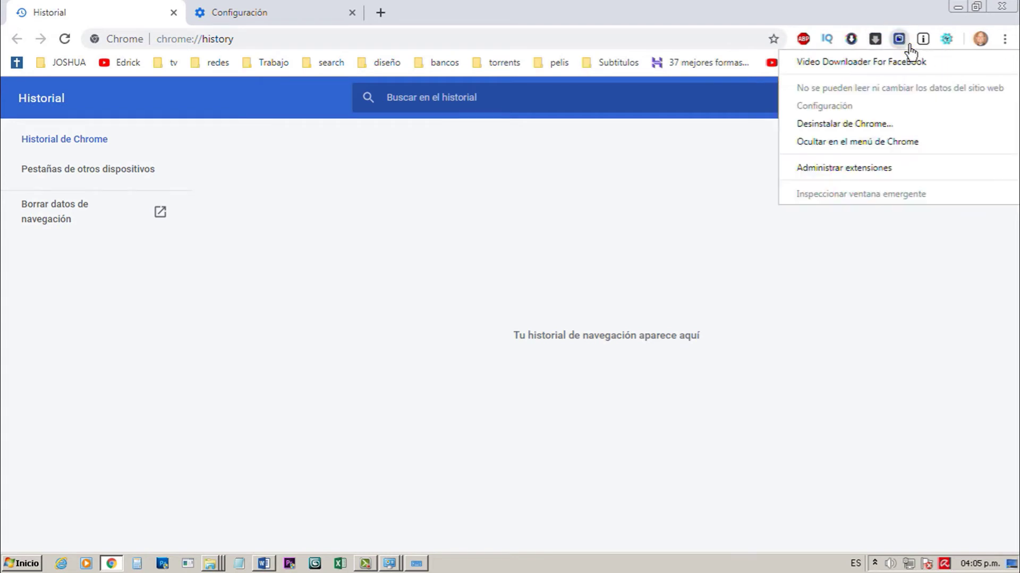
click(893, 168)
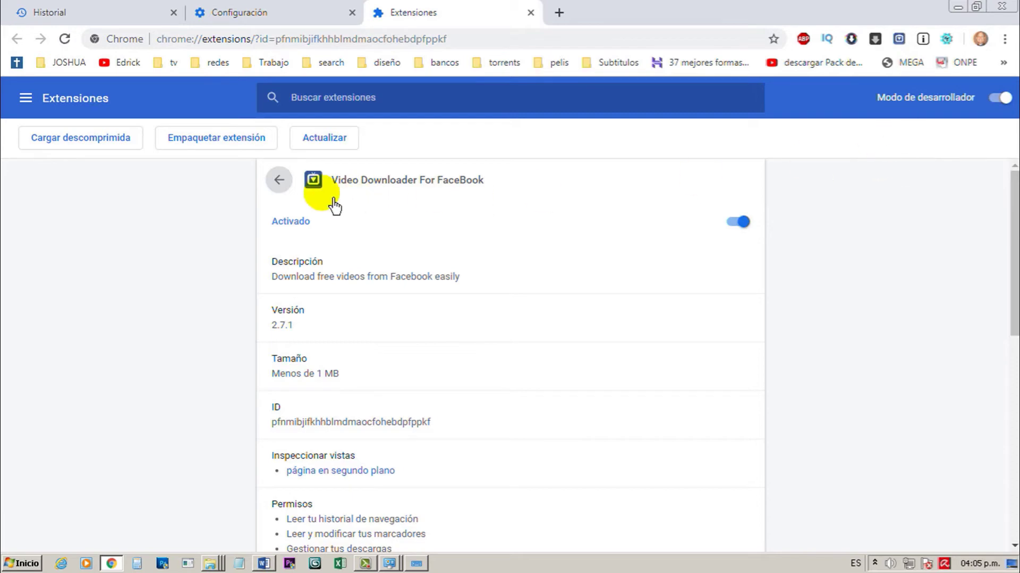
scroll(597, 269, down, 10)
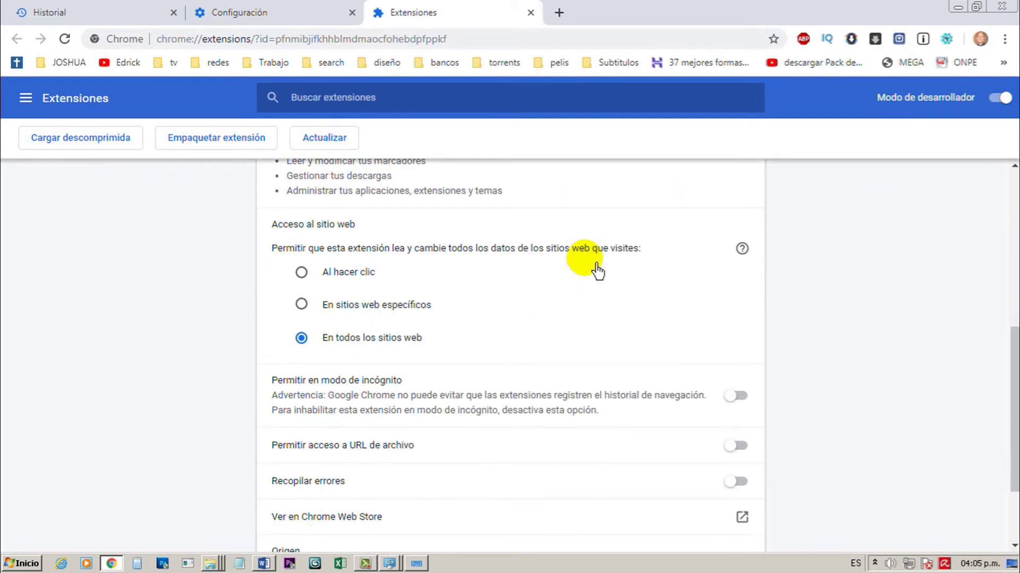
scroll(596, 268, up, 10)
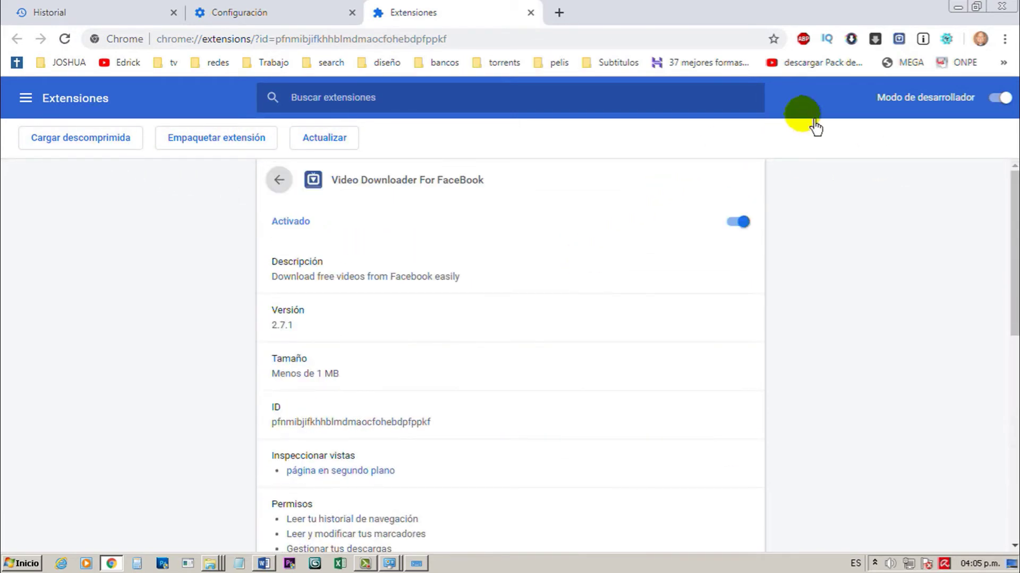
Step: Open the full list of Chrome extensions and disable Video Downloader PLUS and Video Downloader For FaceBook
click(1004, 39)
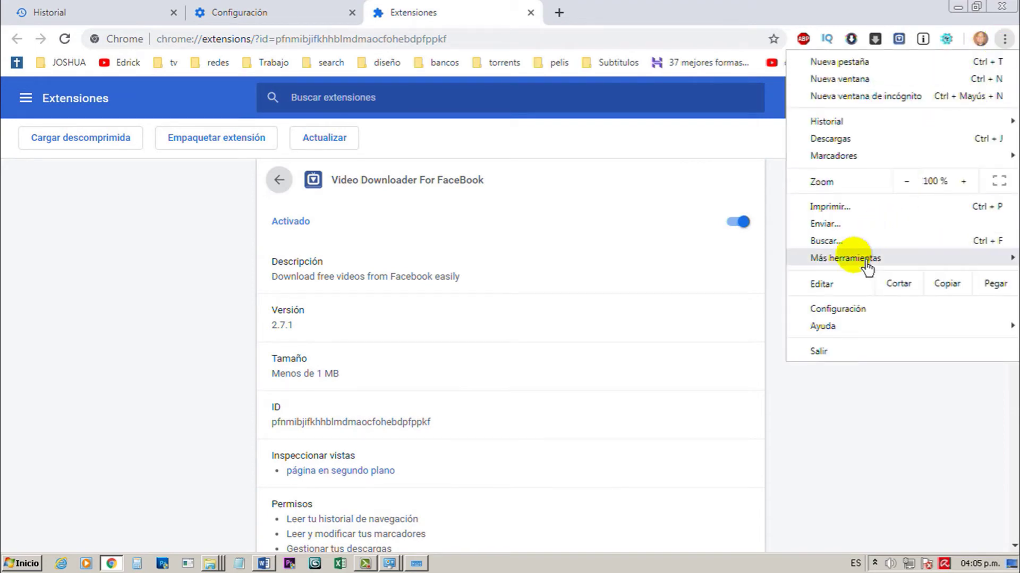
mouse_move(837, 258)
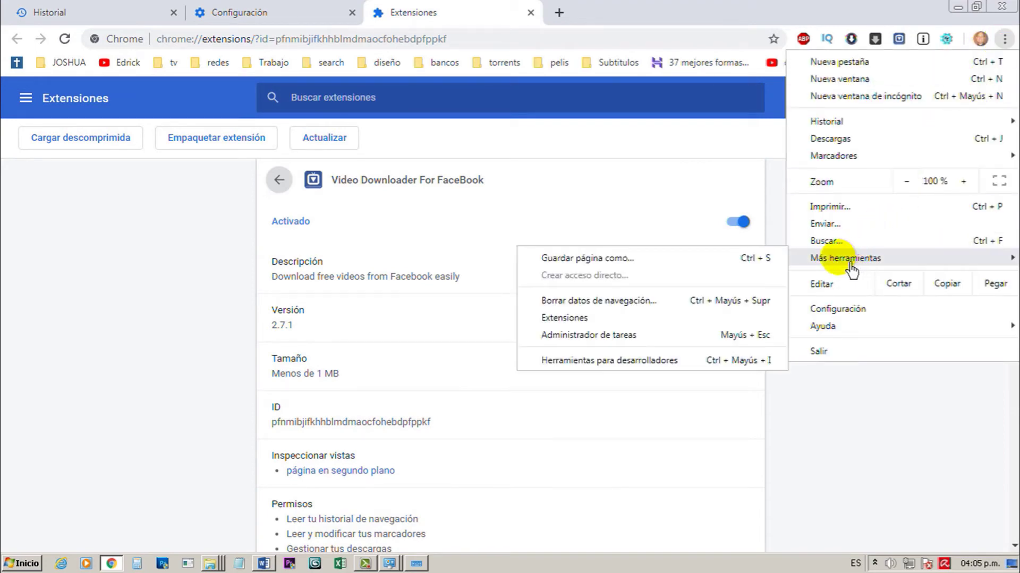
click(641, 324)
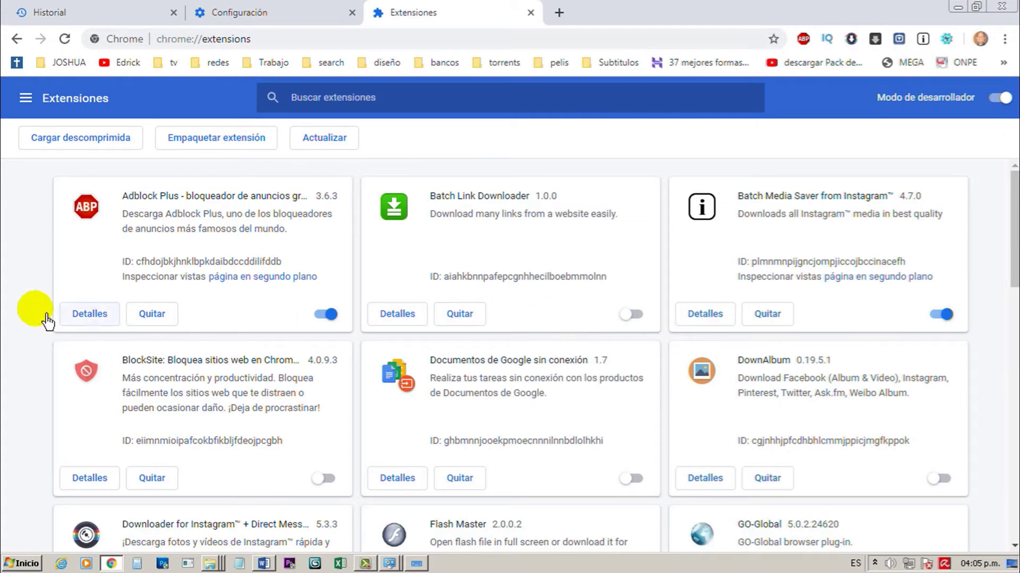
scroll(13, 303, down, 10)
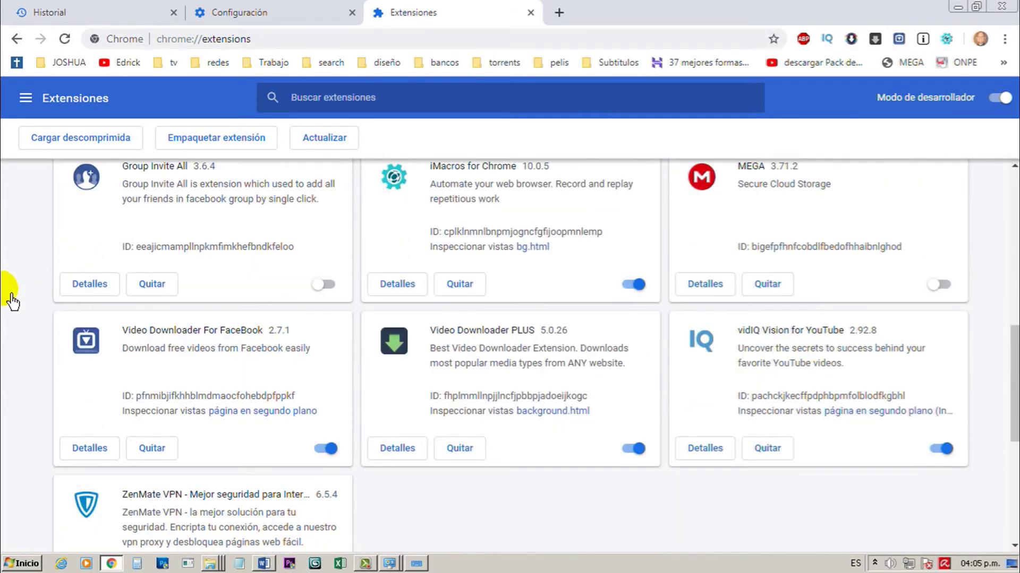
click(634, 449)
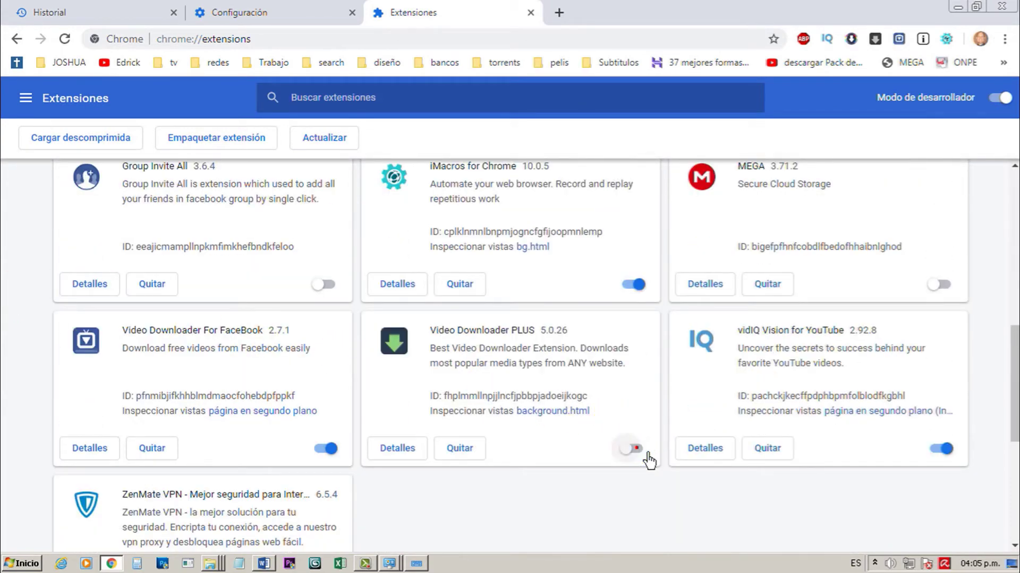
click(328, 448)
Step: Disable the iMacros for Chrome, Downloader for Instagram and Batch Media Saver from Instagram extensions
scroll(268, 425, up, 3)
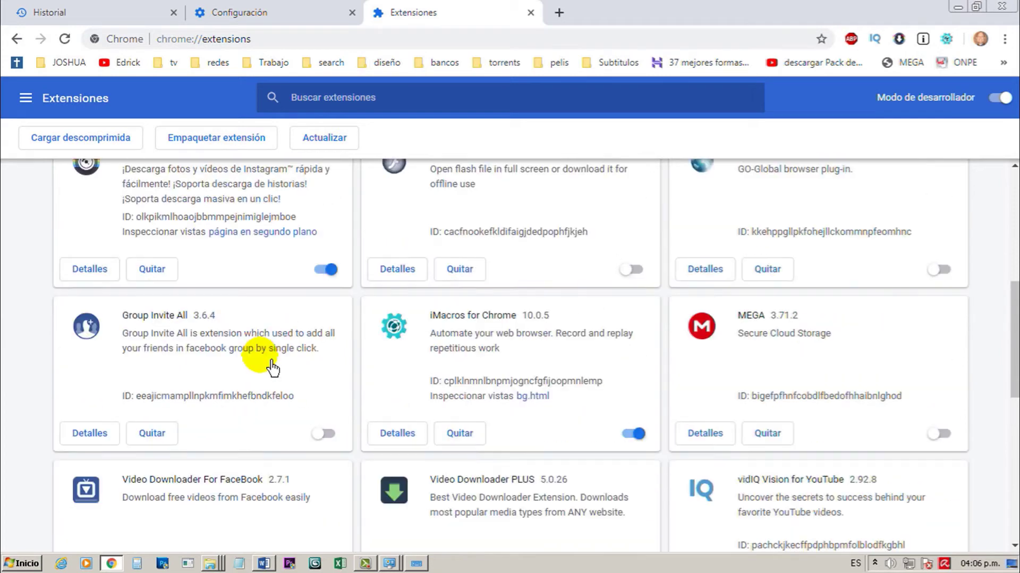
click(648, 440)
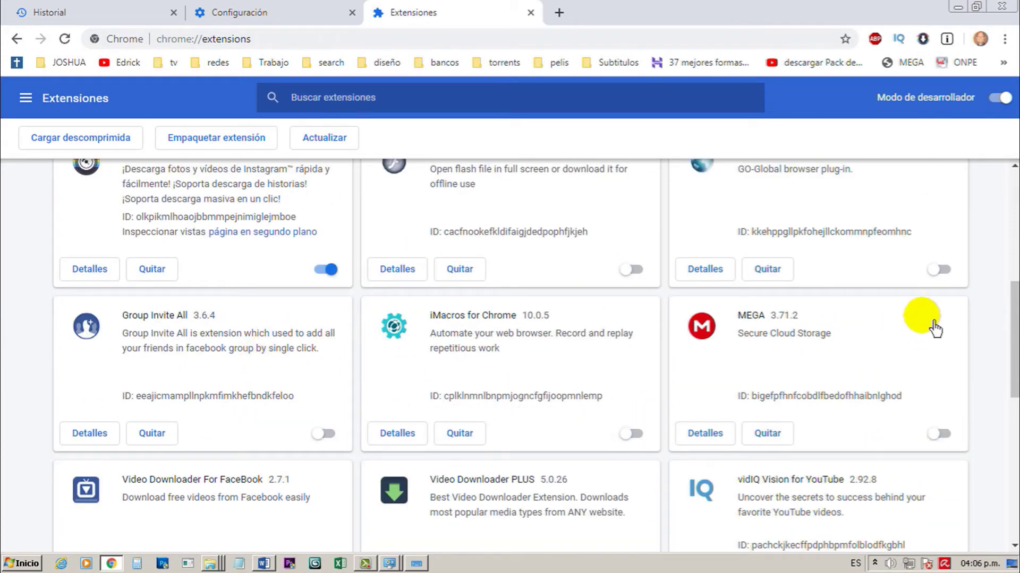
scroll(929, 326, up, 2)
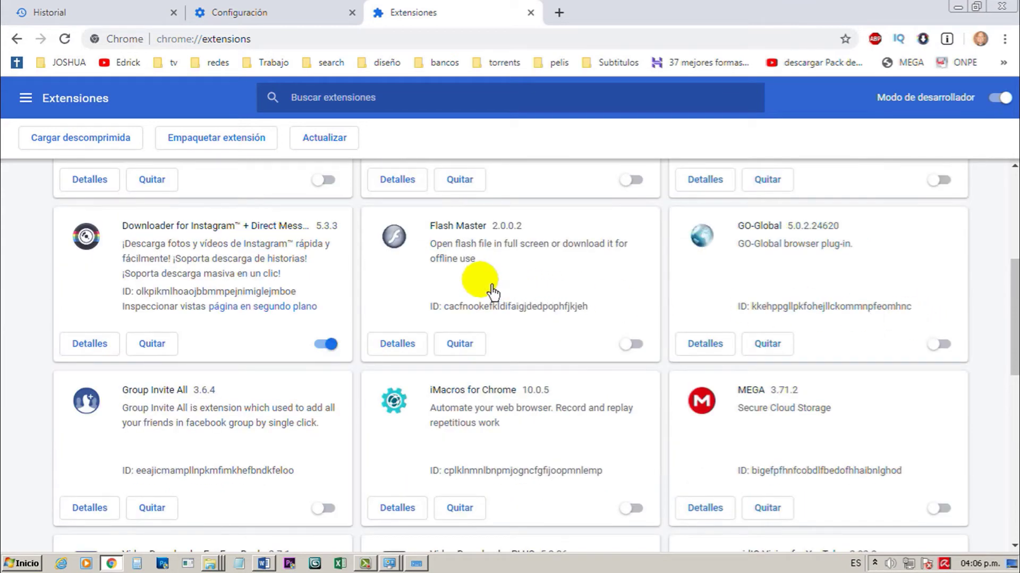
click(332, 345)
scroll(262, 346, up, 3)
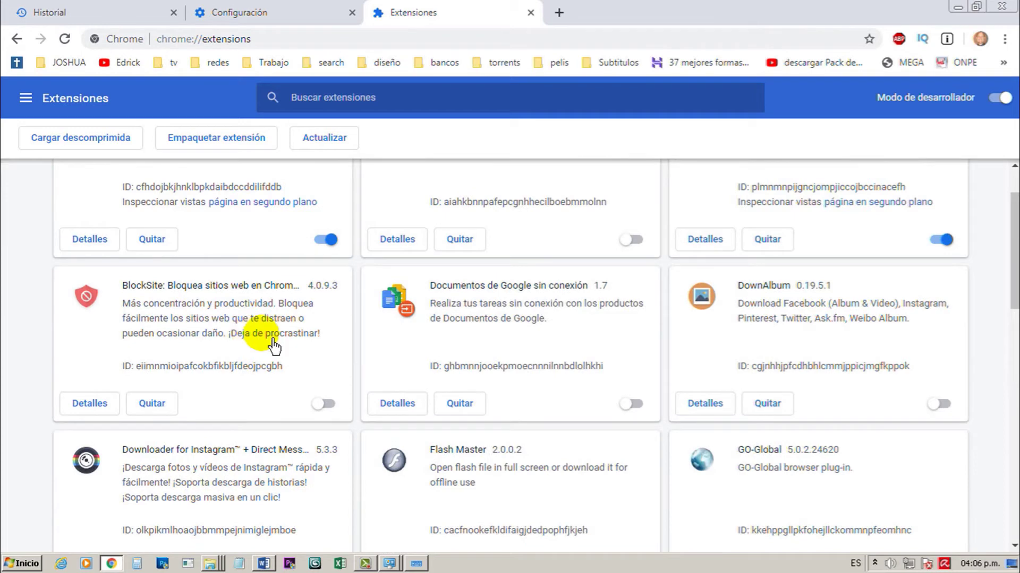
scroll(287, 340, up, 3)
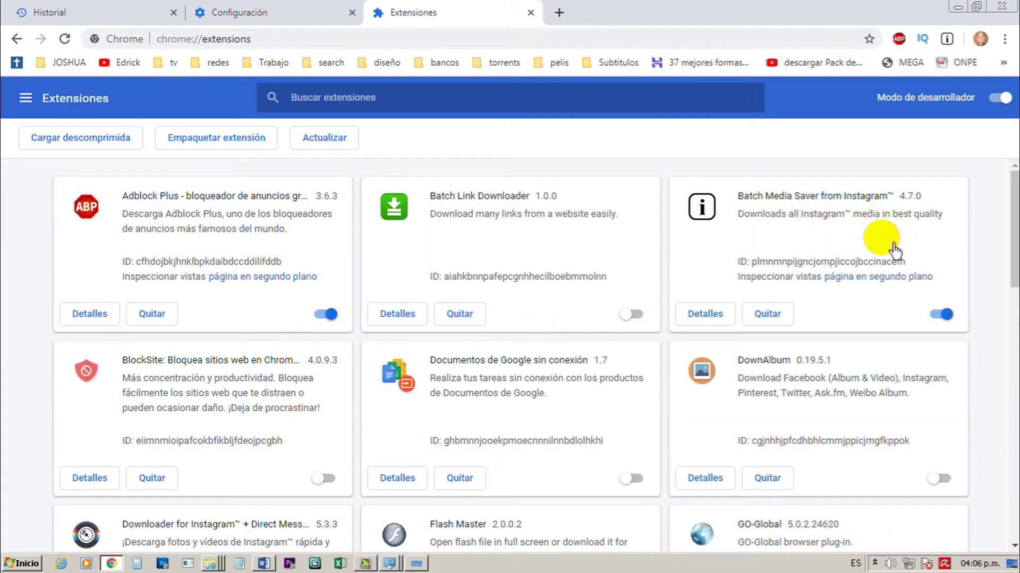
click(950, 316)
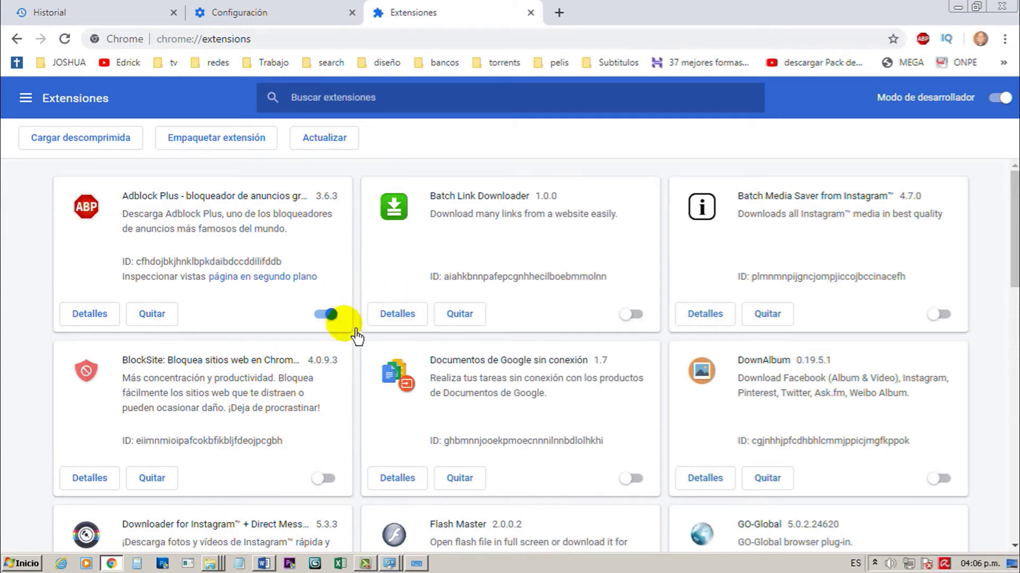
Step: Review the whole list of extensions and Chrome applications for any that are still enabled
scroll(530, 353, down, 12)
scroll(547, 366, down, 2)
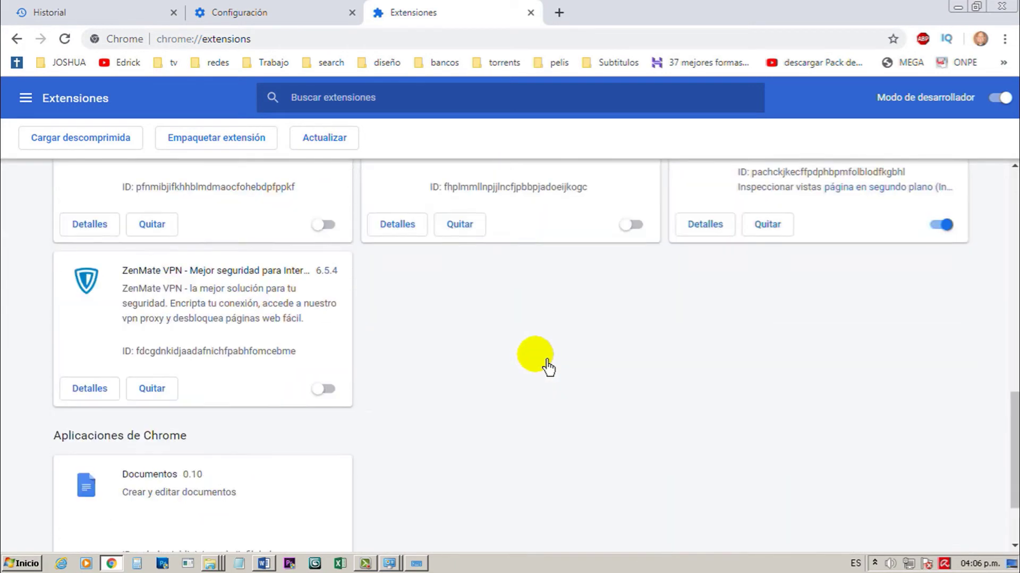
scroll(548, 366, up, 2)
scroll(547, 367, down, 3)
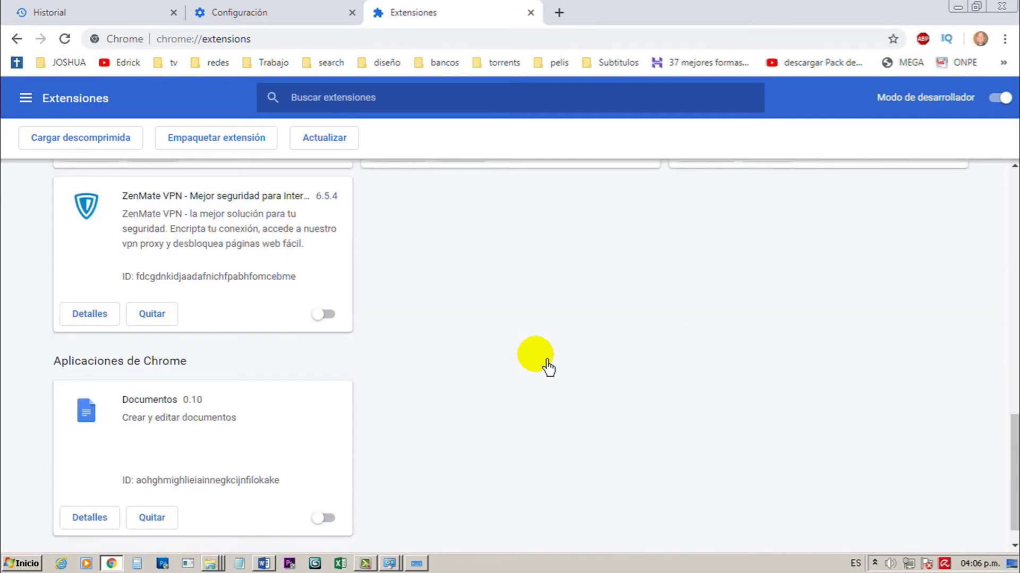
scroll(547, 366, down, 1)
scroll(548, 366, up, 15)
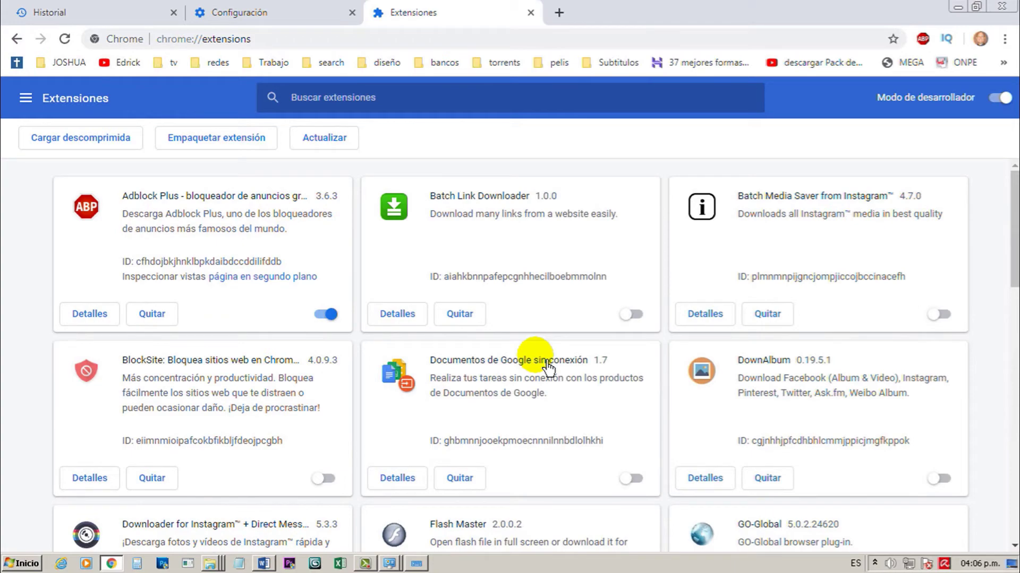
scroll(553, 366, down, 15)
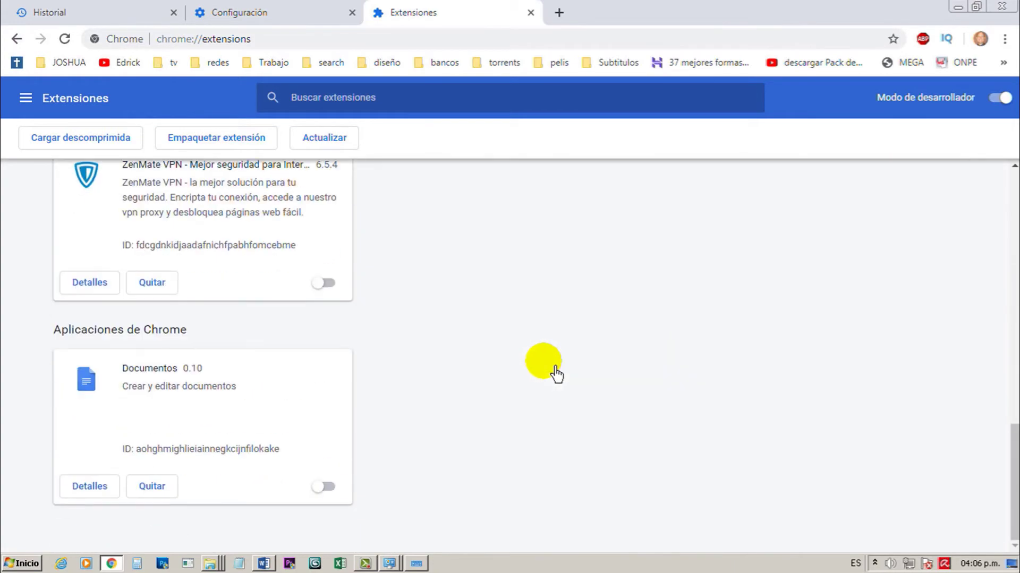
scroll(194, 294, up, 1)
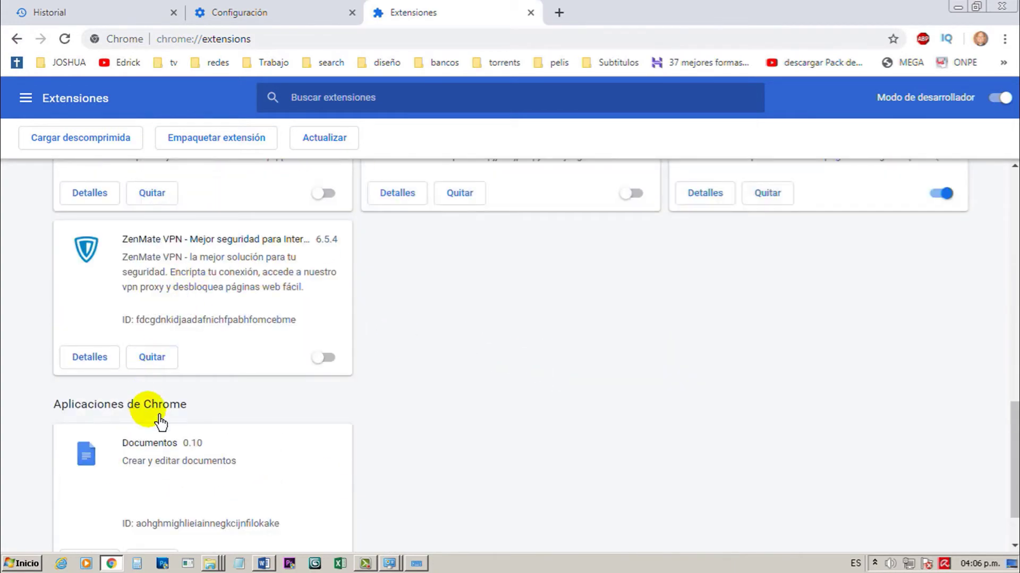
scroll(159, 366, down, 1)
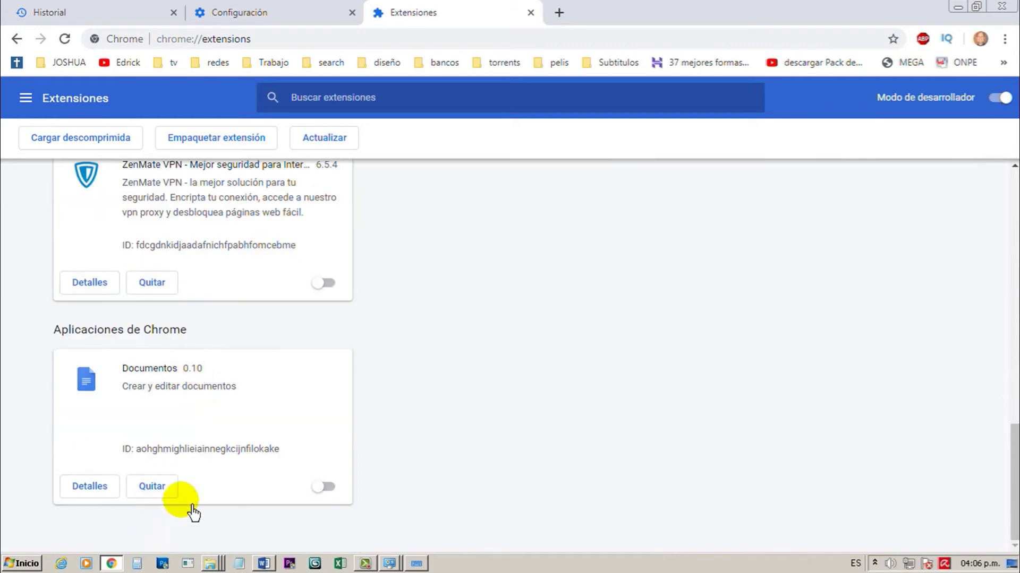
scroll(451, 345, up, 15)
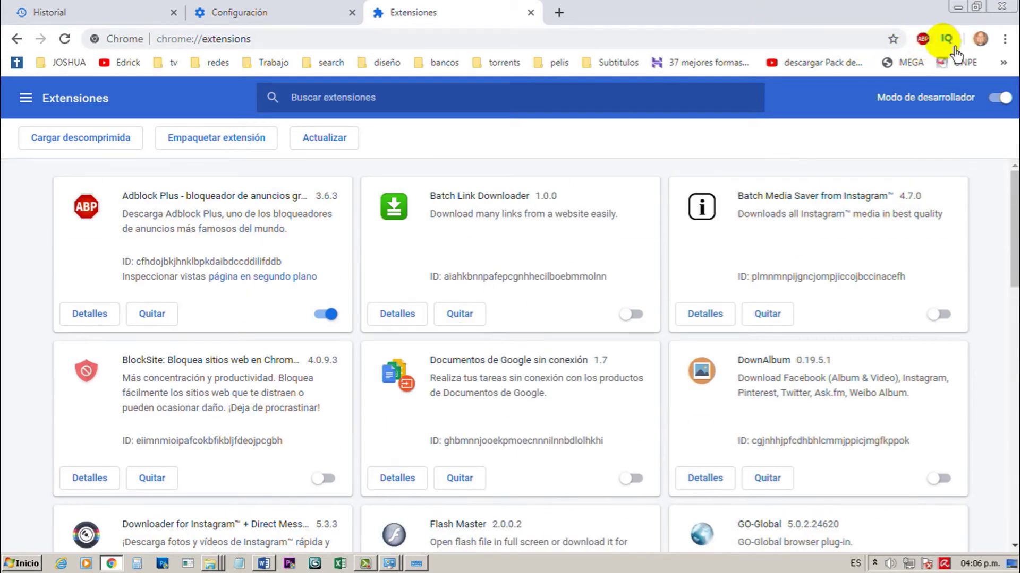
Step: Enable the Batch Media Saver from Instagram extension briefly and disable it again
click(939, 314)
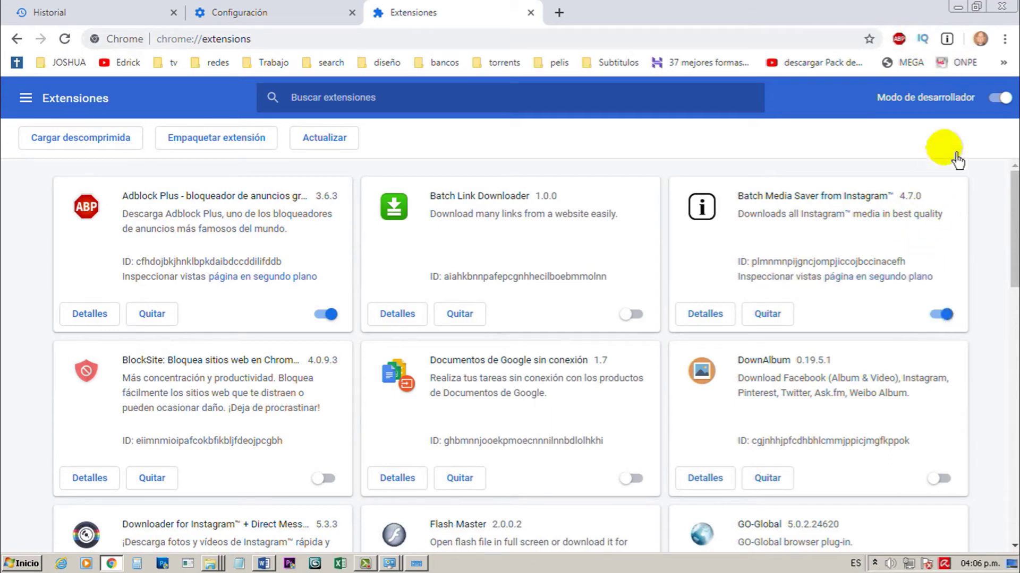
click(947, 317)
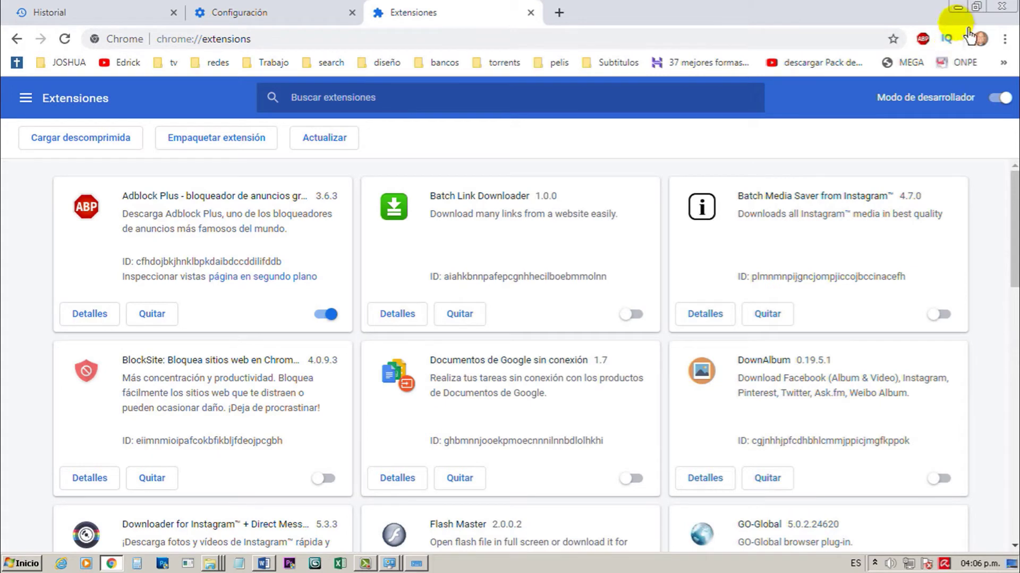
Step: Minimize Chrome and bring the on-screen keyboard window to the front
click(959, 8)
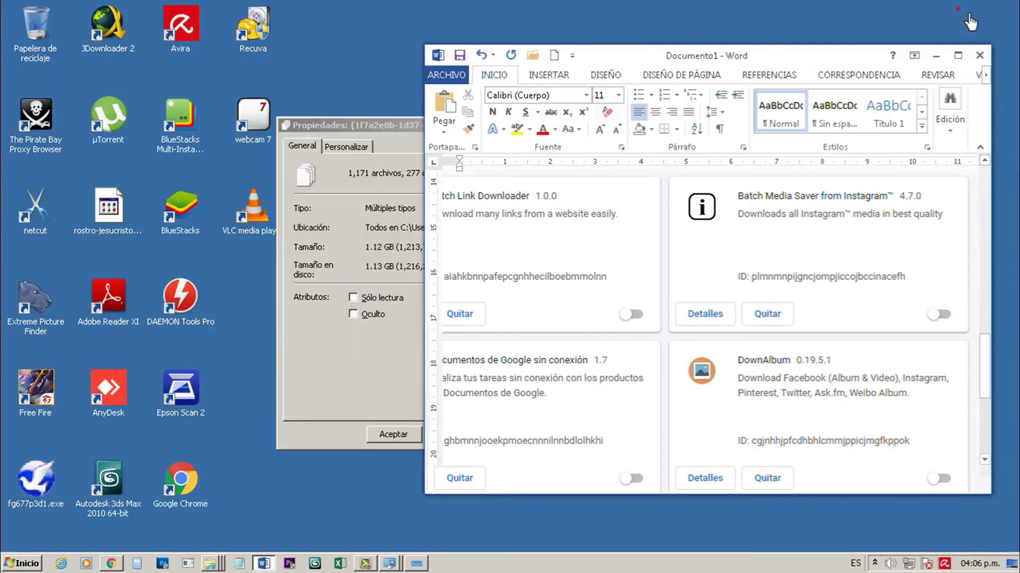
click(334, 201)
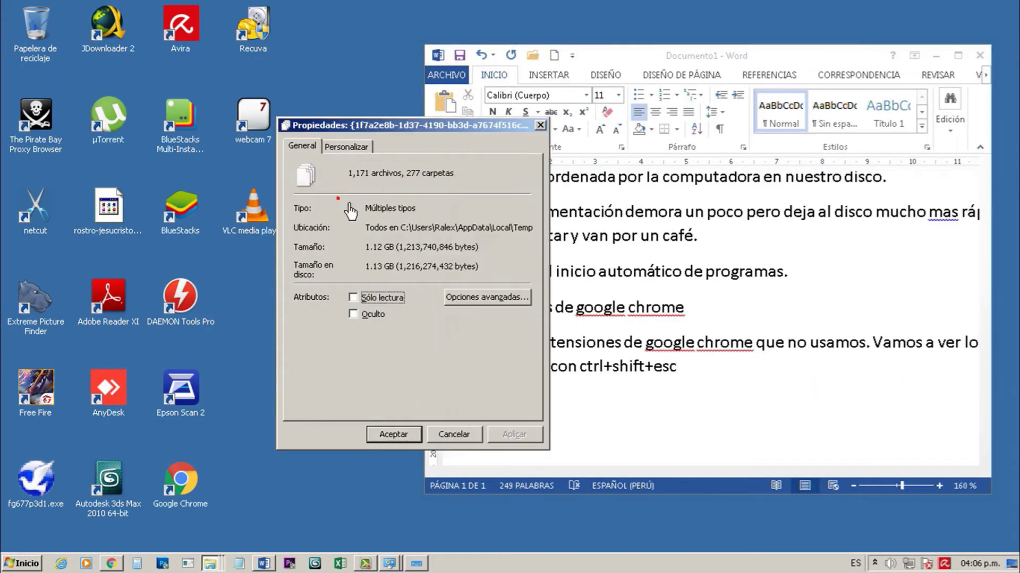
key(alt+Tab)
key(alt+Tab)
key(alt+Tab)
key(alt+Tab)
key(alt+Tab)
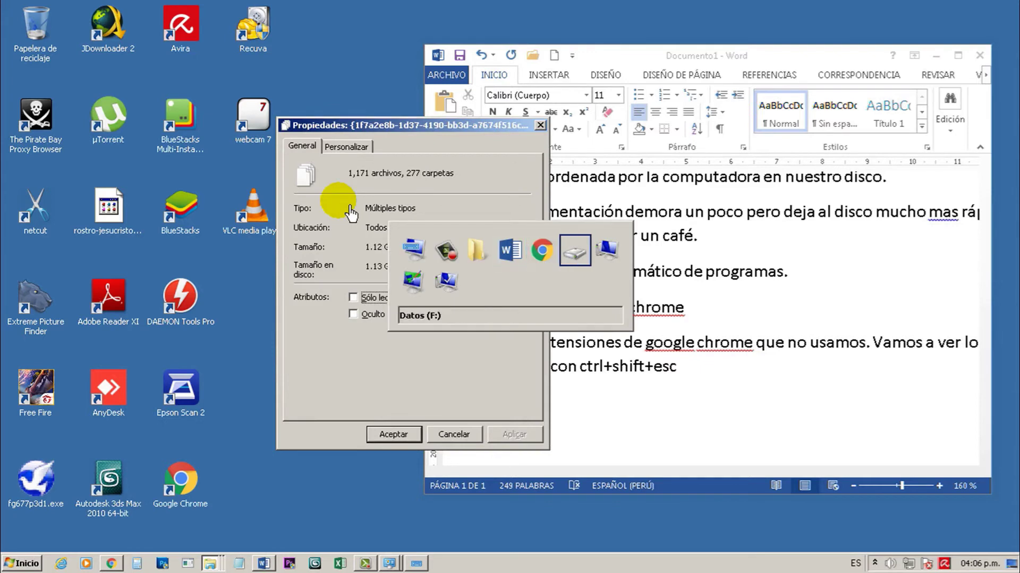
click(416, 247)
key(alt+Tab)
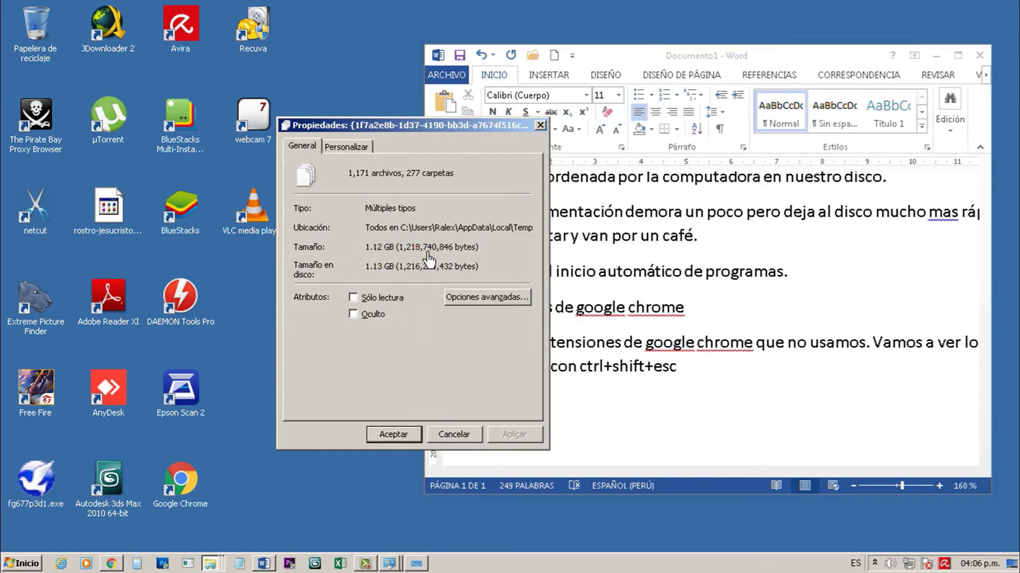
key(alt+Tab)
key(alt+Tab)
key(alt+Tab)
key(alt+Tab)
key(alt+Tab)
key(alt+Tab)
key(alt+Tab)
key(alt+Tab)
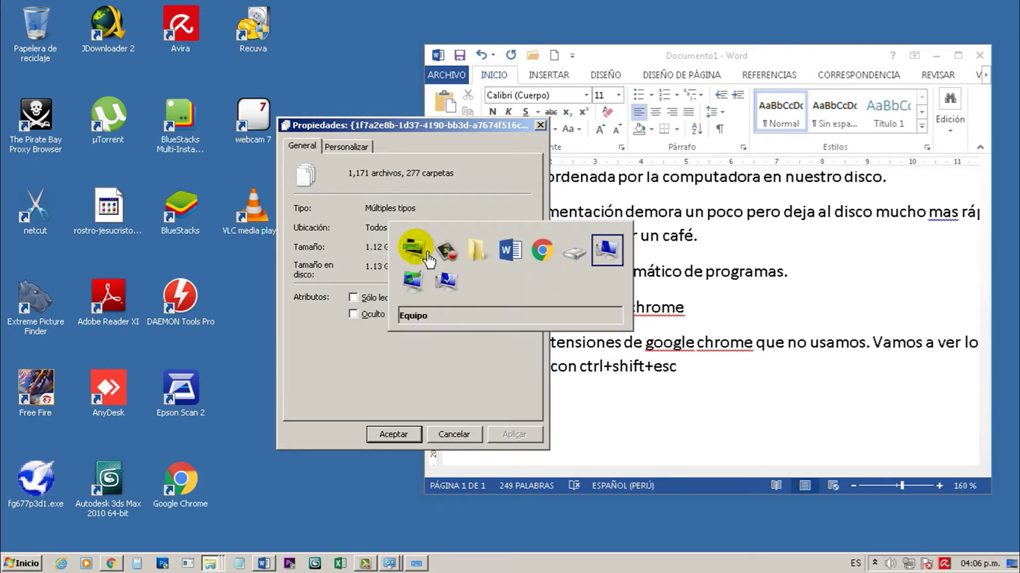
click(427, 256)
Step: Open the Windows Task Manager with the on-screen keyboard, examine the running Chrome processes, and close it
click(314, 323)
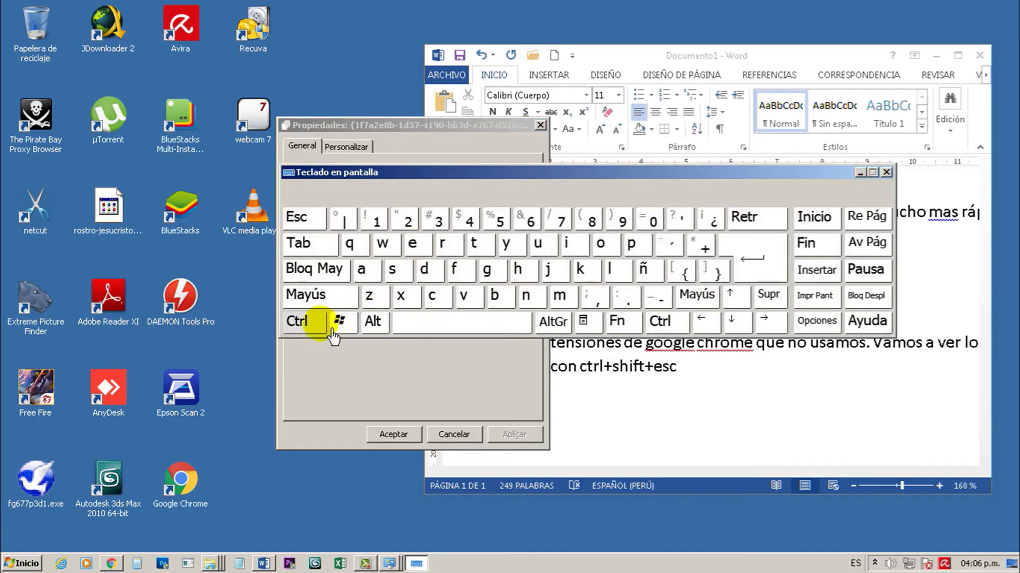
click(310, 295)
click(313, 228)
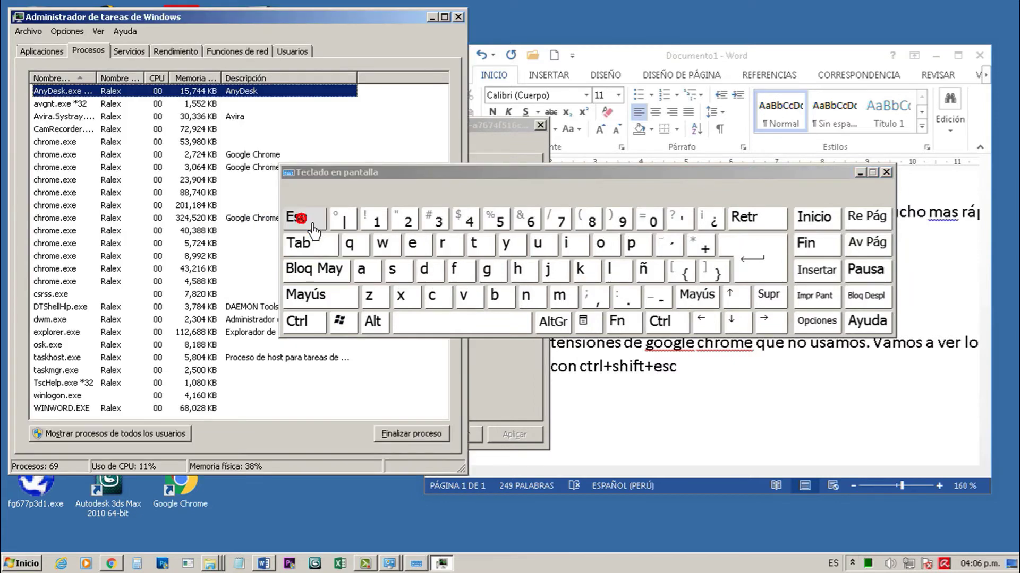
drag(605, 173, 733, 165)
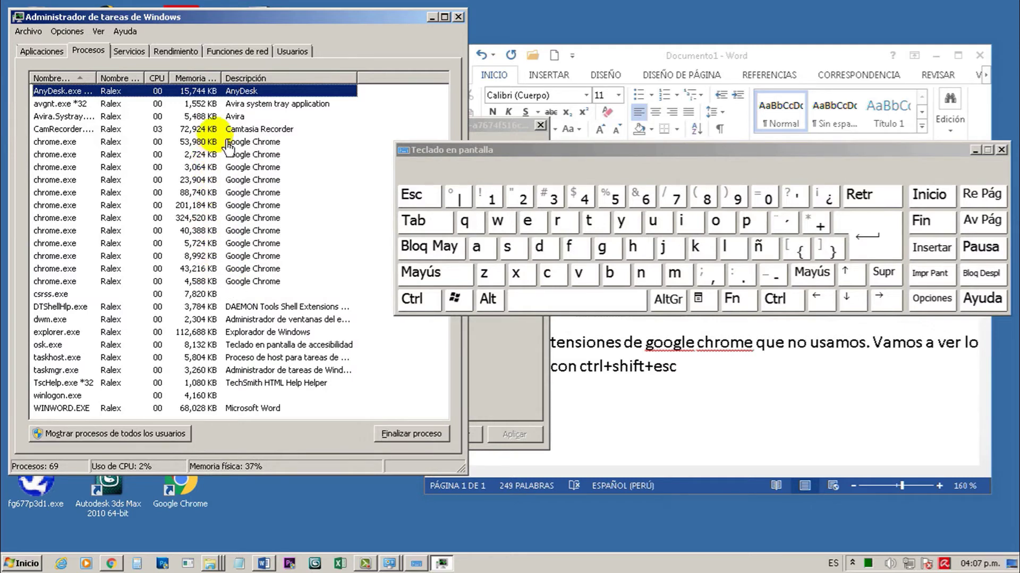
click(457, 17)
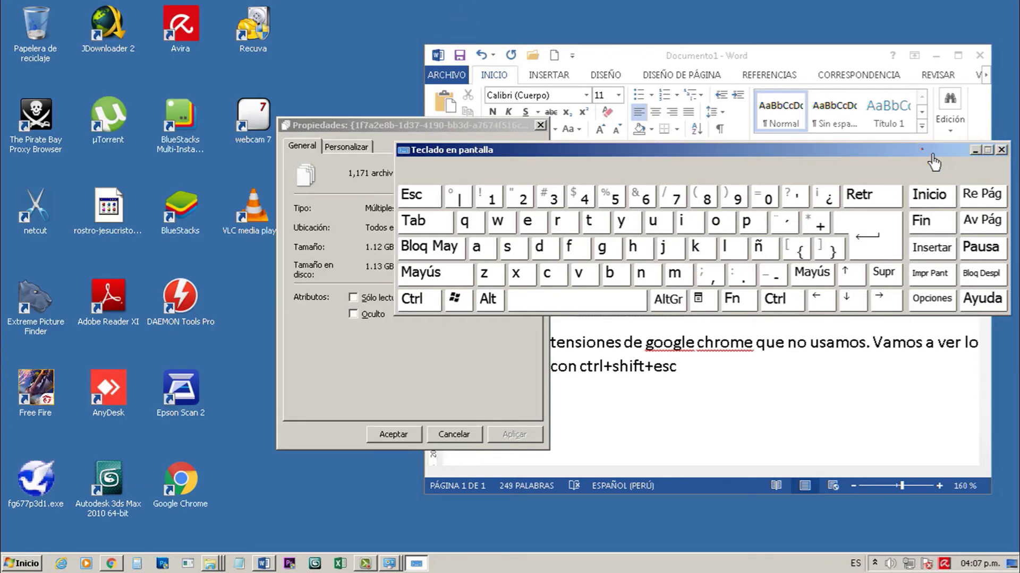
Step: Close the properties dialog of the temporary files and maximize the Word document
drag(930, 155, 835, 198)
click(540, 126)
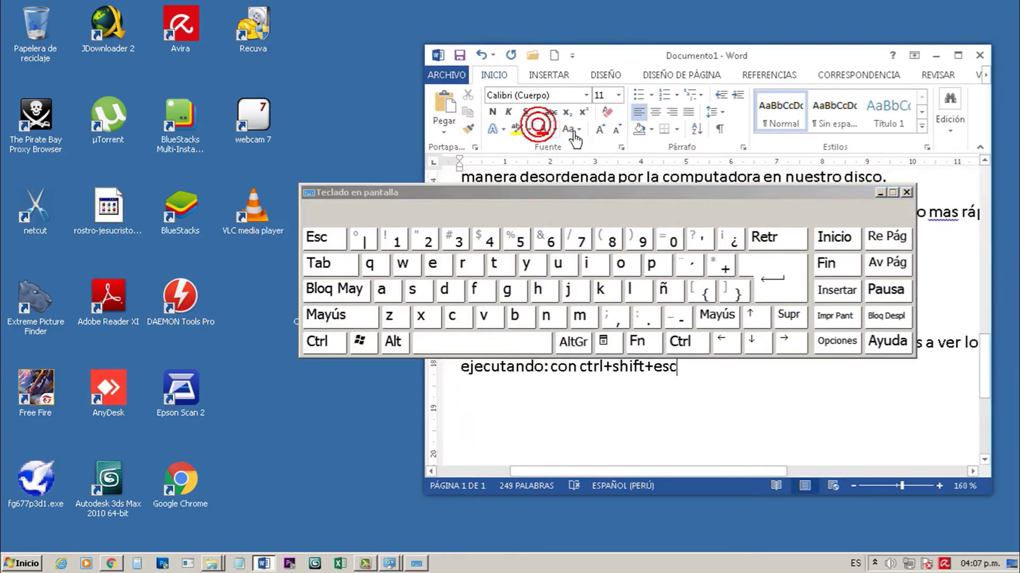
double_click(781, 52)
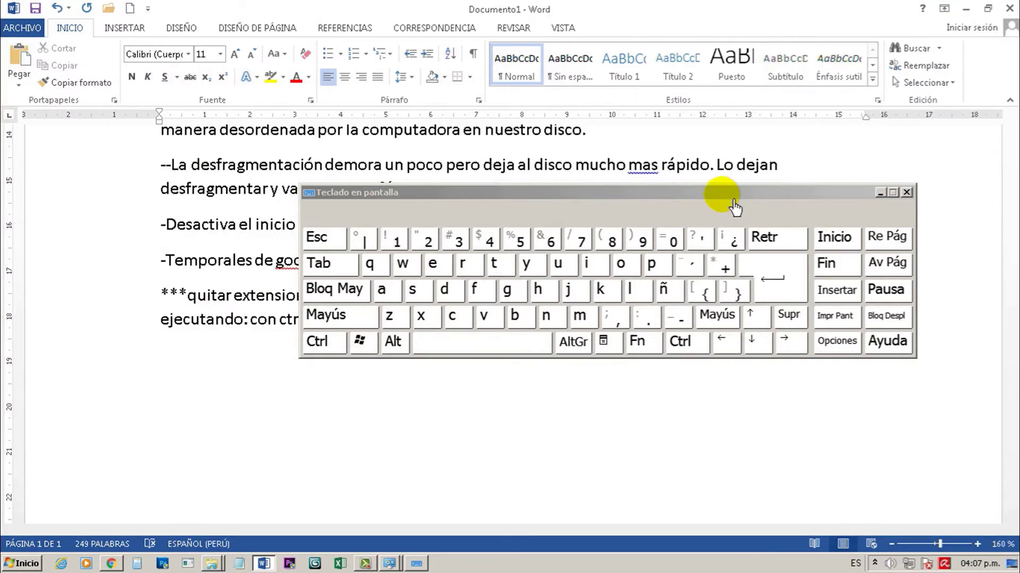
Step: Correct the flagged word "mas" to "más" in the defragmentation paragraph of the Word document
drag(734, 208, 700, 324)
click(652, 176)
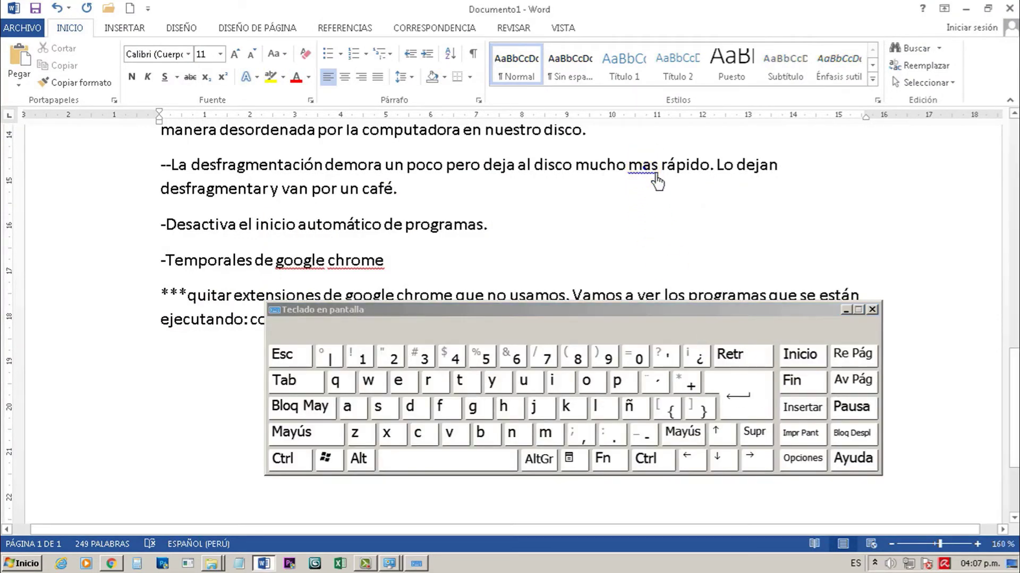
right_click(657, 182)
click(685, 189)
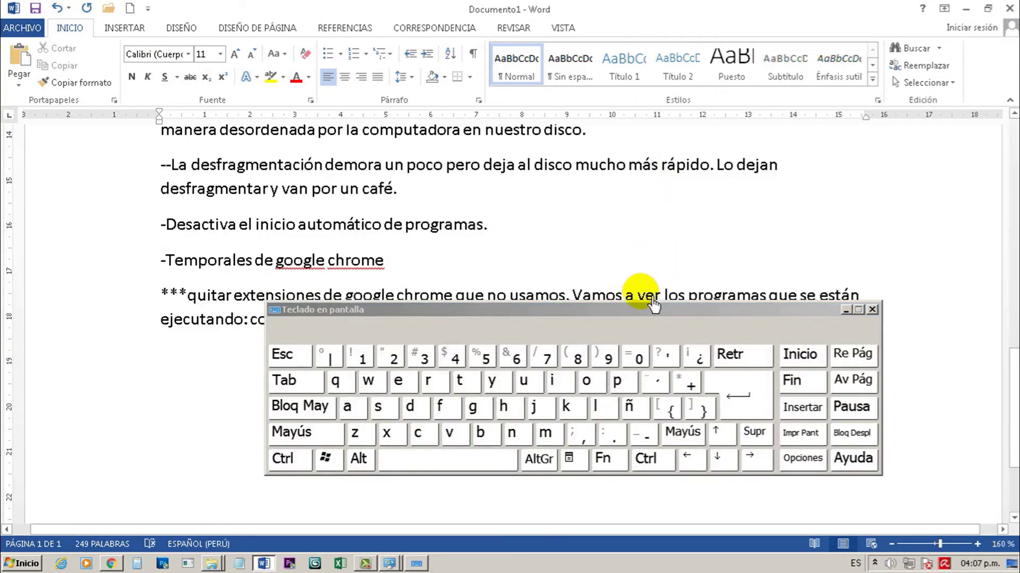
Step: End the sentence "con ctrl+shift+esc" with a period and add blank lines below it
drag(653, 307, 650, 101)
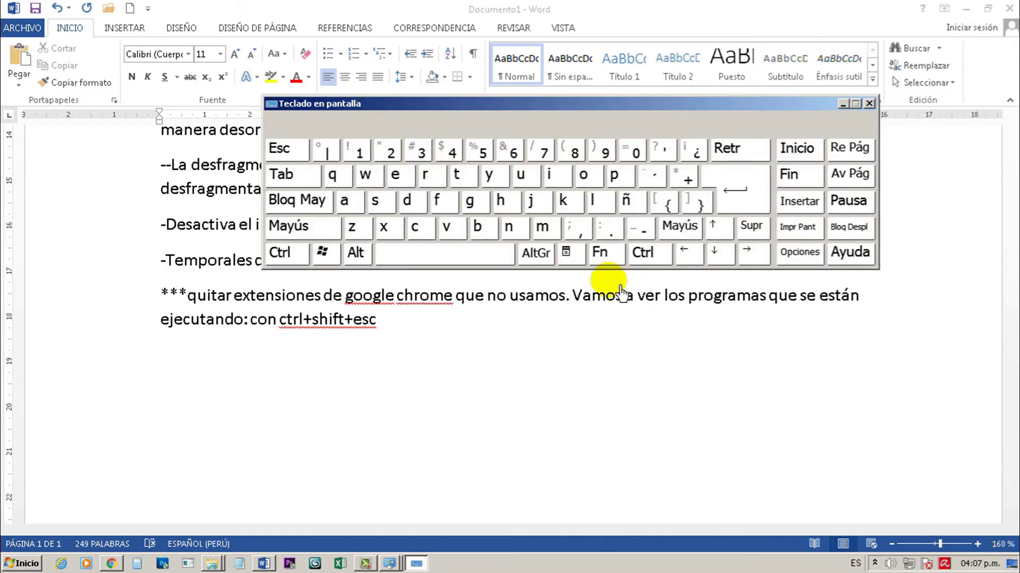
click(479, 341)
click(396, 332)
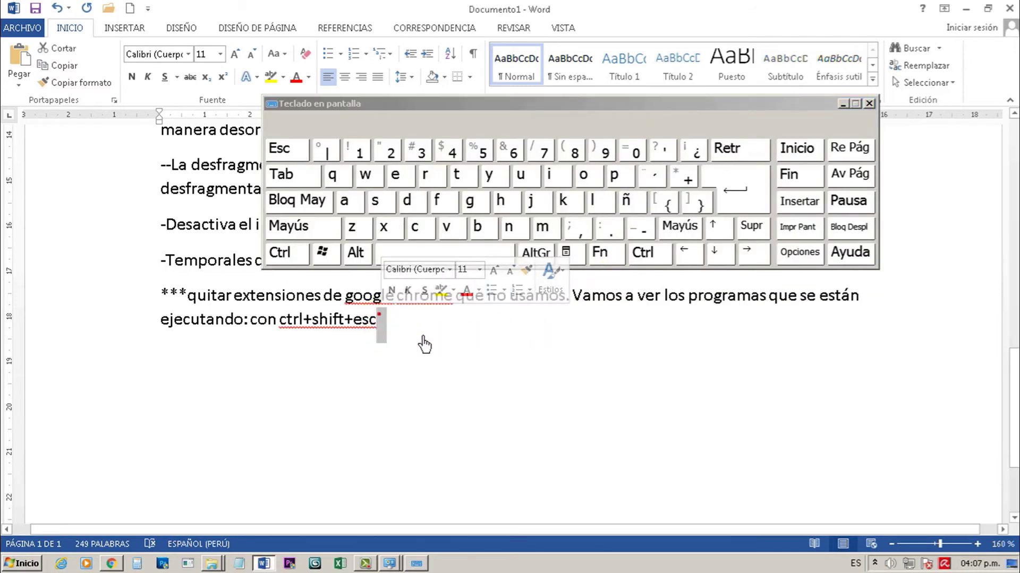
click(408, 337)
text(.)
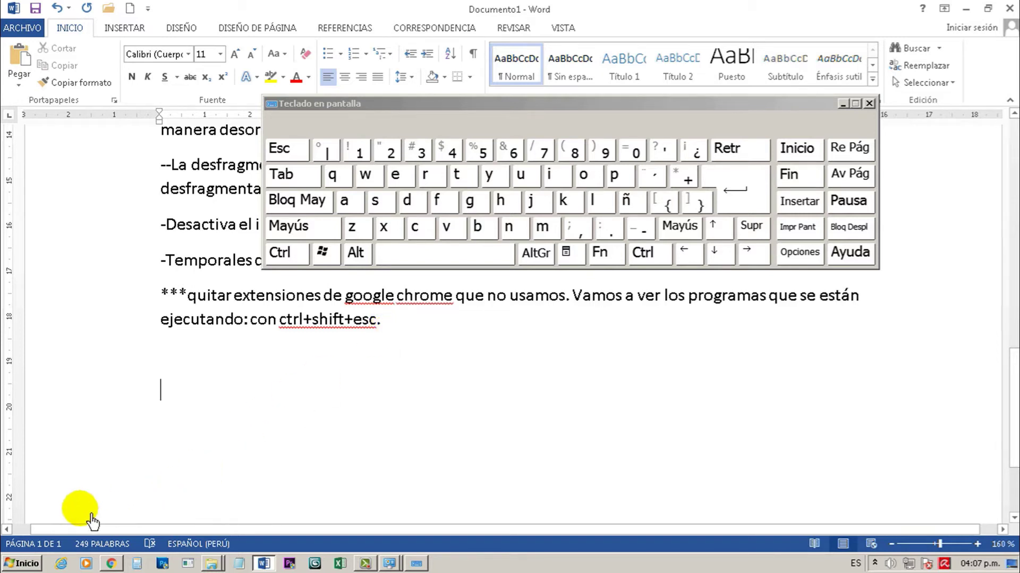
Step: Run the command control from the Run dialog with the on-screen keyboard to open the Control Panel, and minimize the keyboard
click(322, 255)
click(433, 178)
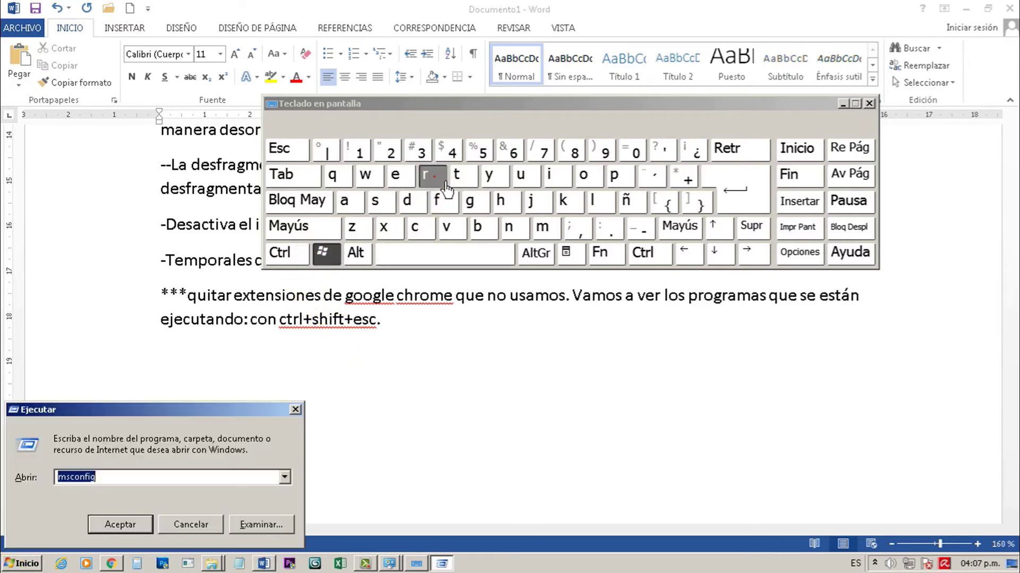
click(419, 230)
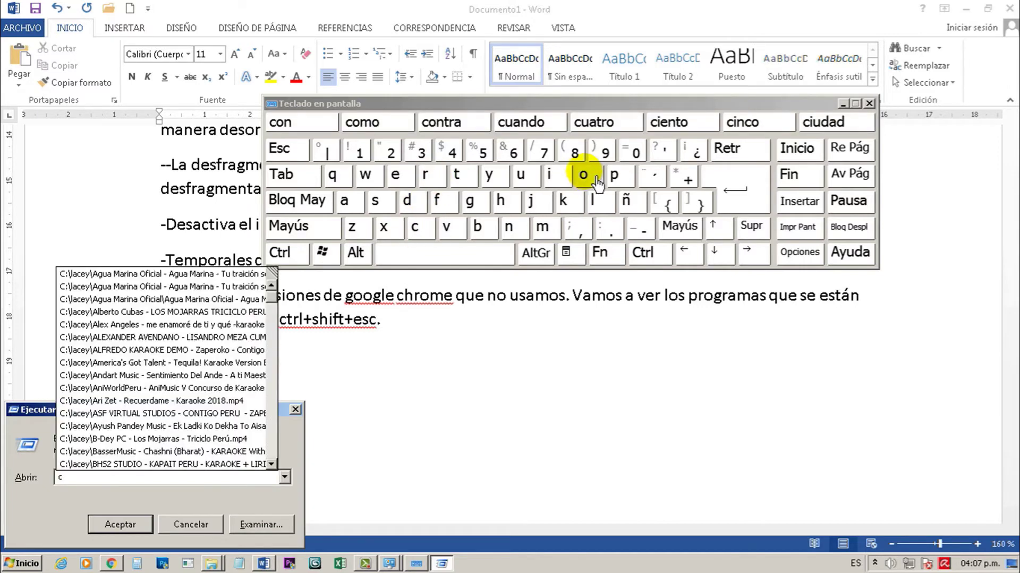
click(584, 173)
click(510, 226)
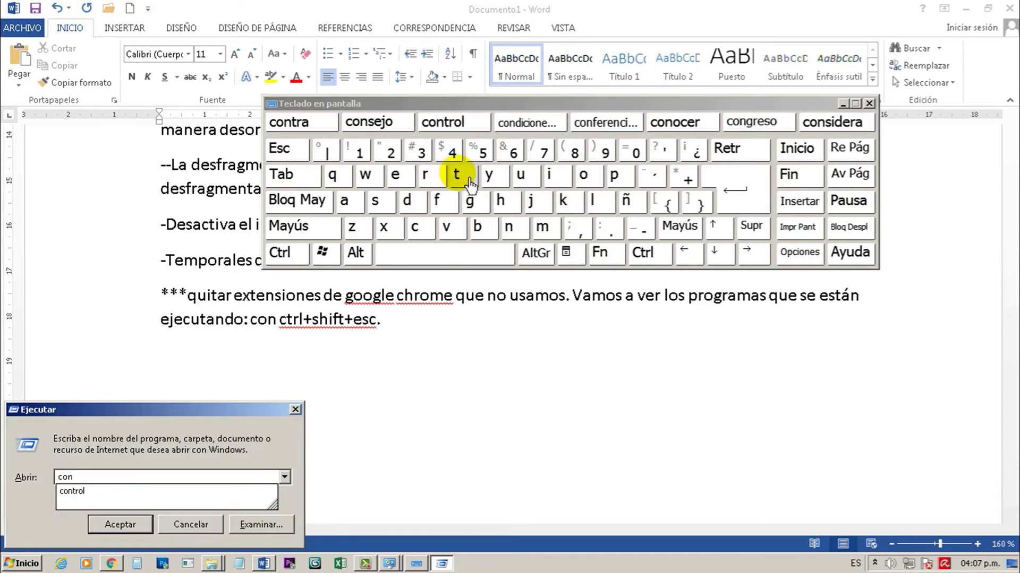
click(456, 175)
click(385, 122)
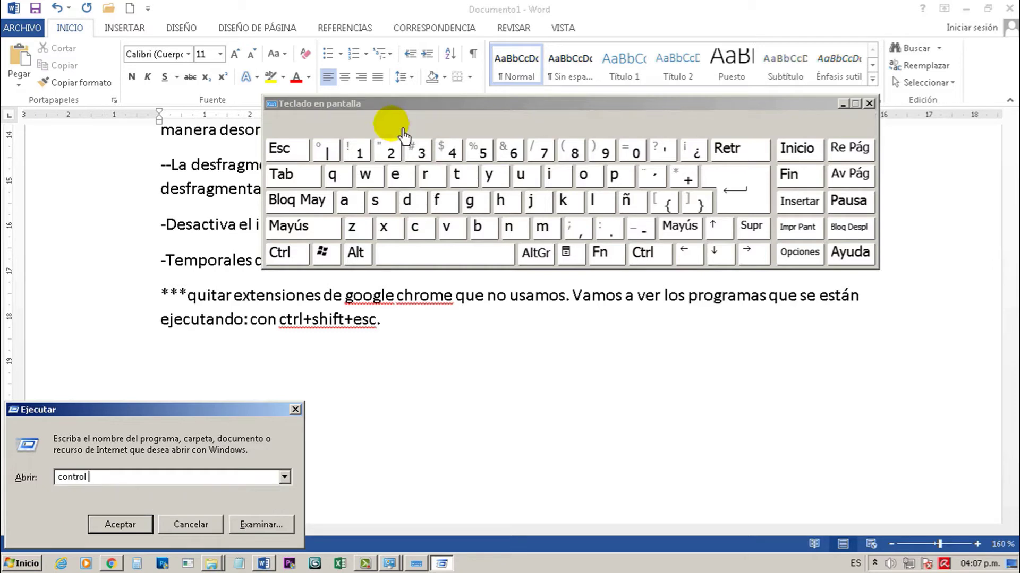
click(125, 524)
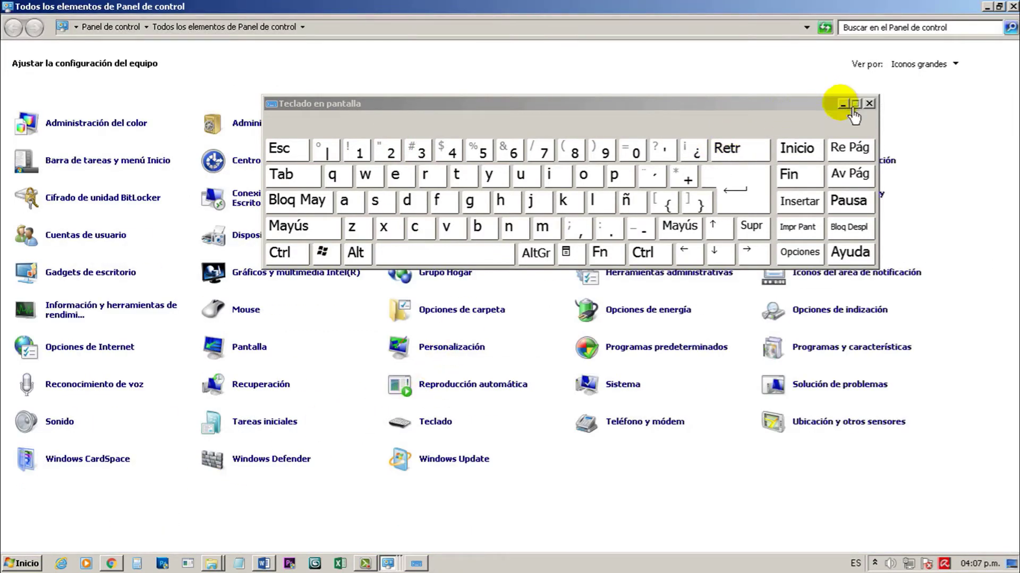
click(847, 106)
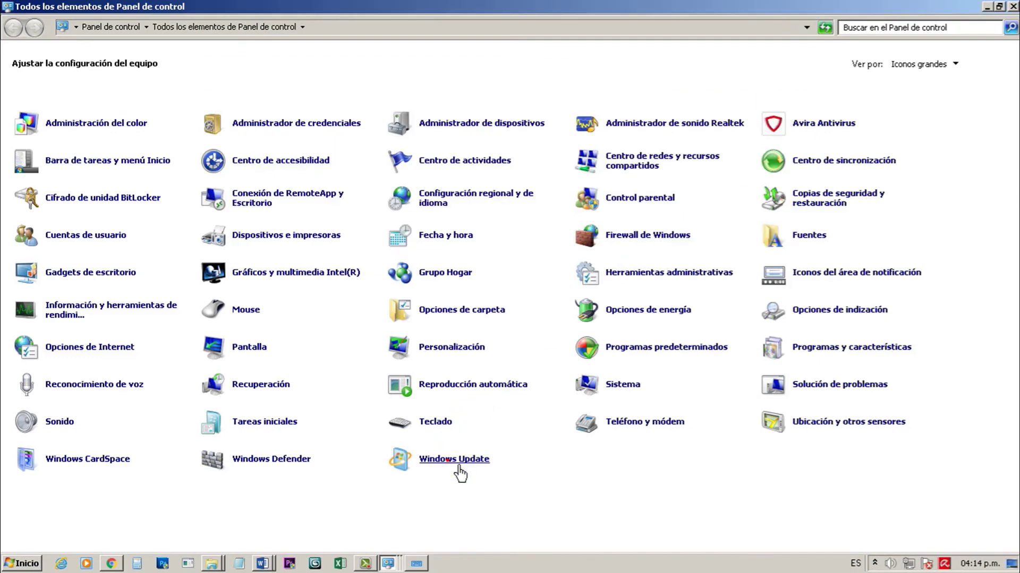
Step: Open the Windows Update settings that control how updates are installed
click(458, 465)
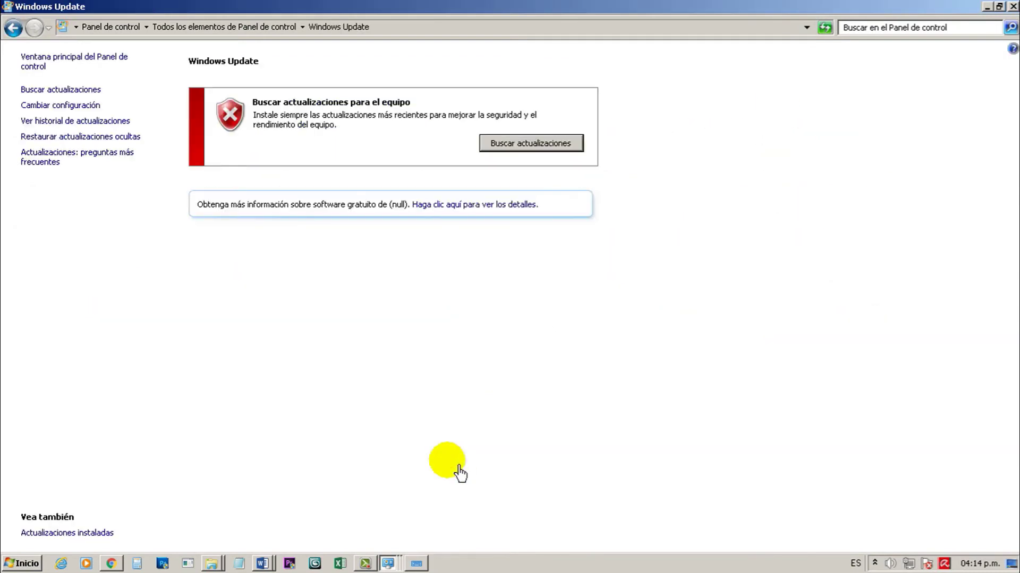
click(66, 106)
click(367, 146)
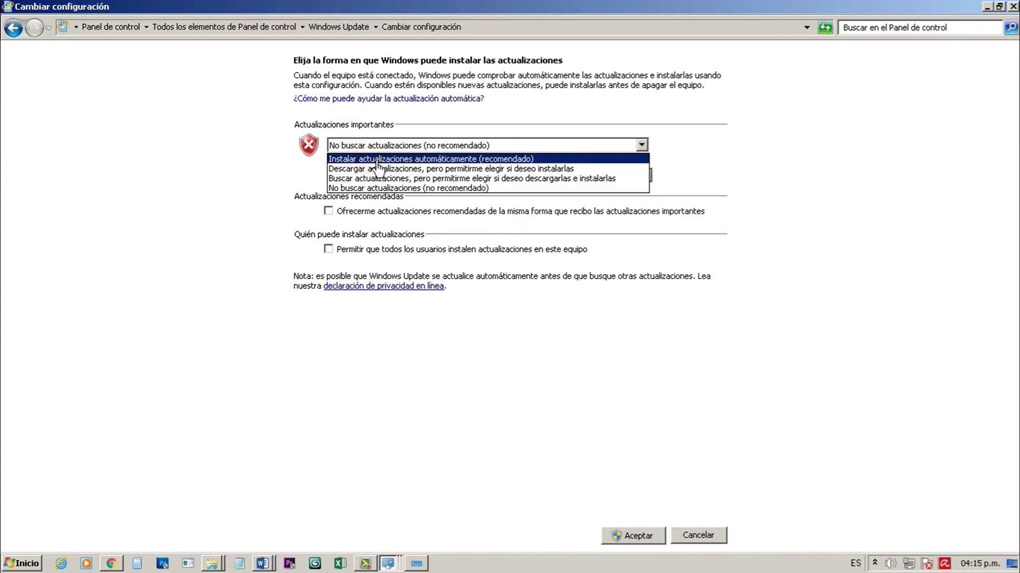
click(382, 156)
click(385, 151)
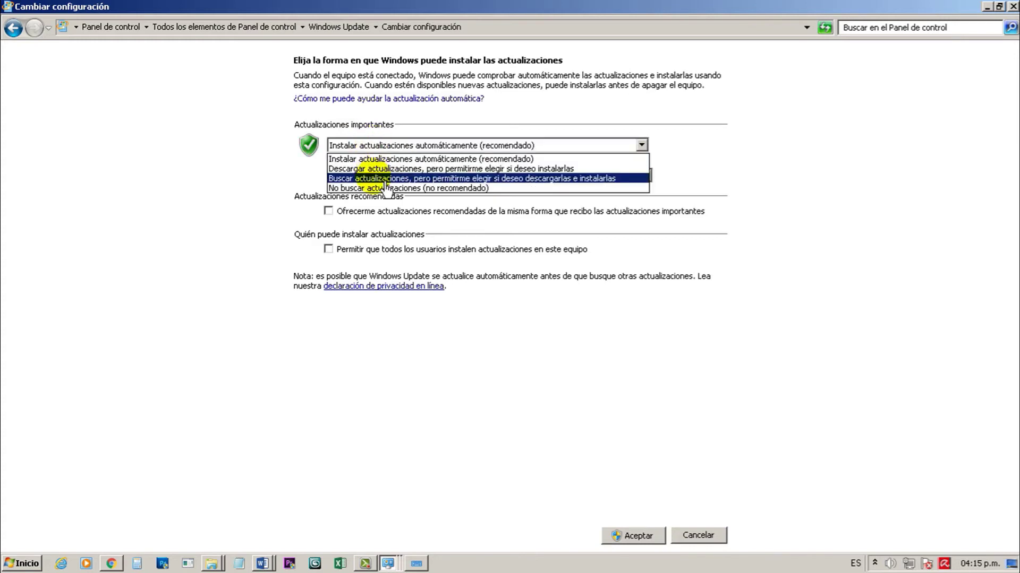
click(366, 185)
click(329, 212)
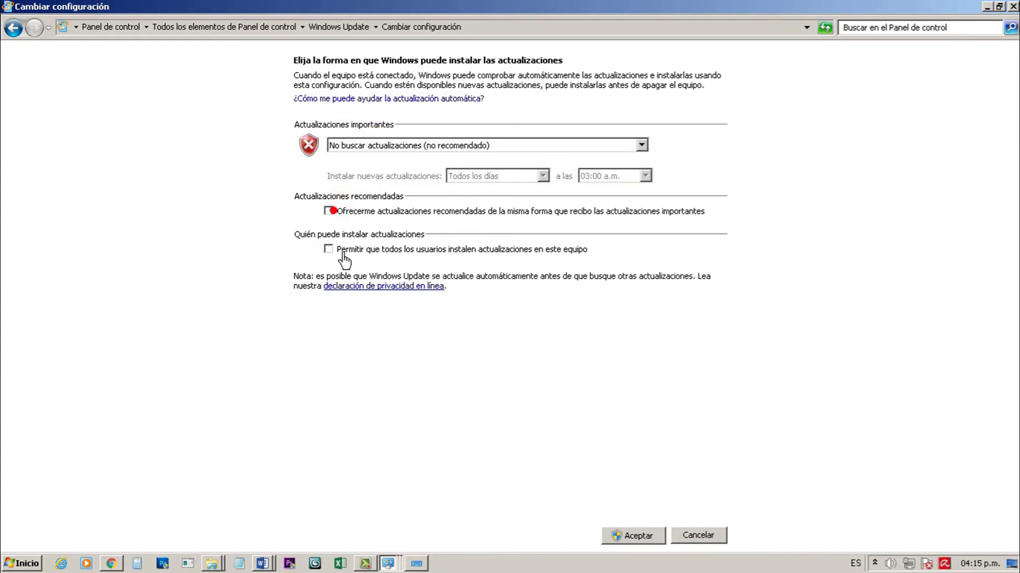
click(630, 564)
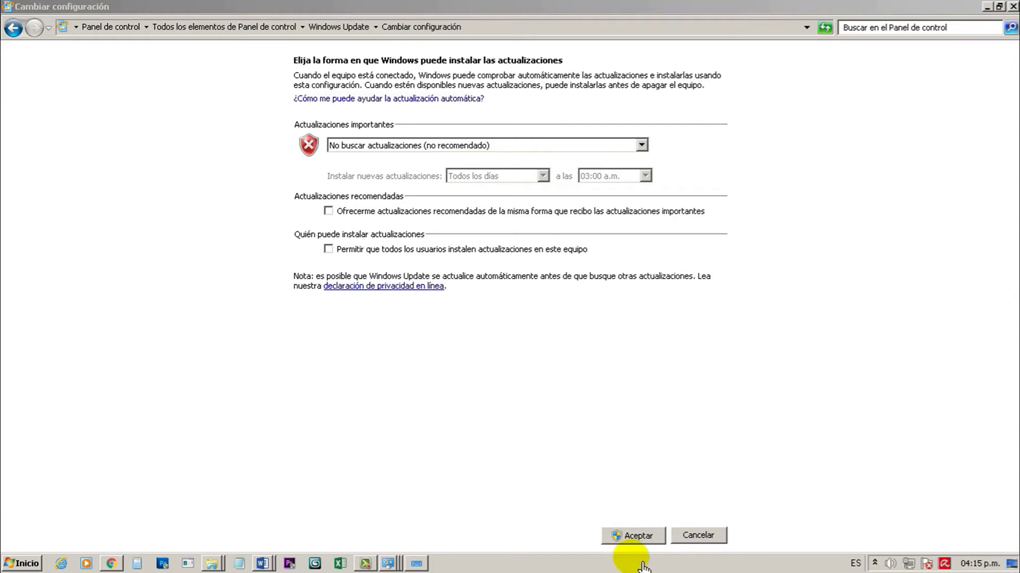
click(658, 482)
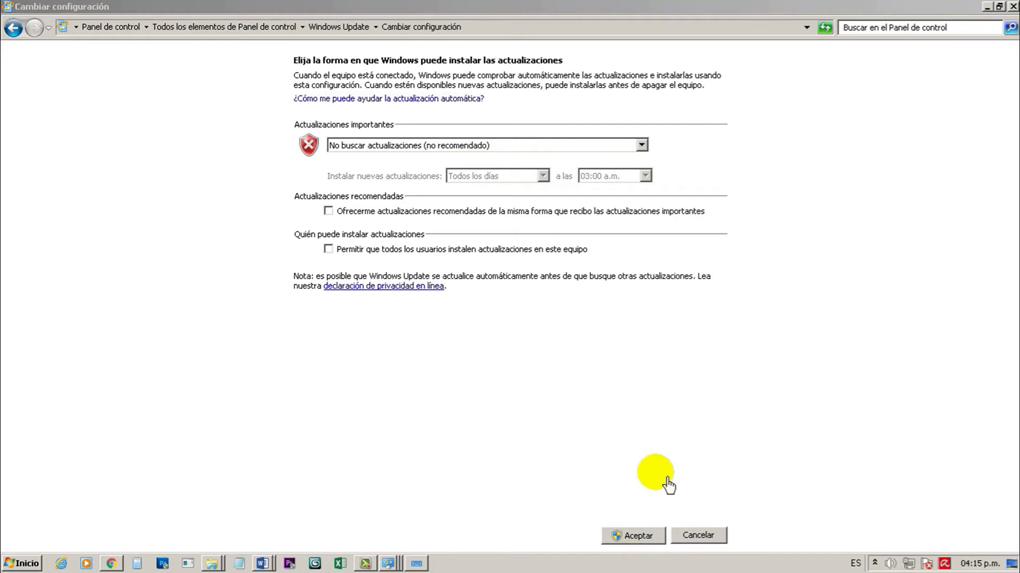
click(697, 535)
Step: Set important updates to "Instalar actualizaciones automáticamente (recomendado)", enable recommended updates, and apply the Windows Update settings
click(96, 105)
click(642, 145)
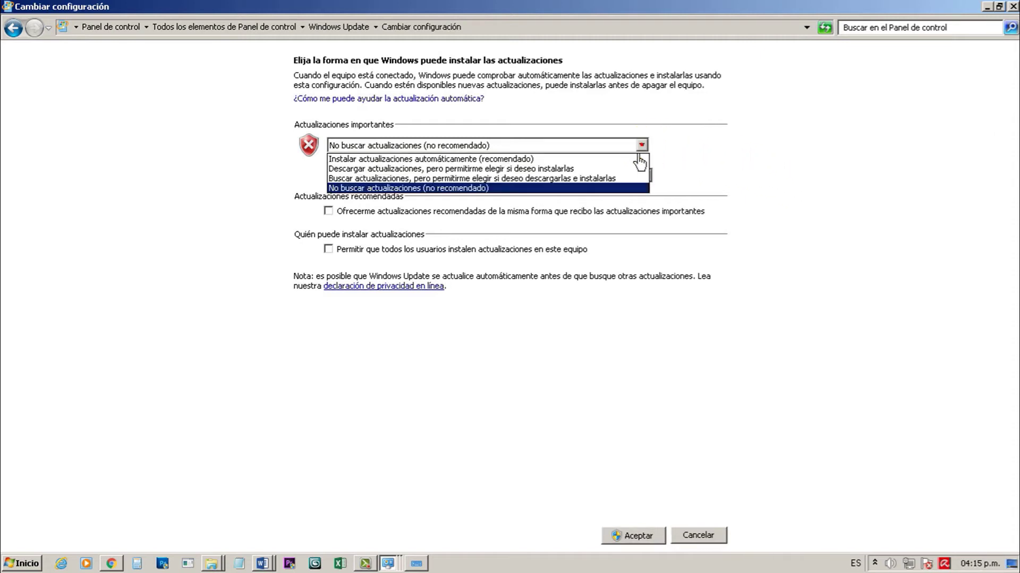
click(581, 159)
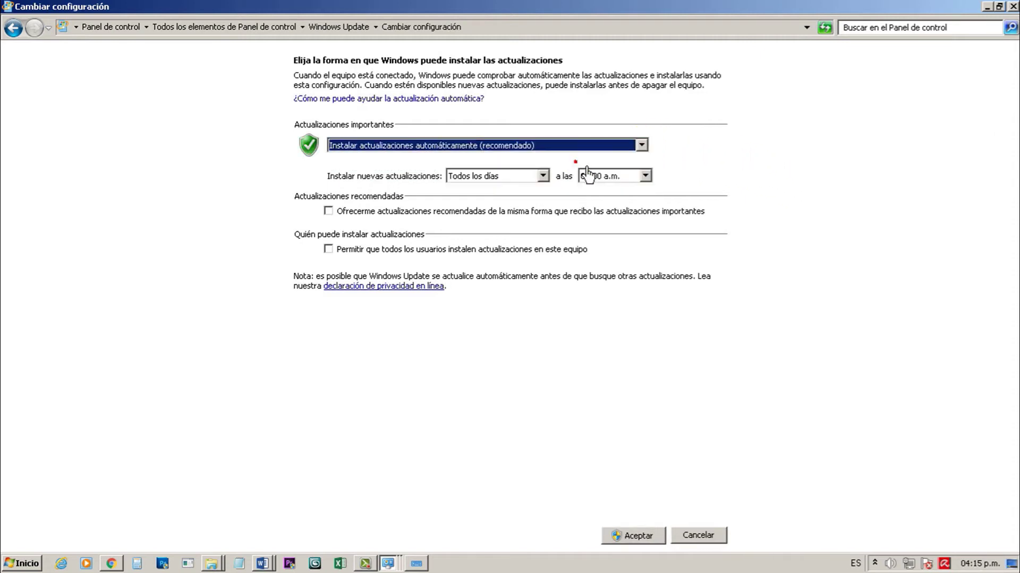
click(329, 211)
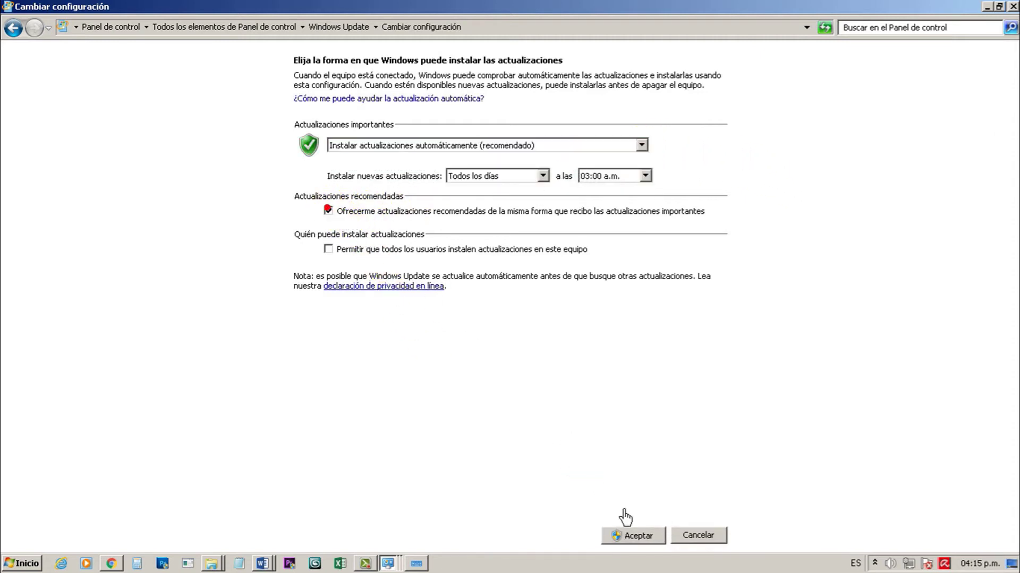
click(635, 537)
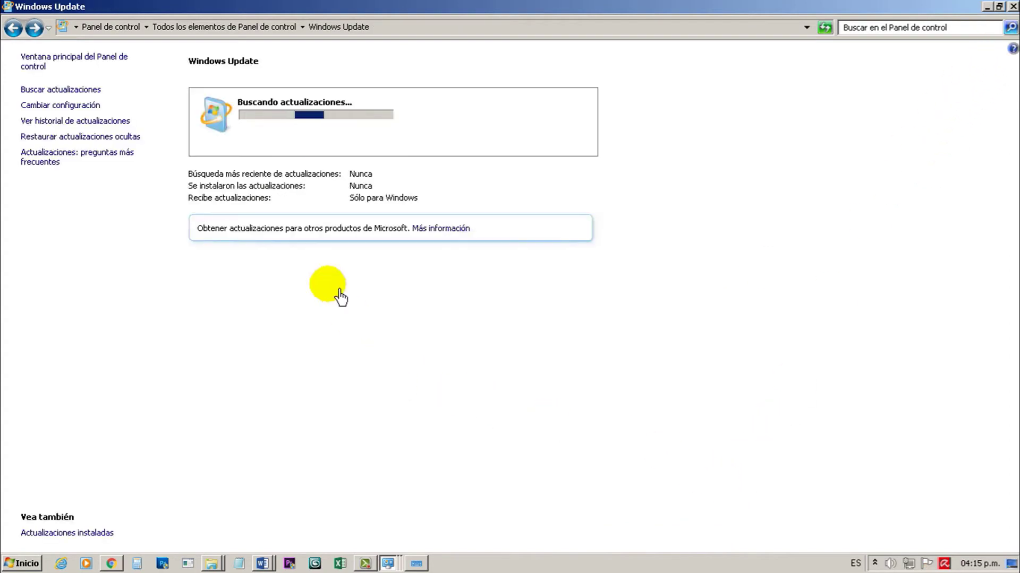
Step: Set important updates to "No buscar actualizaciones (no recomendado)", disable recommended updates, and accept the Windows Update settings
click(63, 106)
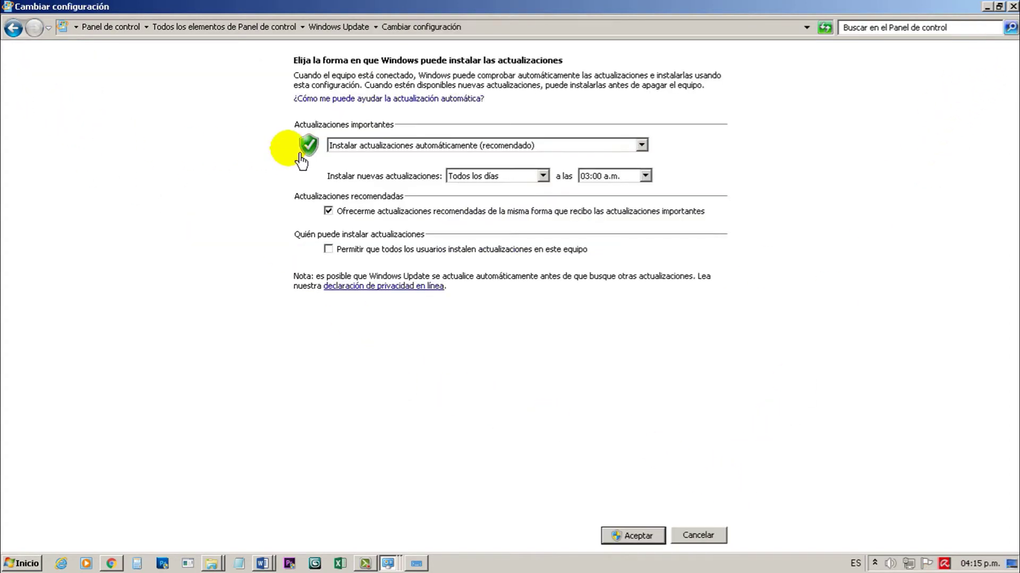
click(387, 146)
click(371, 188)
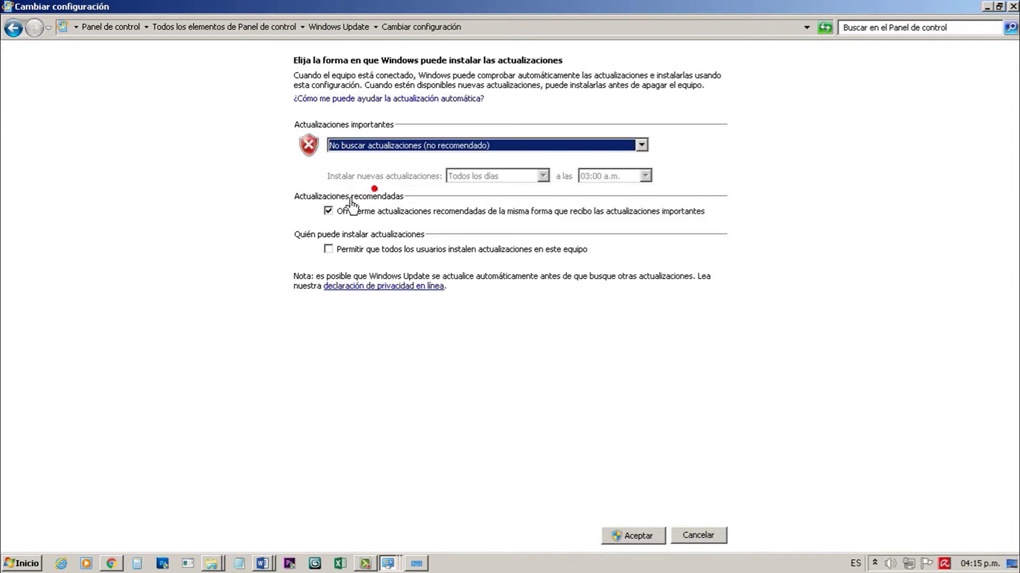
click(328, 211)
click(637, 562)
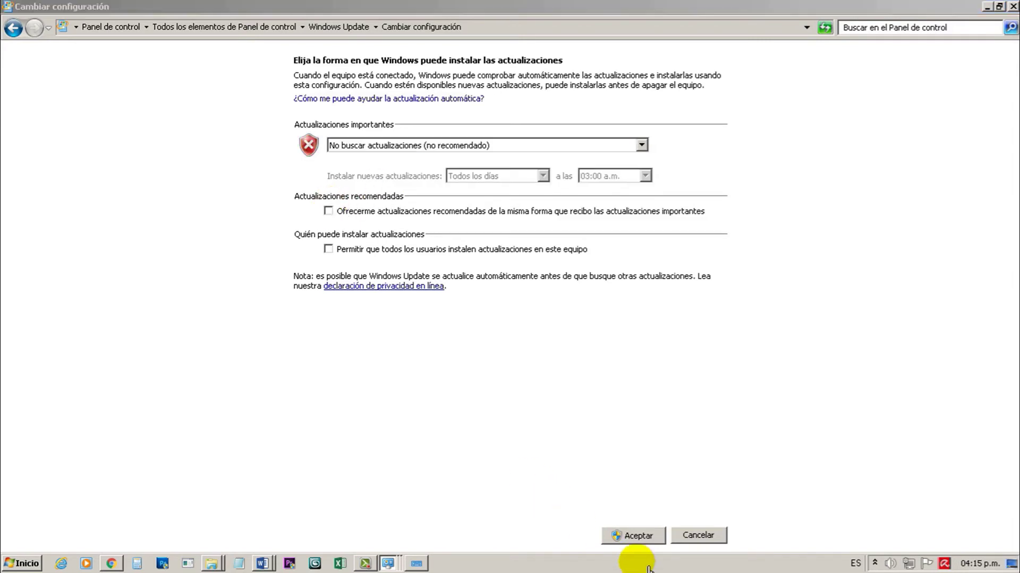
Step: Accept the Windows Update settings and dismiss the notification about disabled updates
click(649, 549)
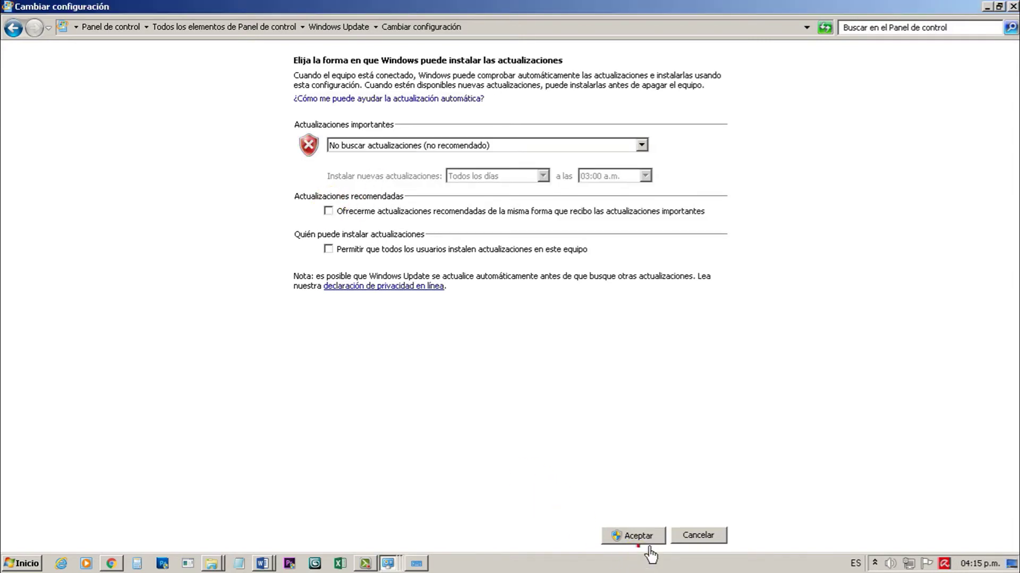
click(649, 539)
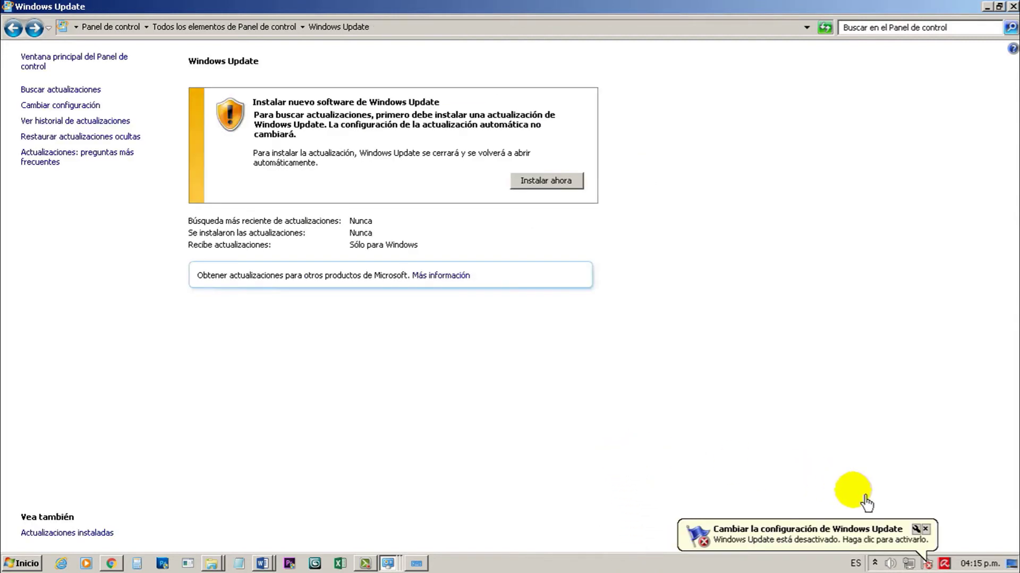
click(933, 535)
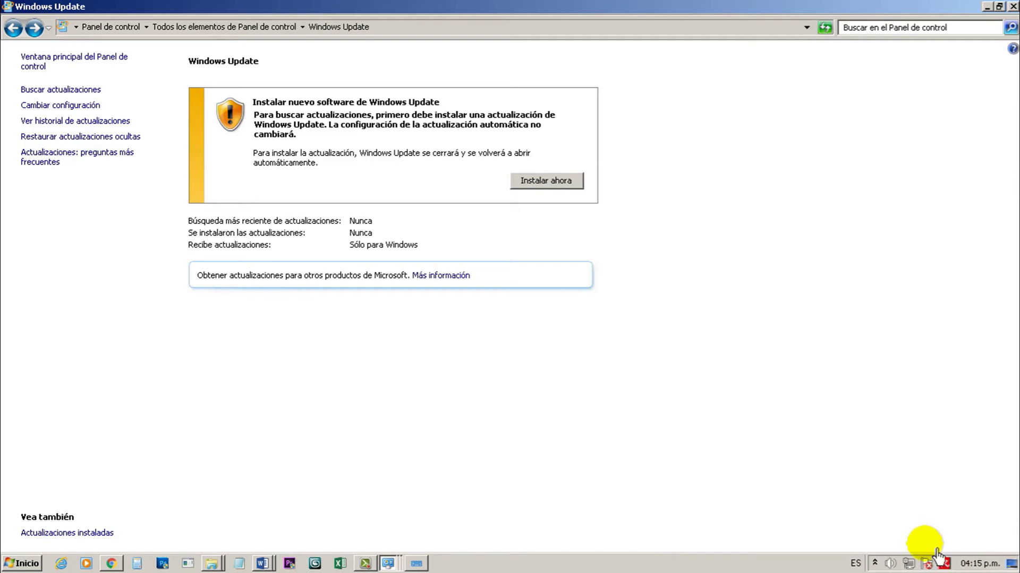
Step: Open the Centro de actividades from the notification area and go to its message settings
click(935, 555)
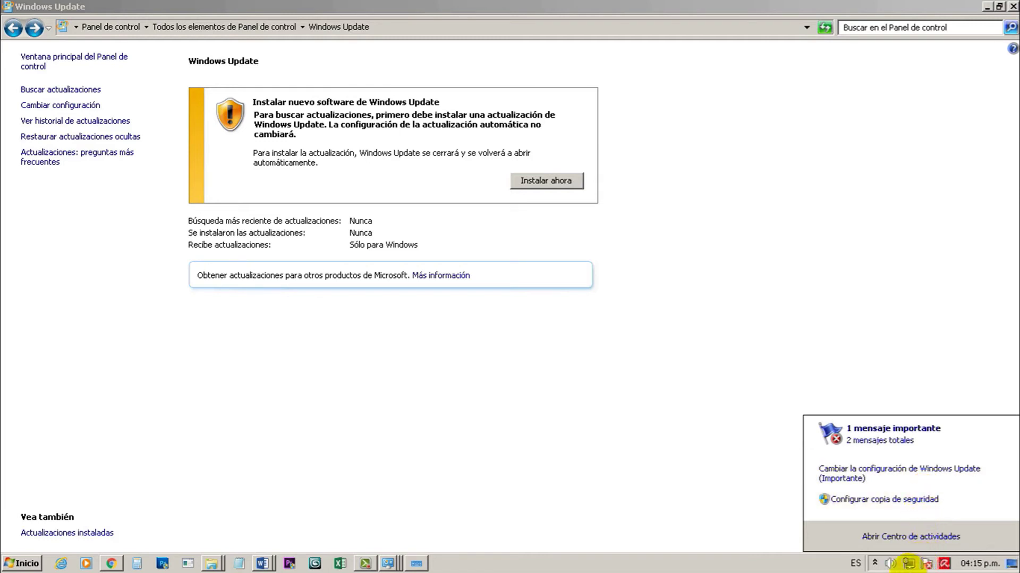
click(908, 564)
click(927, 468)
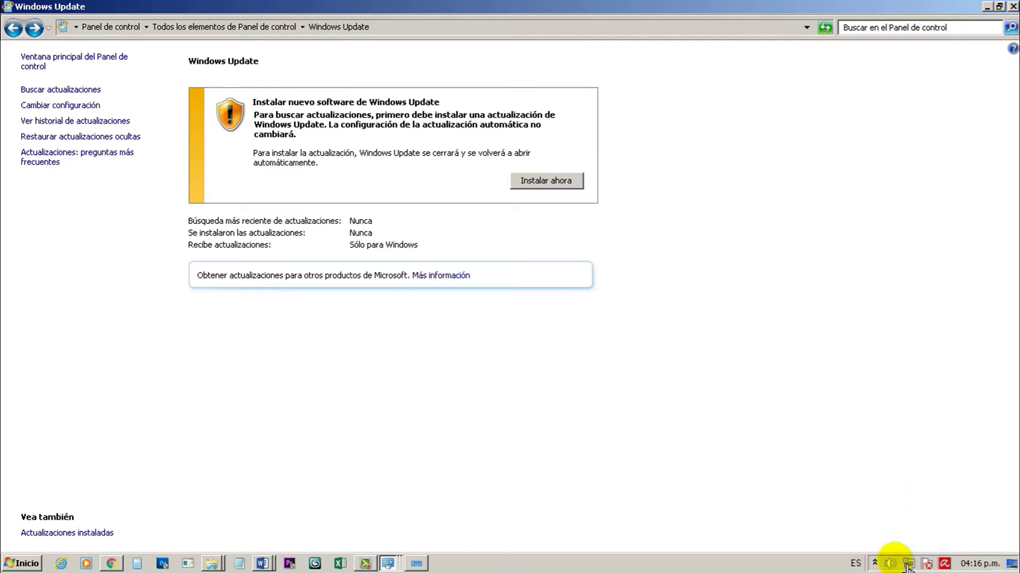
click(927, 563)
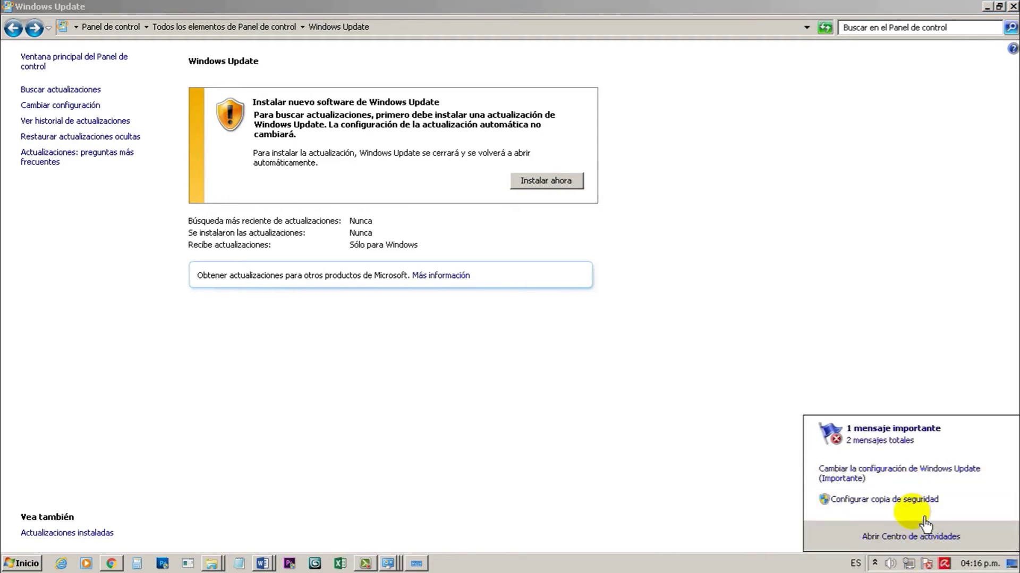
click(925, 547)
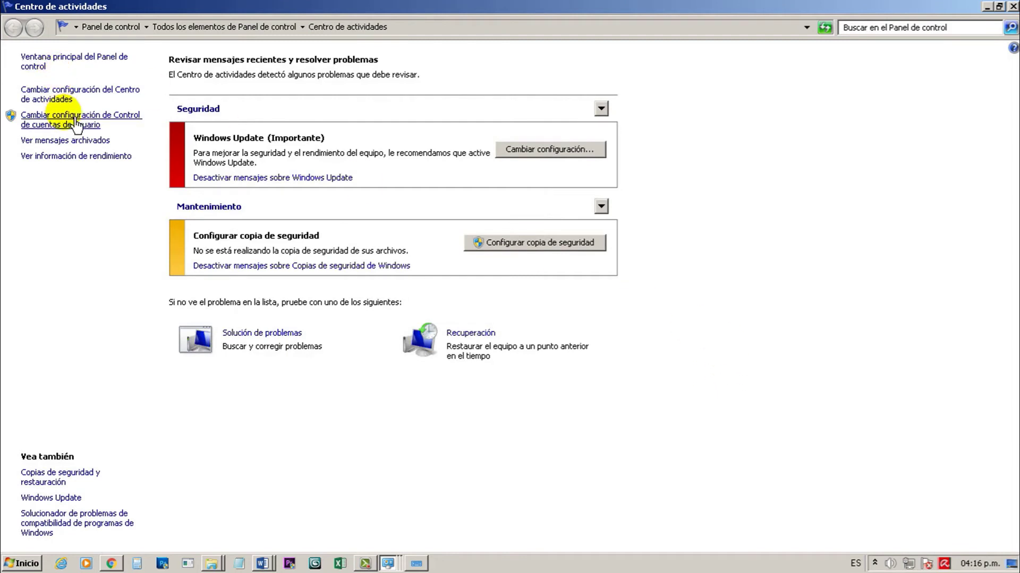
click(76, 101)
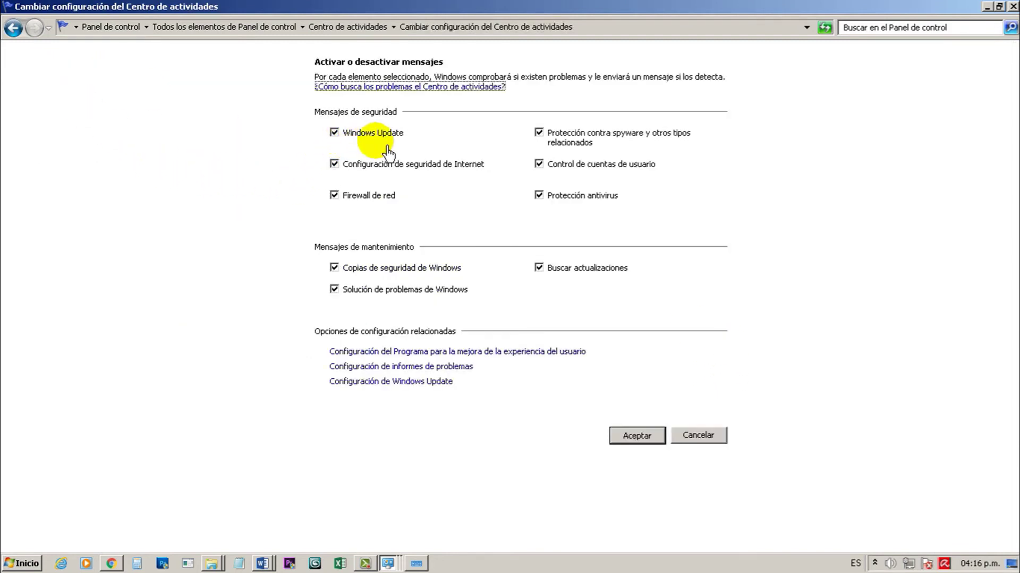
Step: Turn off the messages for Windows Update, Buscar actualizaciones and Copias de seguridad de Windows, and accept the changes
click(334, 132)
click(387, 137)
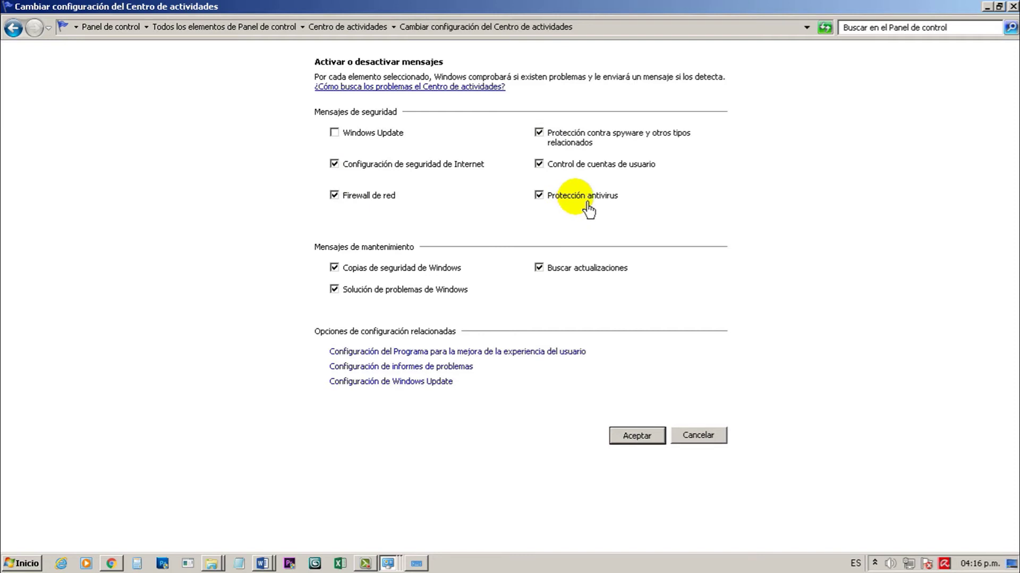
click(540, 267)
click(334, 268)
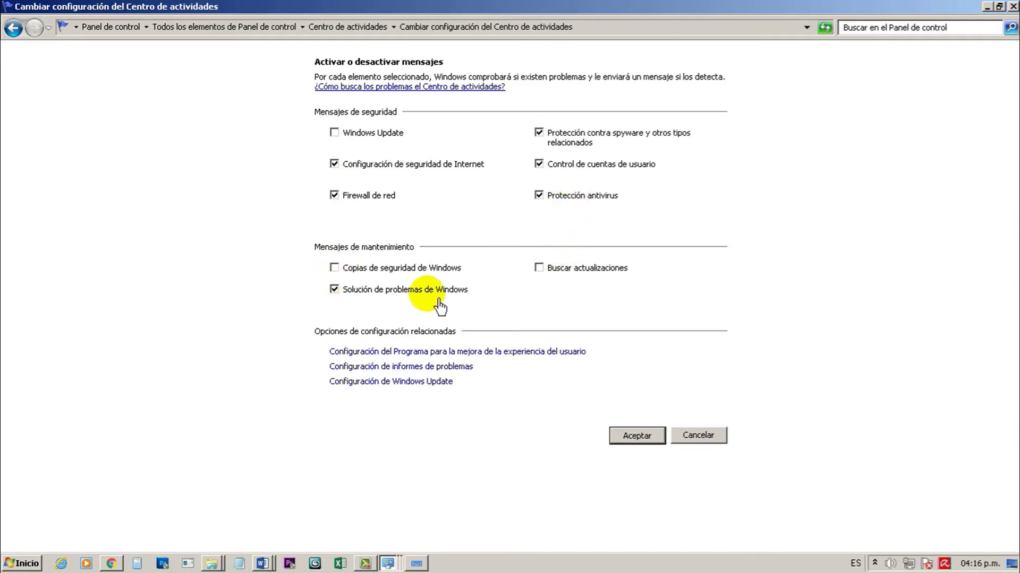
click(642, 438)
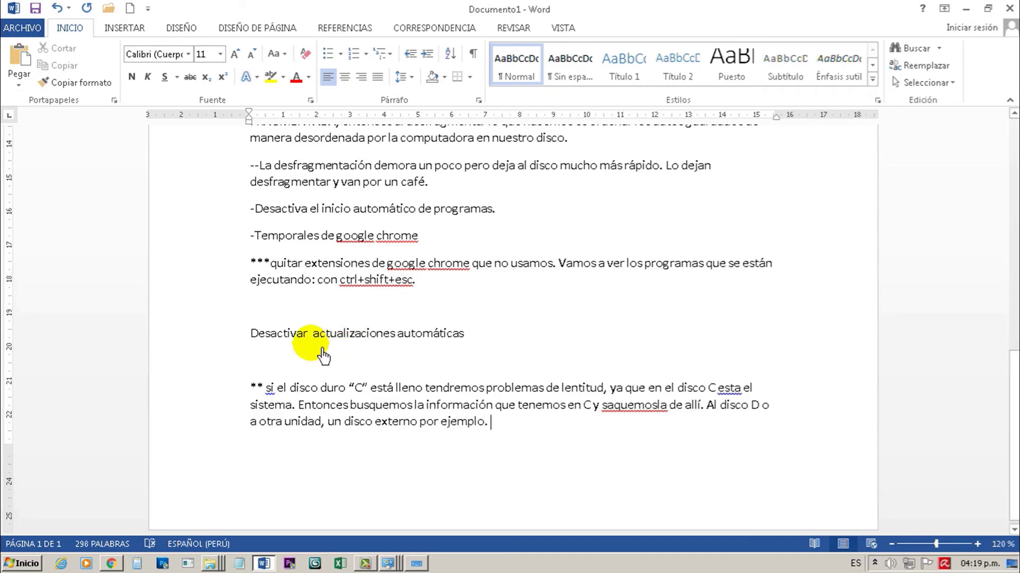
Step: Switch to the Windows Explorer window and open Disco local (C:)
key(alt+Tab)
key(Tab)
key(Tab)
key(Tab)
key(Tab)
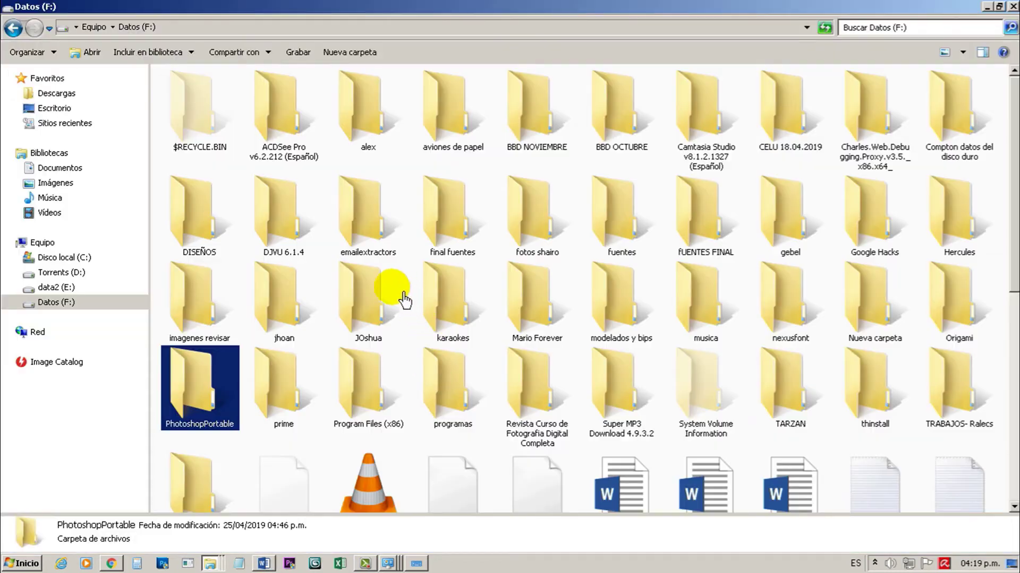
click(99, 261)
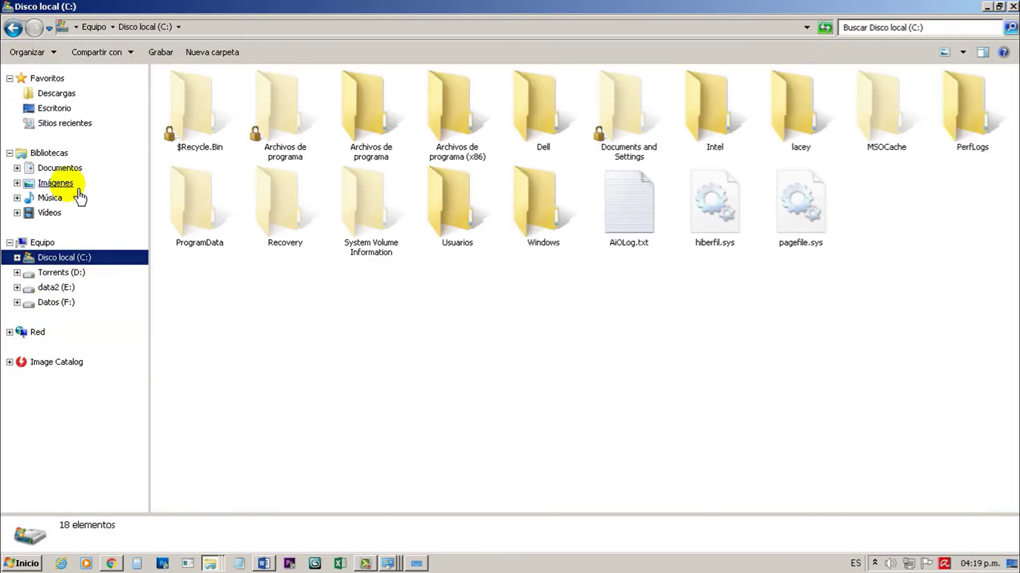
Step: Open the Descargas folder and look through the files stored in it
click(75, 96)
scroll(860, 125, down, 10)
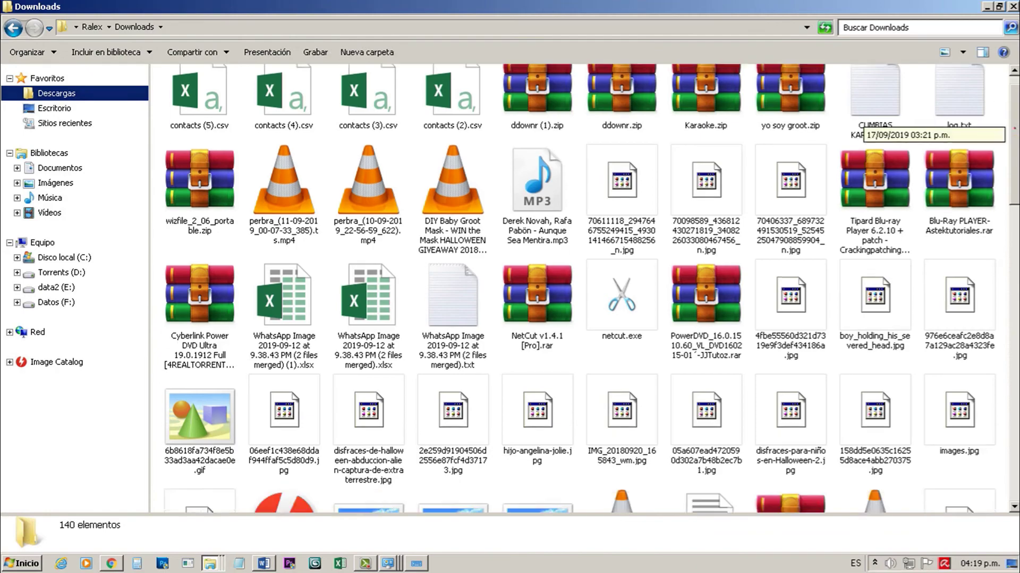
scroll(861, 125, down, 2)
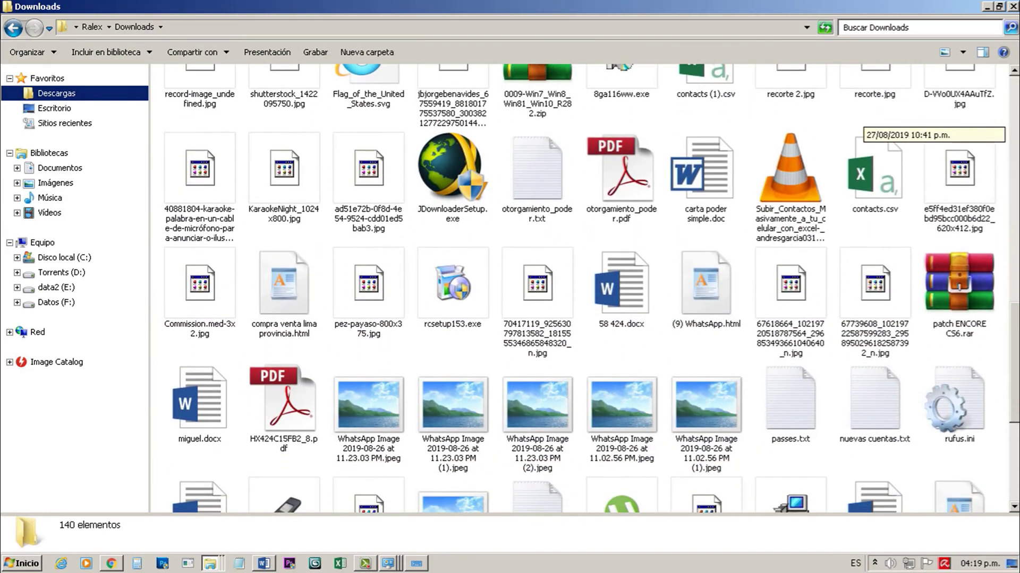
scroll(860, 125, up, 10)
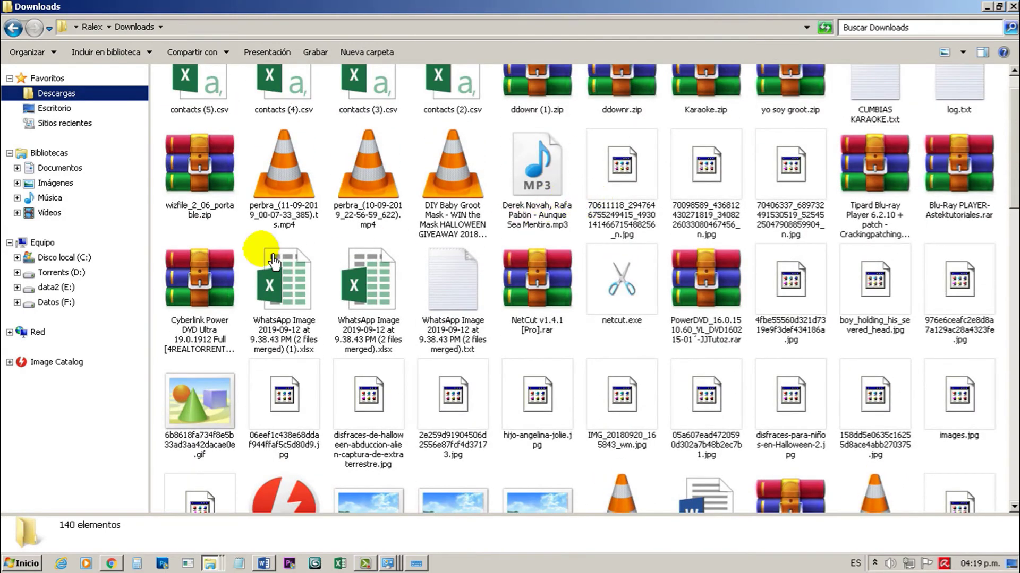
Step: Check the destination path in the properties of the Descargas folder and close the dialog
right_click(96, 93)
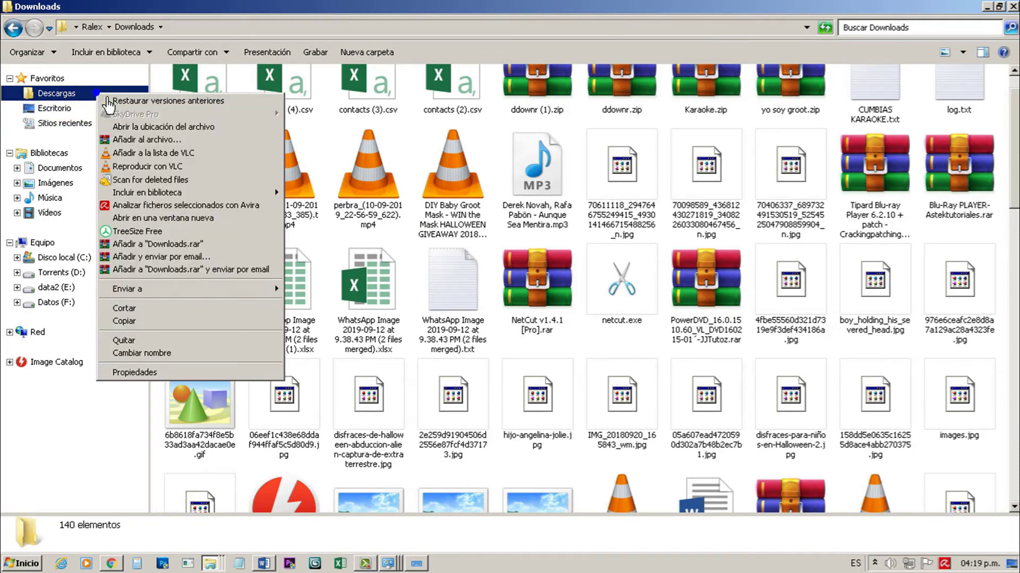
click(195, 380)
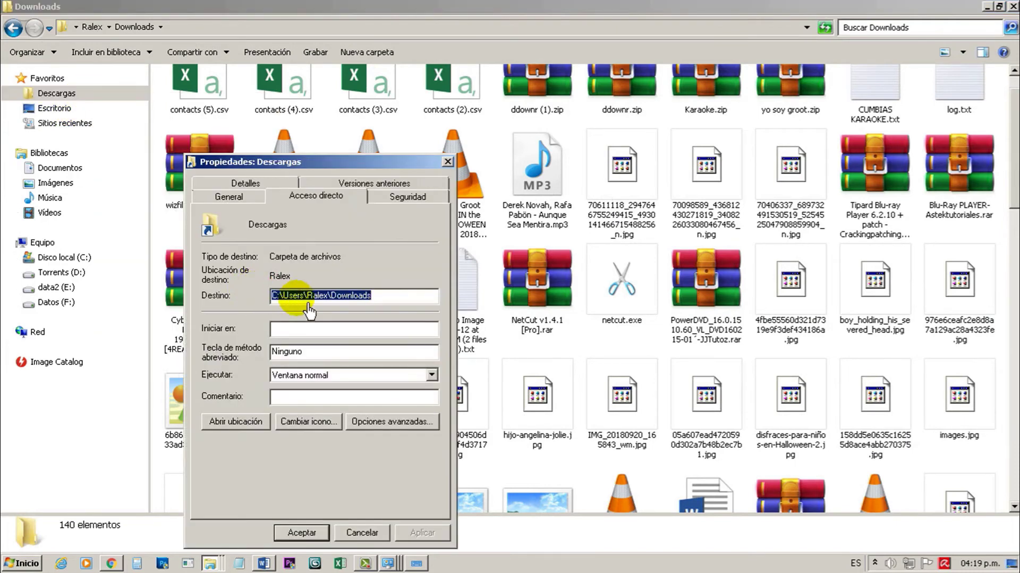
click(447, 162)
Step: Select all the files in the Downloads folder
click(460, 178)
key(ctrl+a)
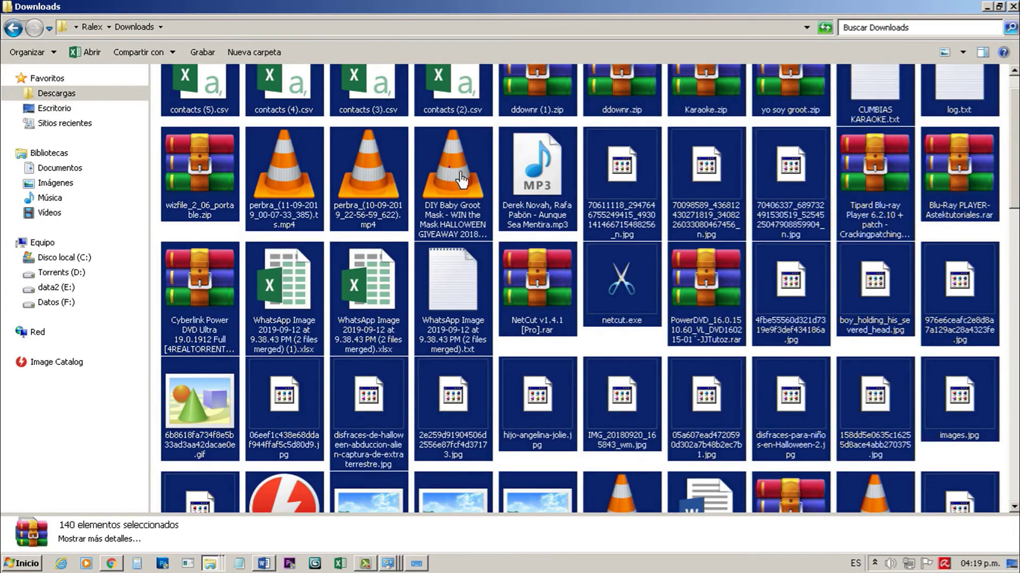